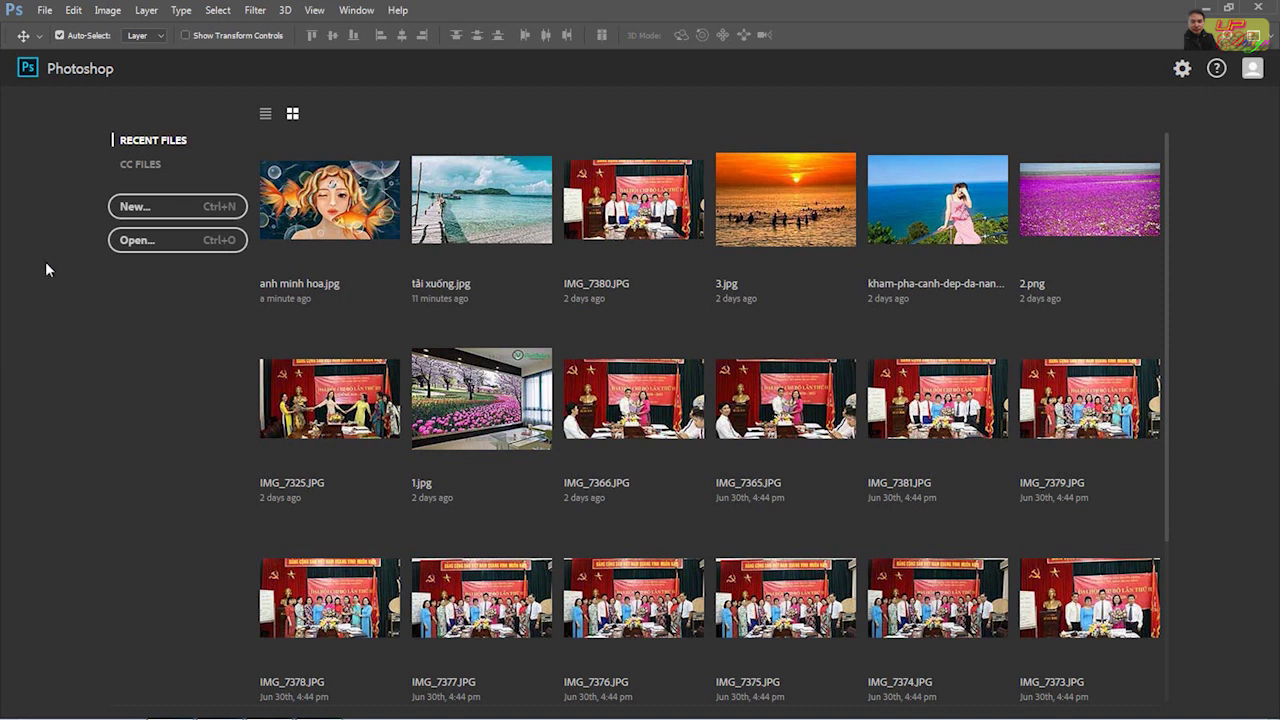
Begin creating a new document from the Photoshop start screen
left_click(189, 210)
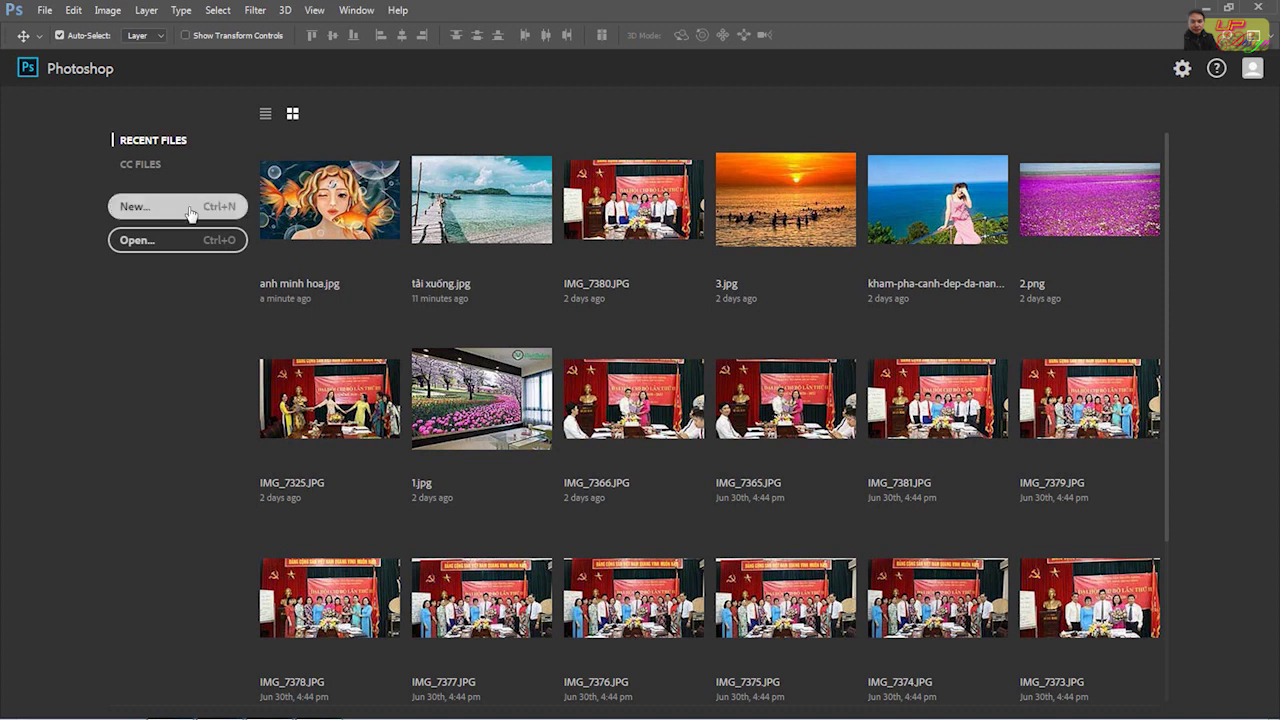
Browse the Saved, Photo, Print and Art & Illustration presets in the New Document dialog
left_click(189, 210)
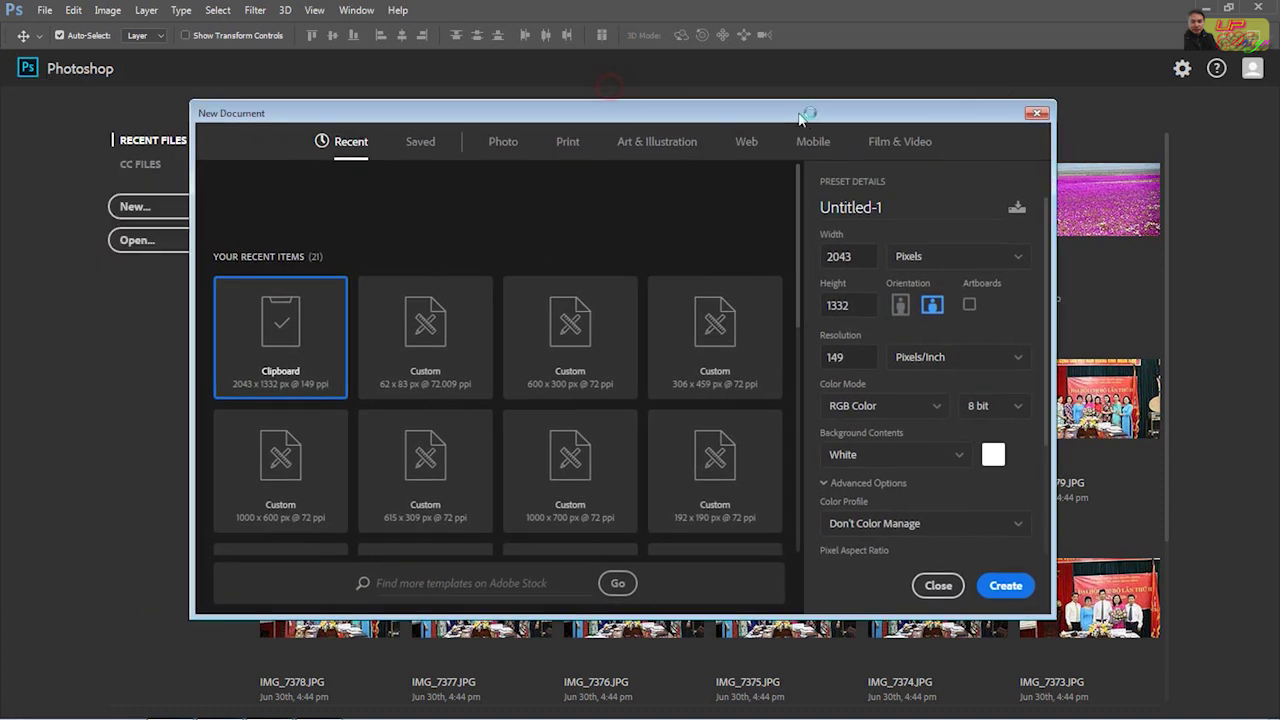
left_click_drag(610, 96, 748, 120)
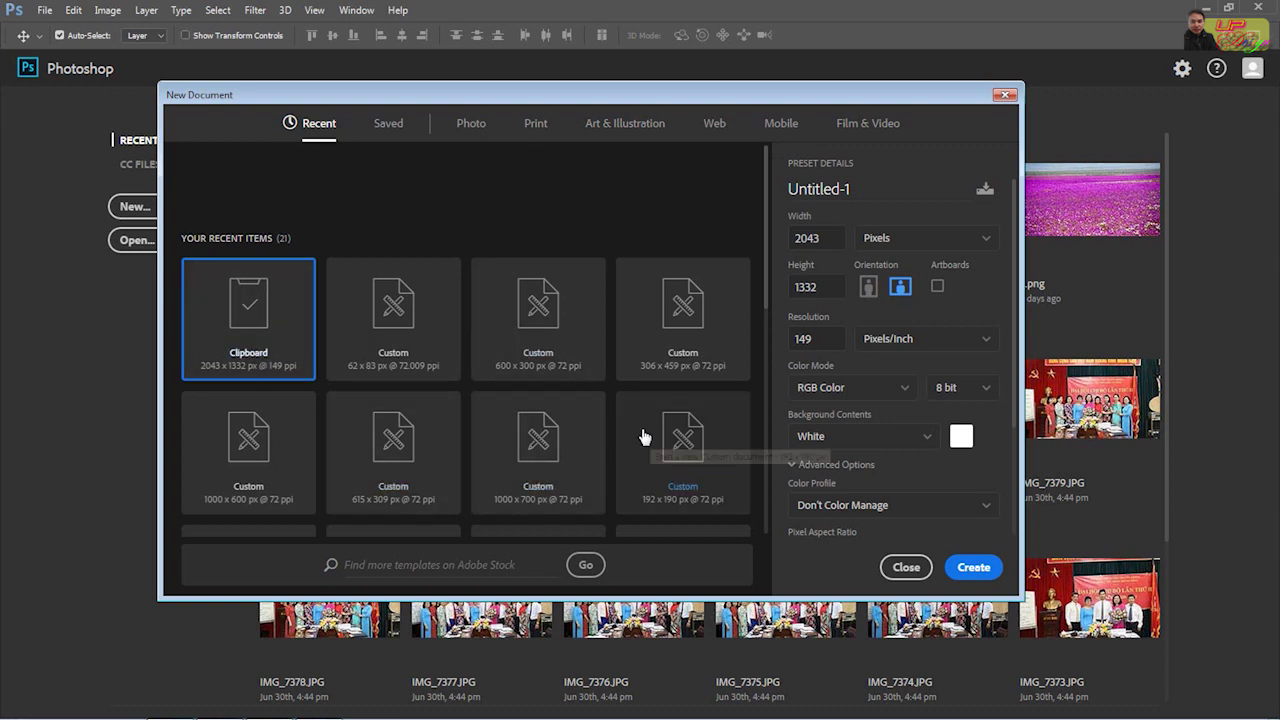
left_click(386, 126)
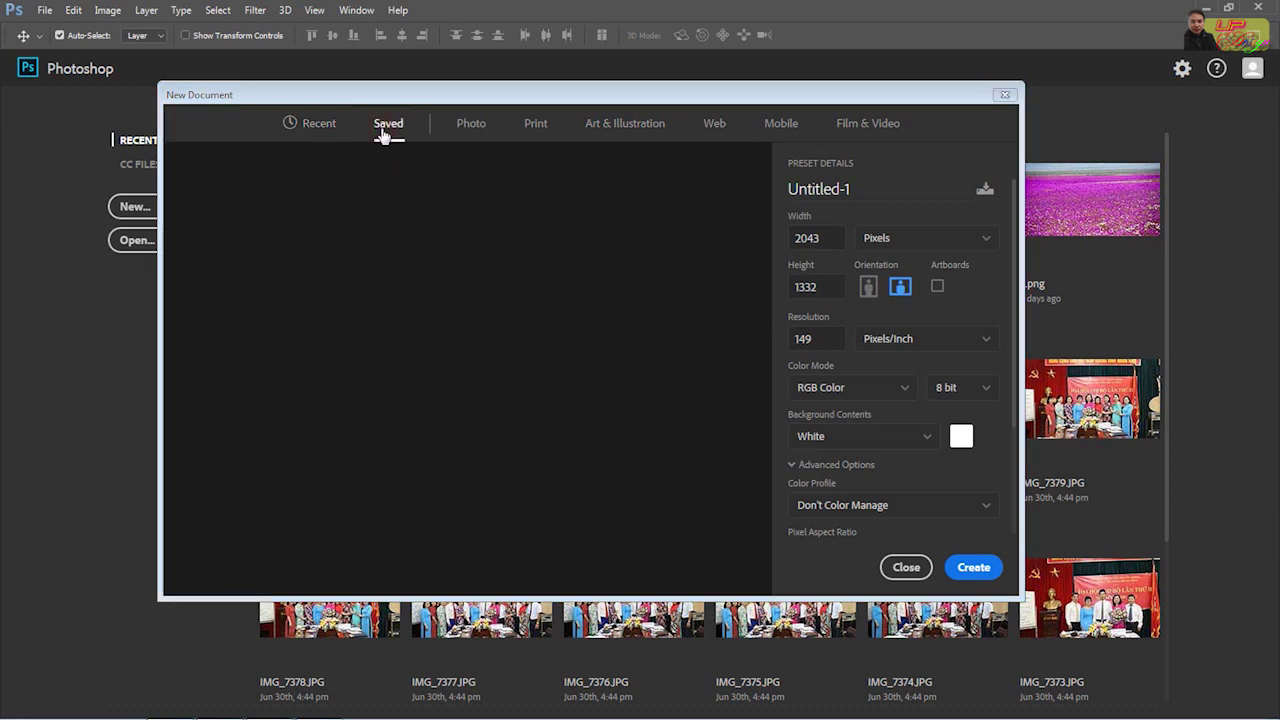
left_click(481, 130)
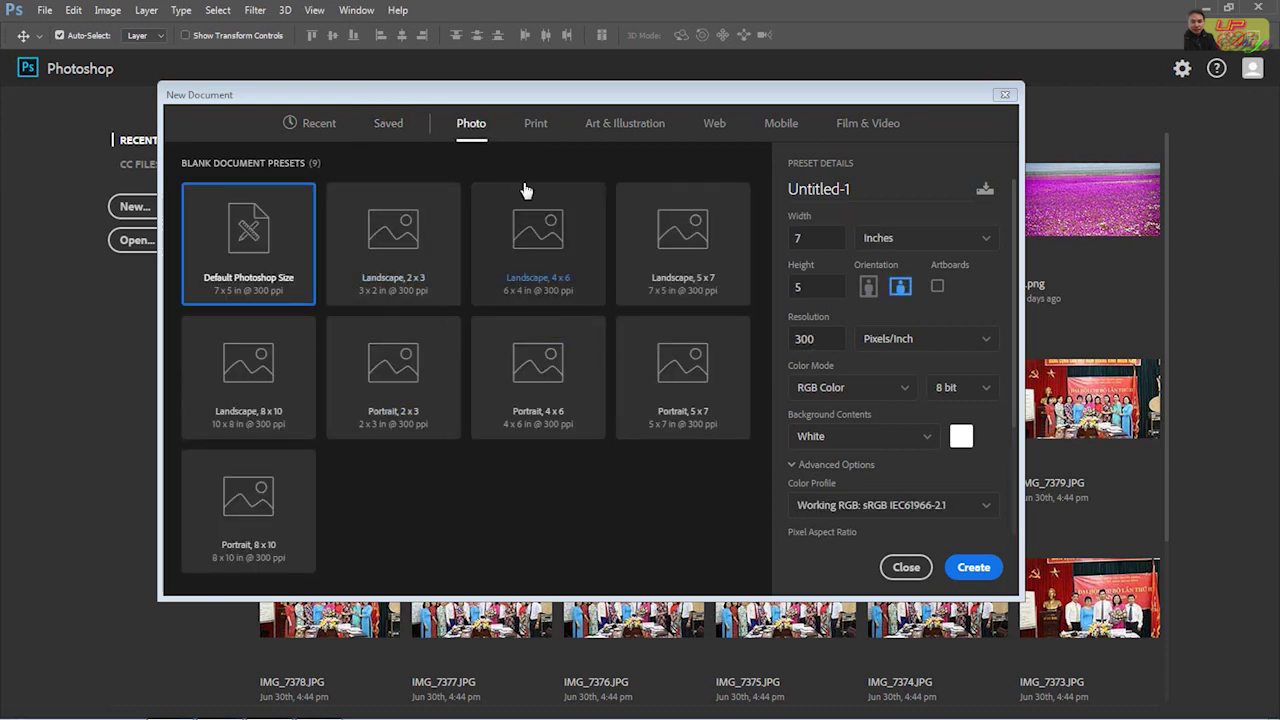
left_click(540, 136)
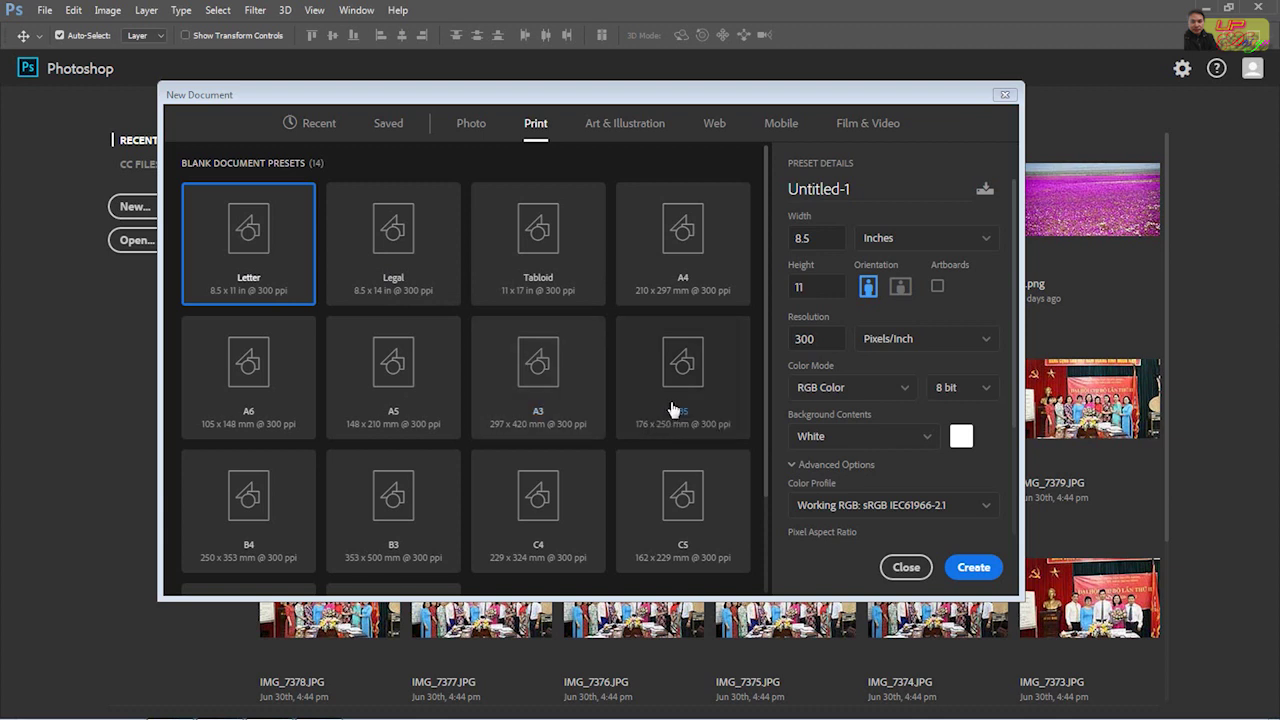
left_click(663, 133)
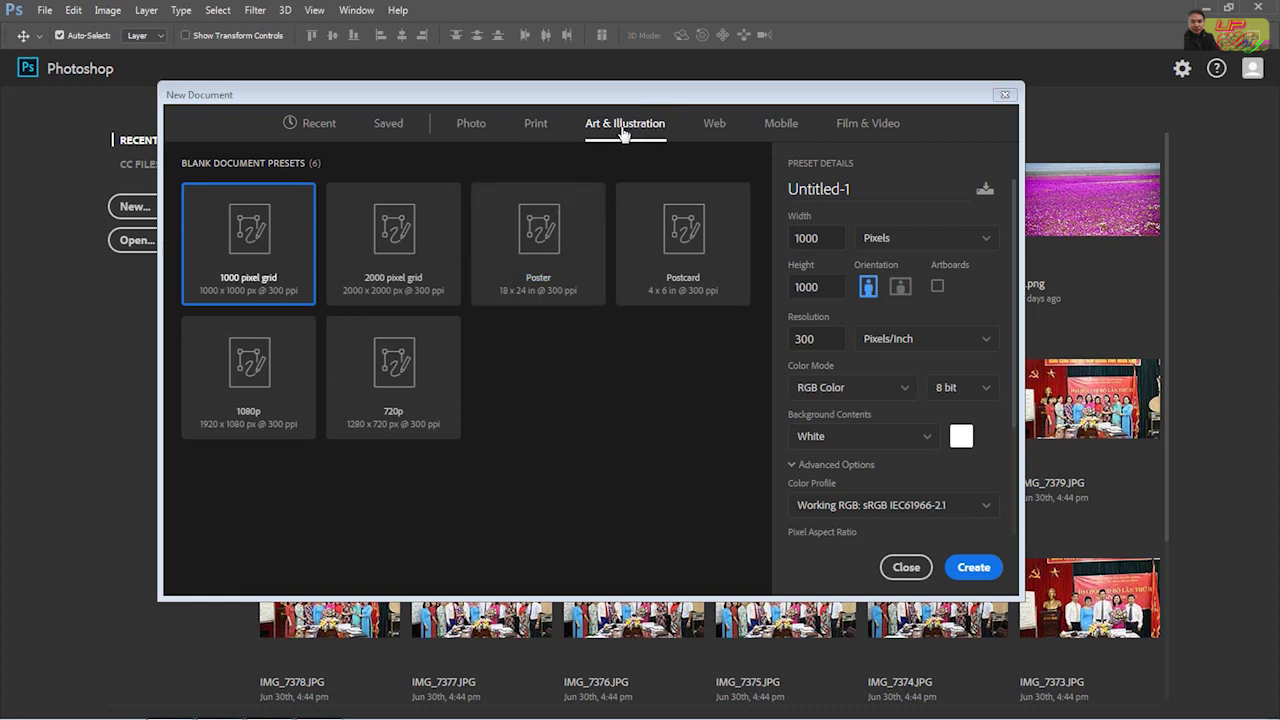
Browse the Web, Mobile and Film & Video presets, landing on HDTV 1080p at 1920 × 1080
left_click(715, 128)
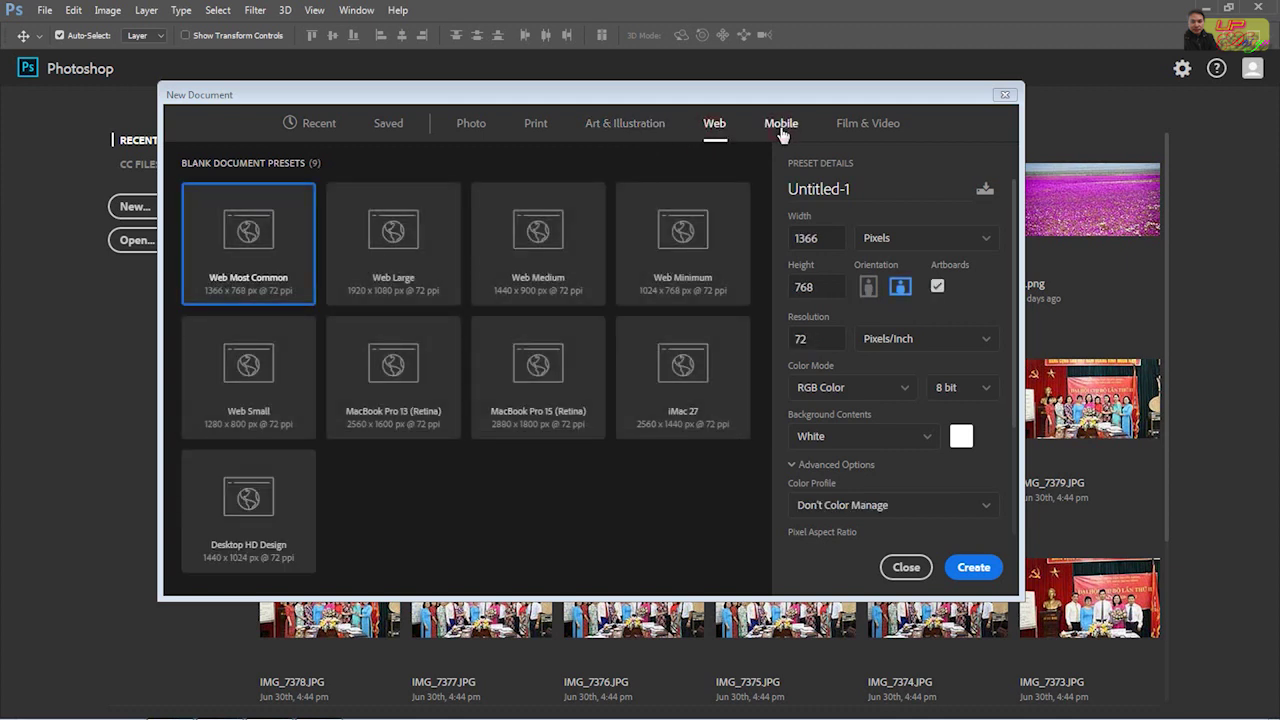
left_click(781, 123)
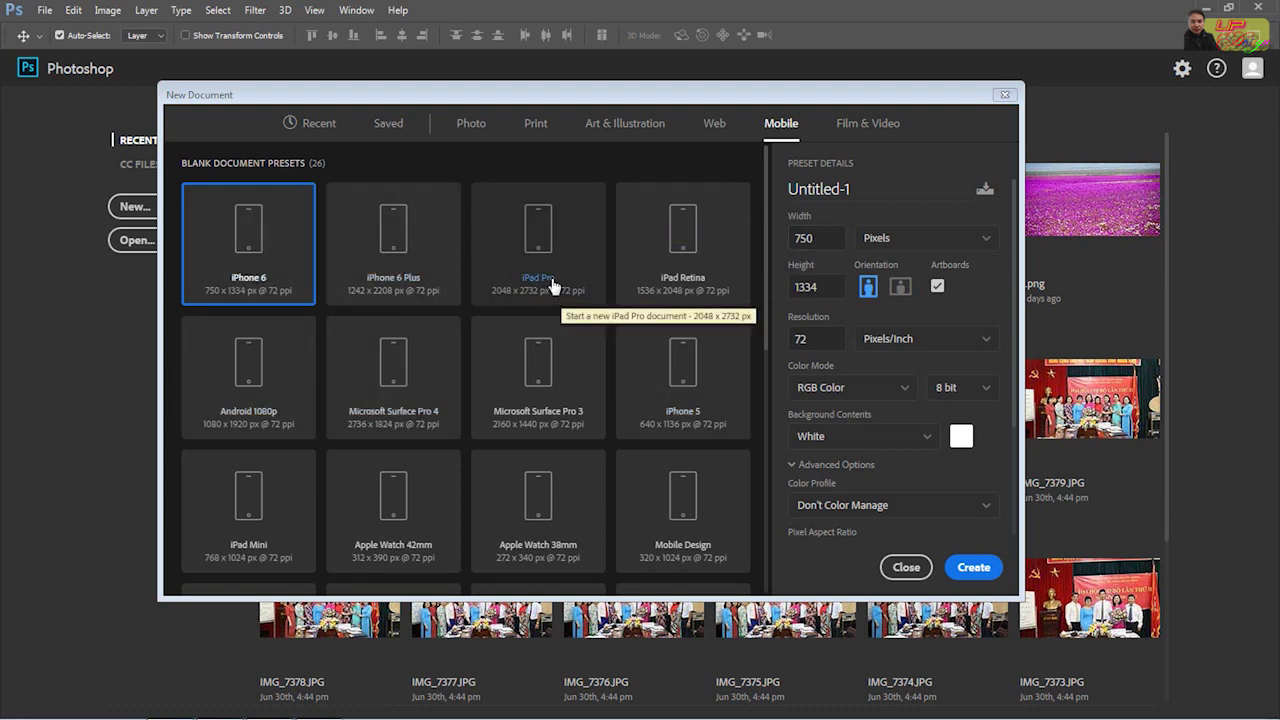
left_click(891, 124)
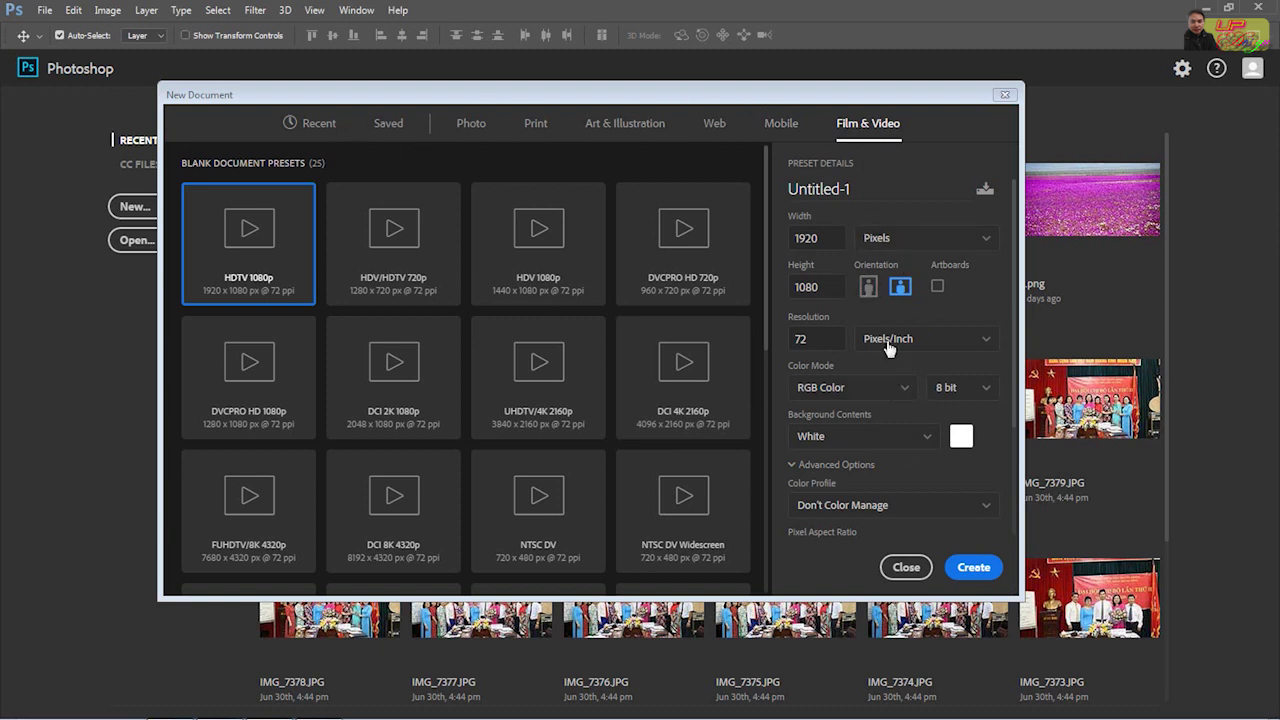
double_click(821, 240)
double_click(828, 287)
left_click(987, 238)
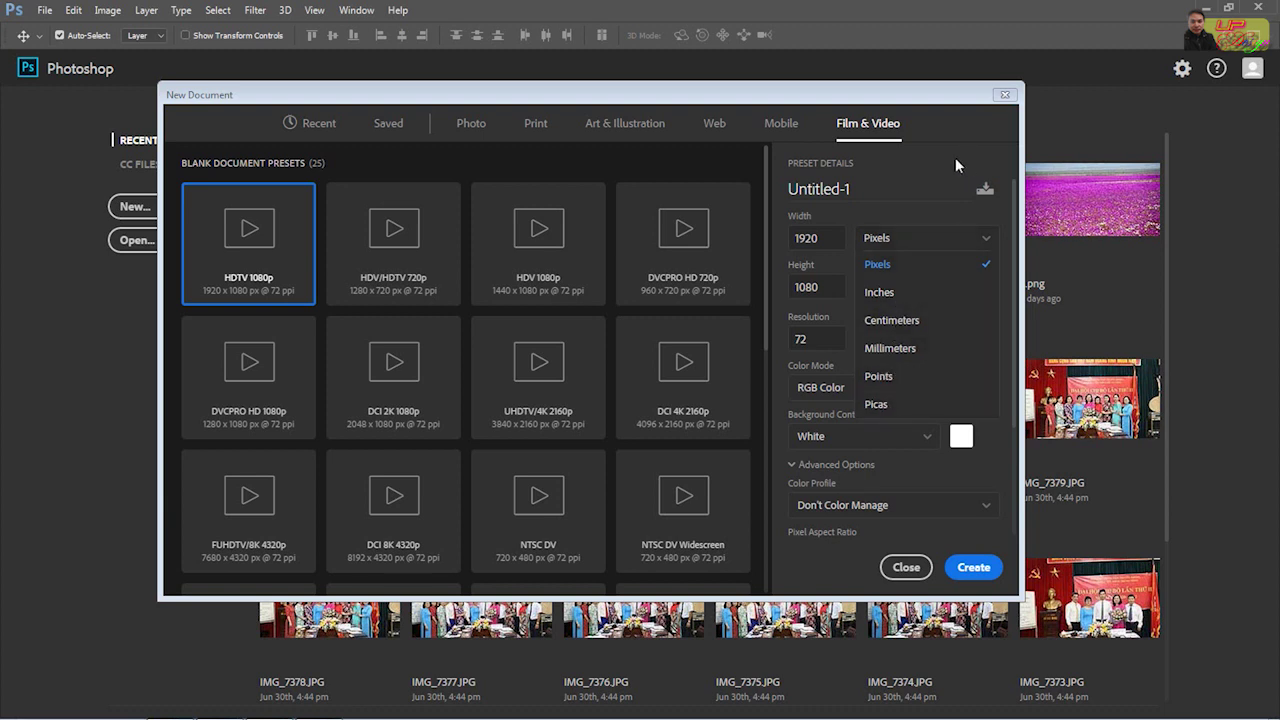
left_click(930, 188)
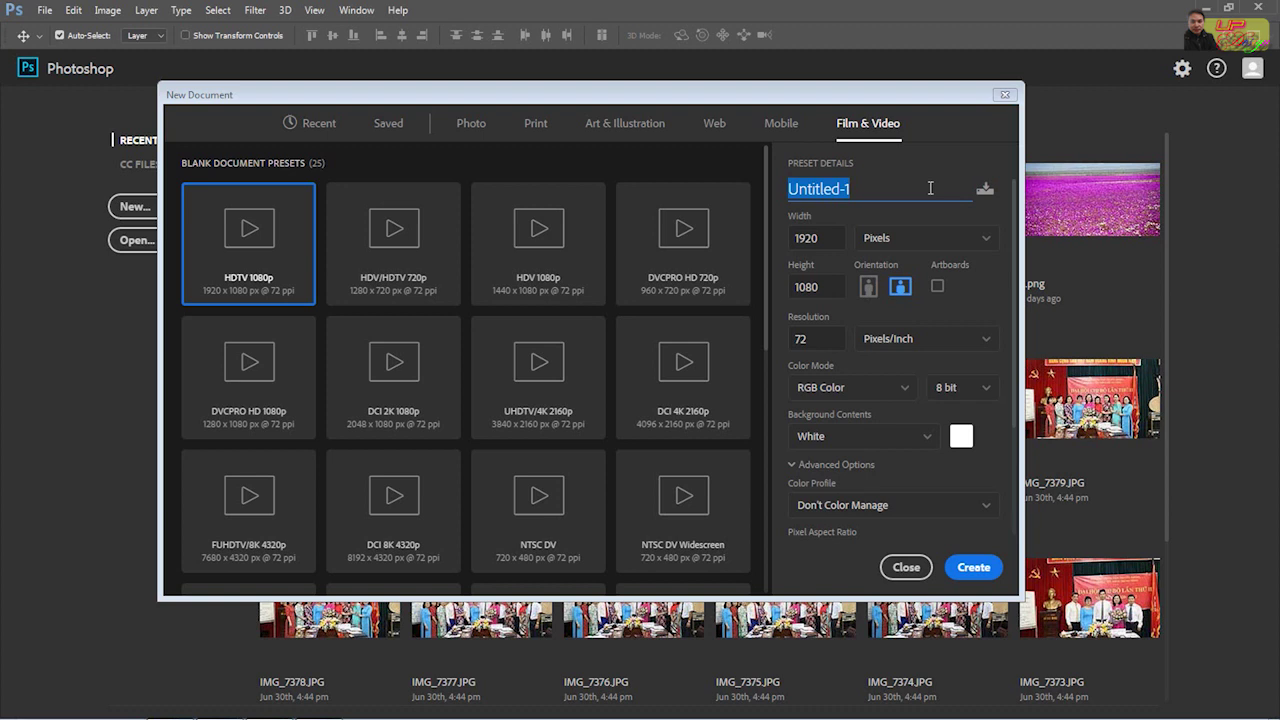
left_click(984, 236)
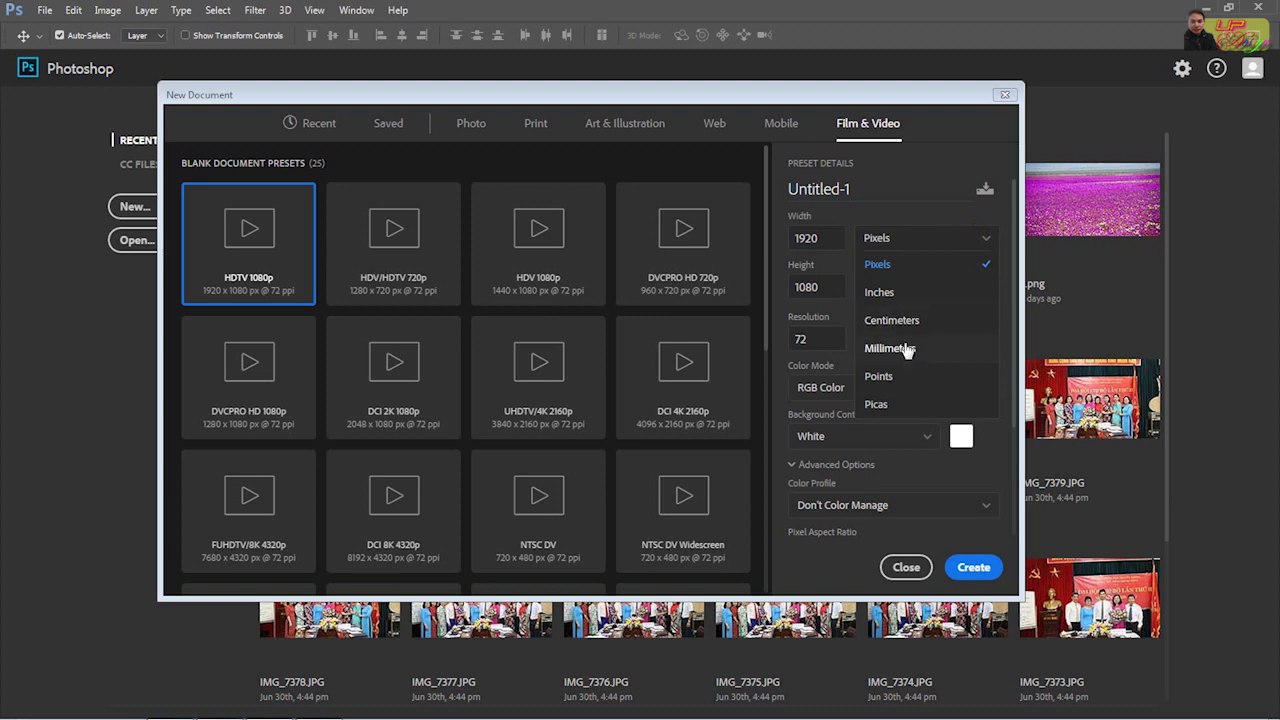
scroll(1002, 313, "down", 3)
scroll(1002, 300, "up", 3)
left_click(1053, 228)
left_click(812, 340)
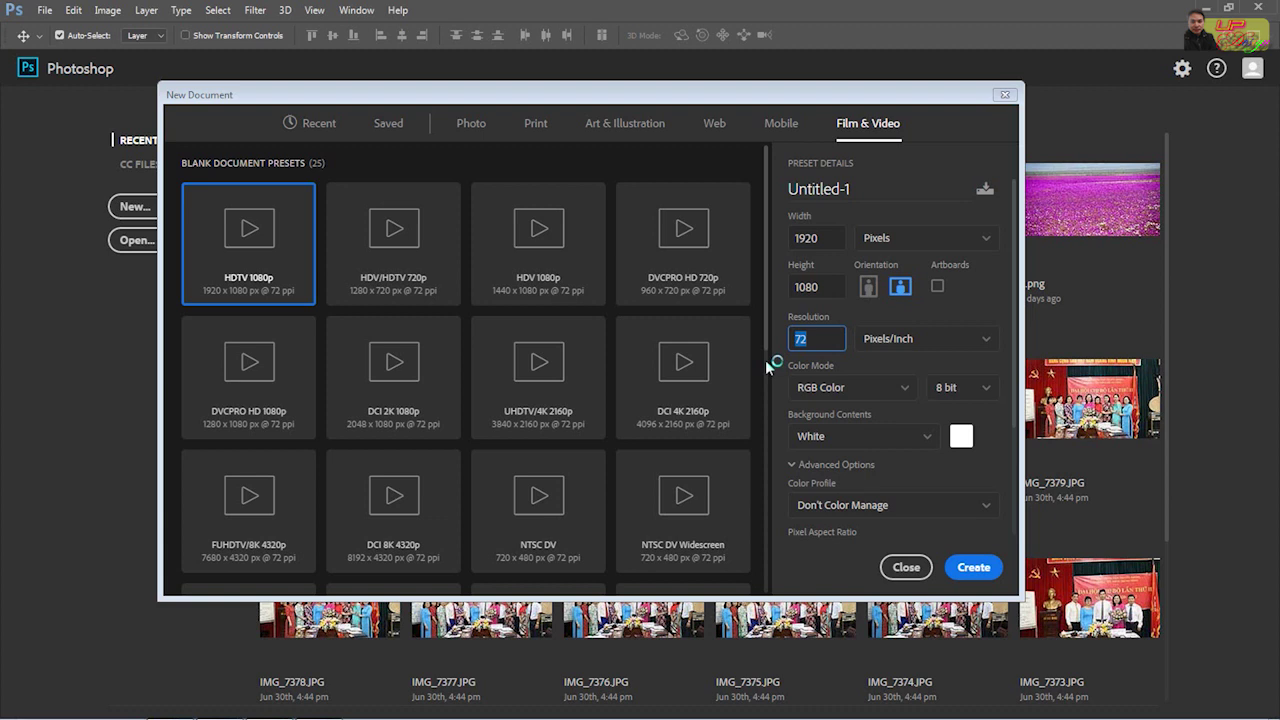
left_click(988, 342)
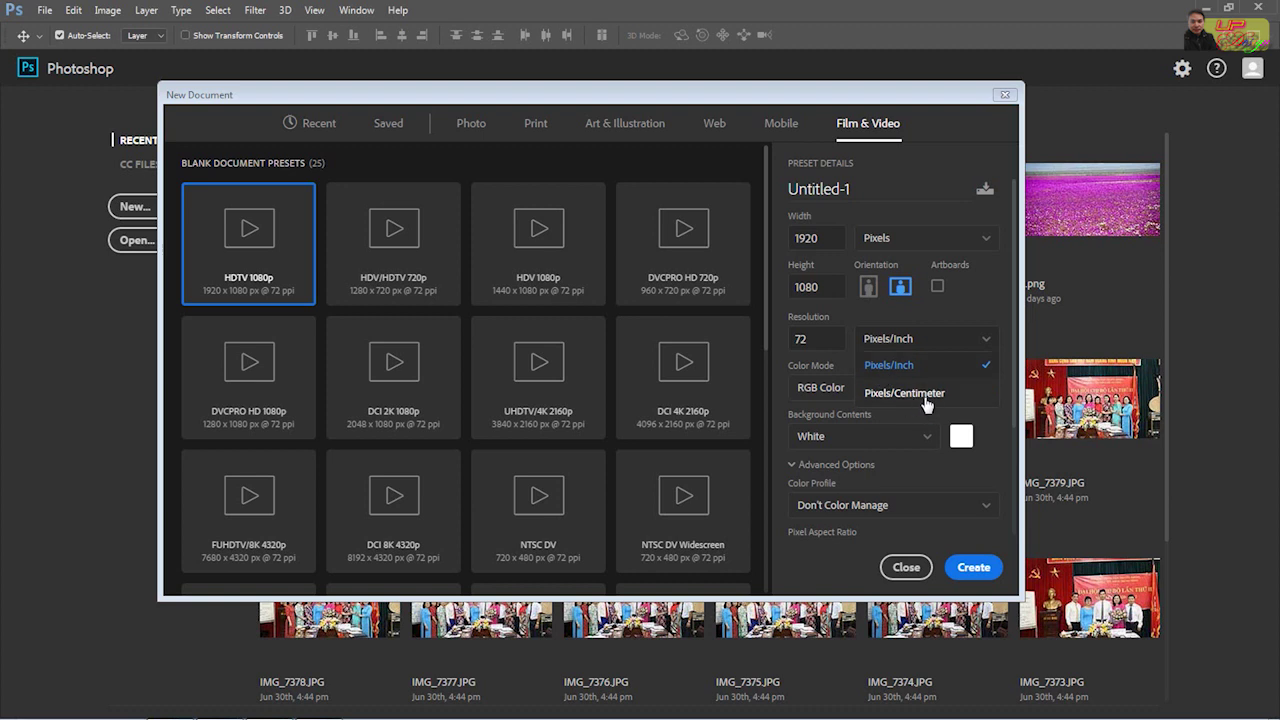
left_click(806, 339)
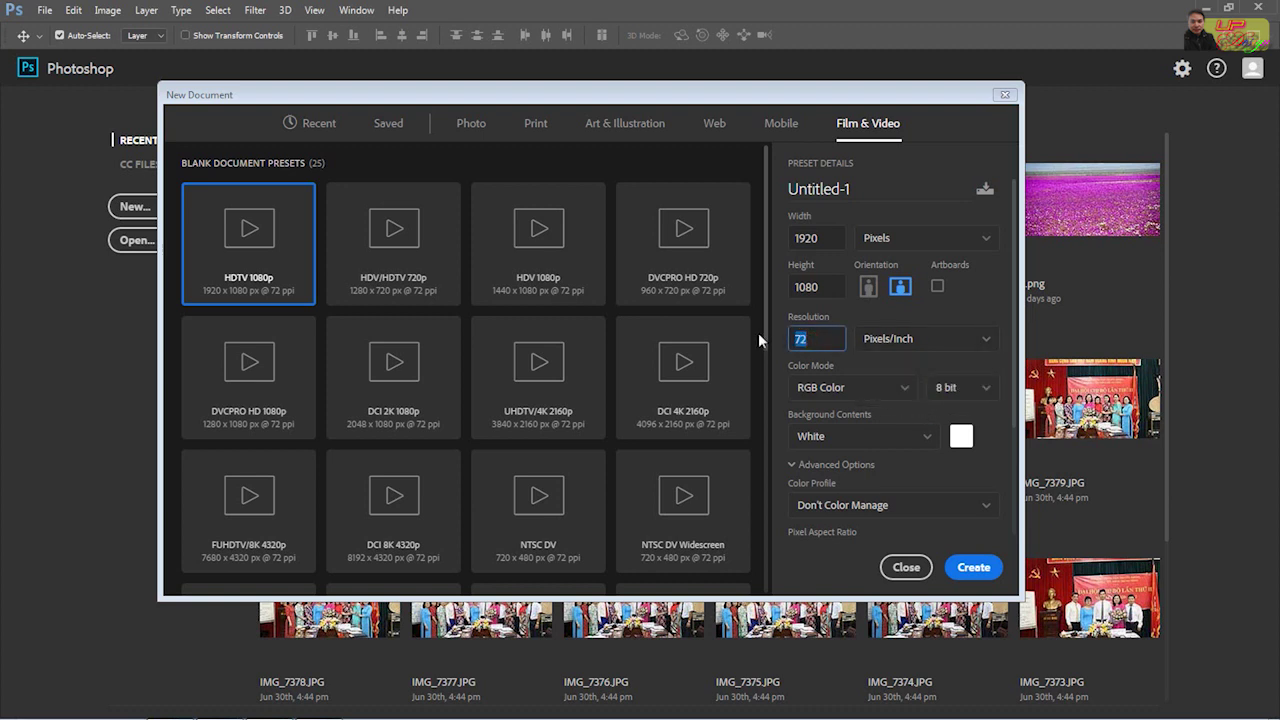
type("360")
key("Return")
type("72")
left_click(904, 394)
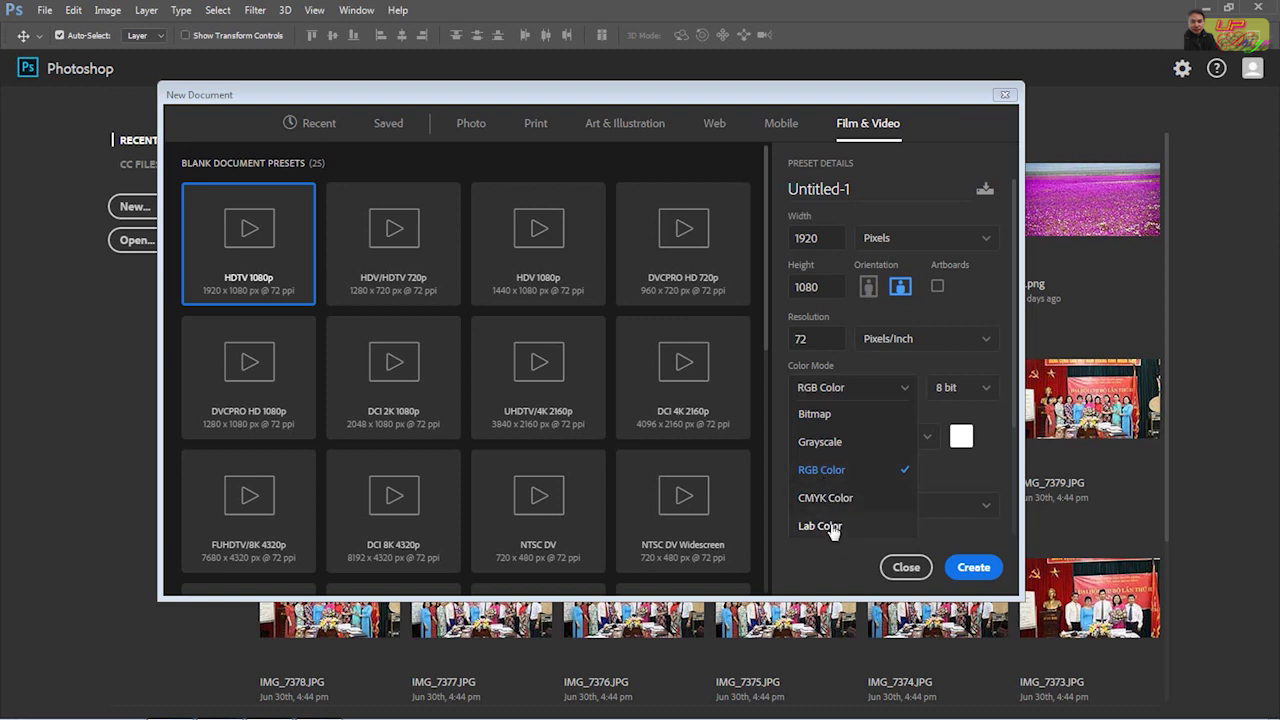
Keep RGB Color and a White background, review Advanced Options, and create the 1920 × 1080 document
left_click(1000, 495)
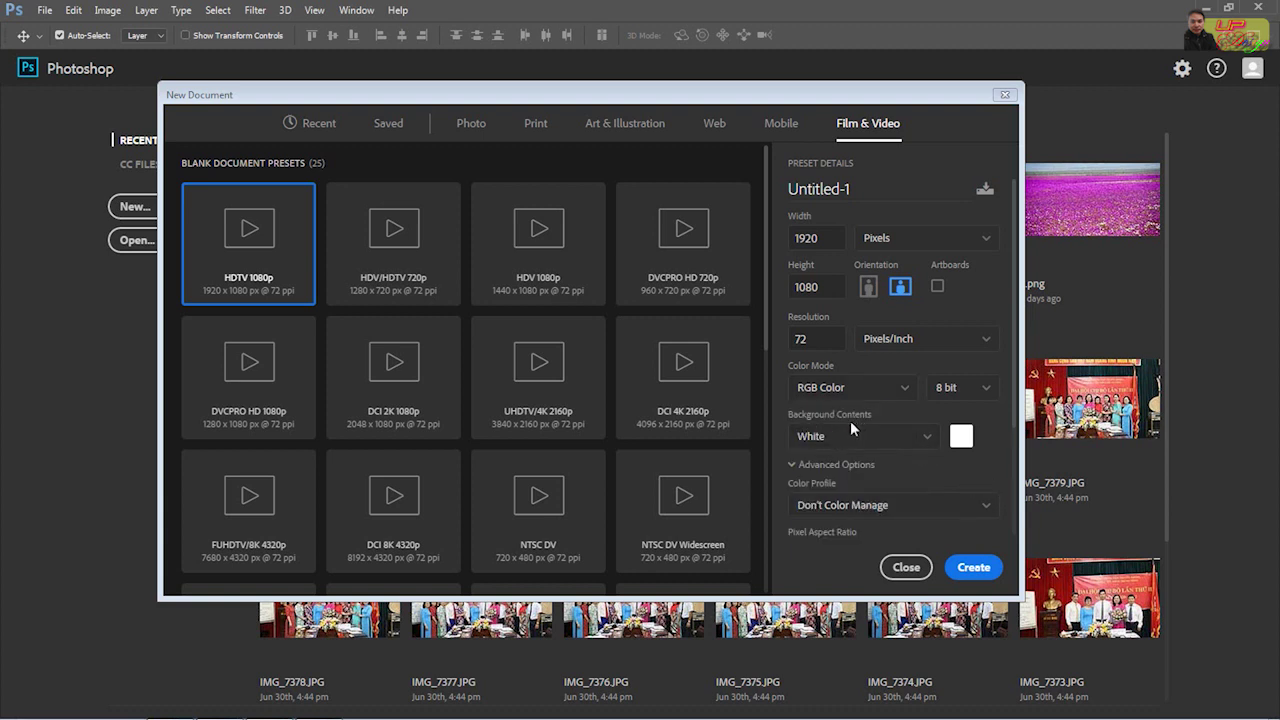
left_click(920, 442)
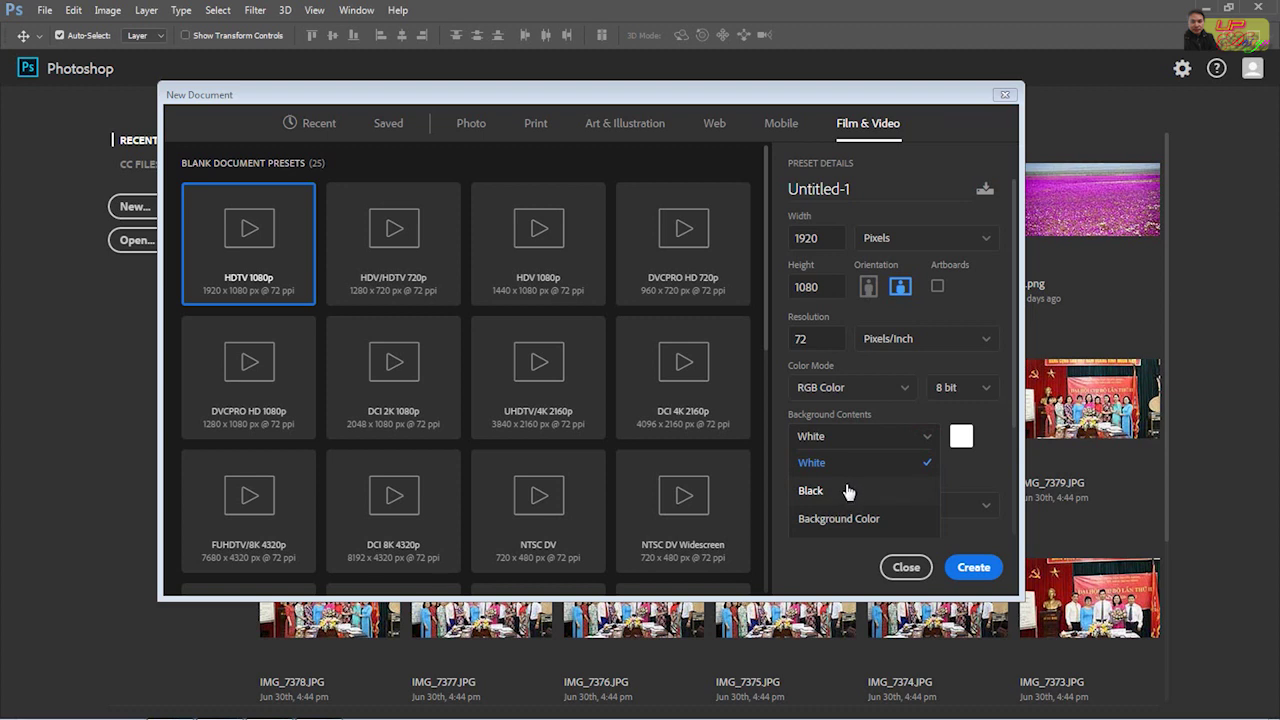
scroll(867, 524, "down", 3)
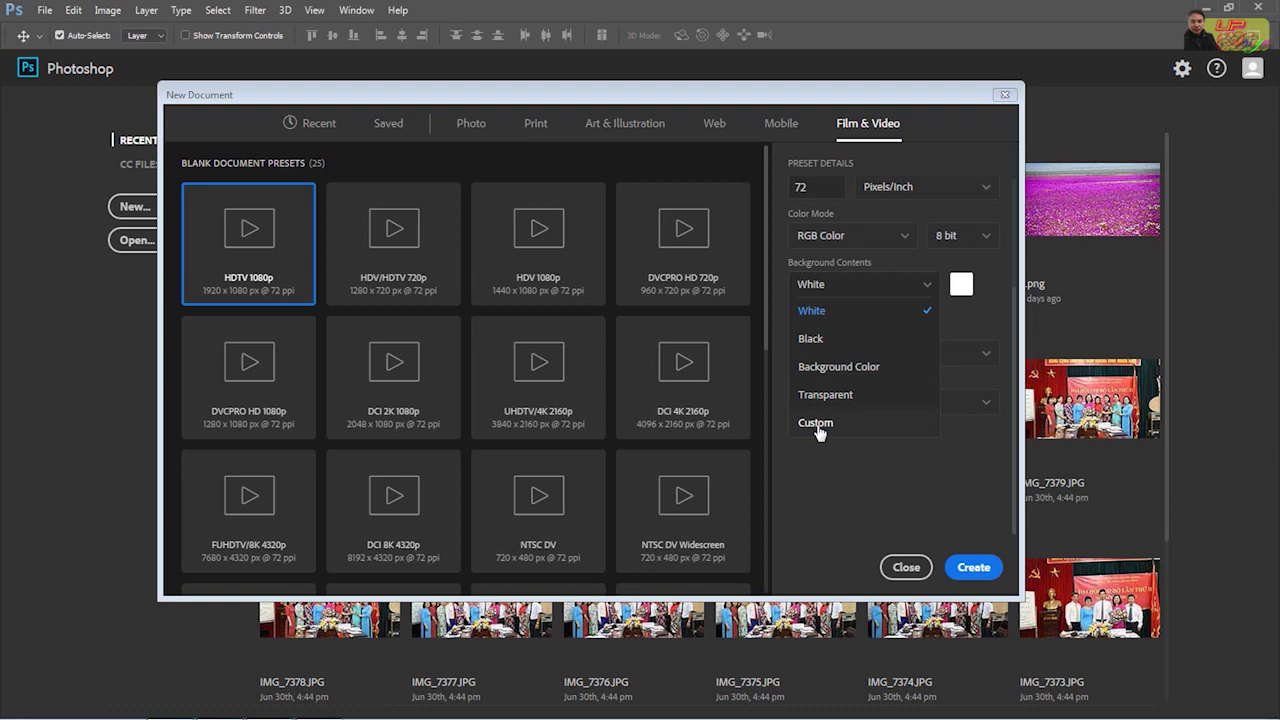
left_click(998, 316)
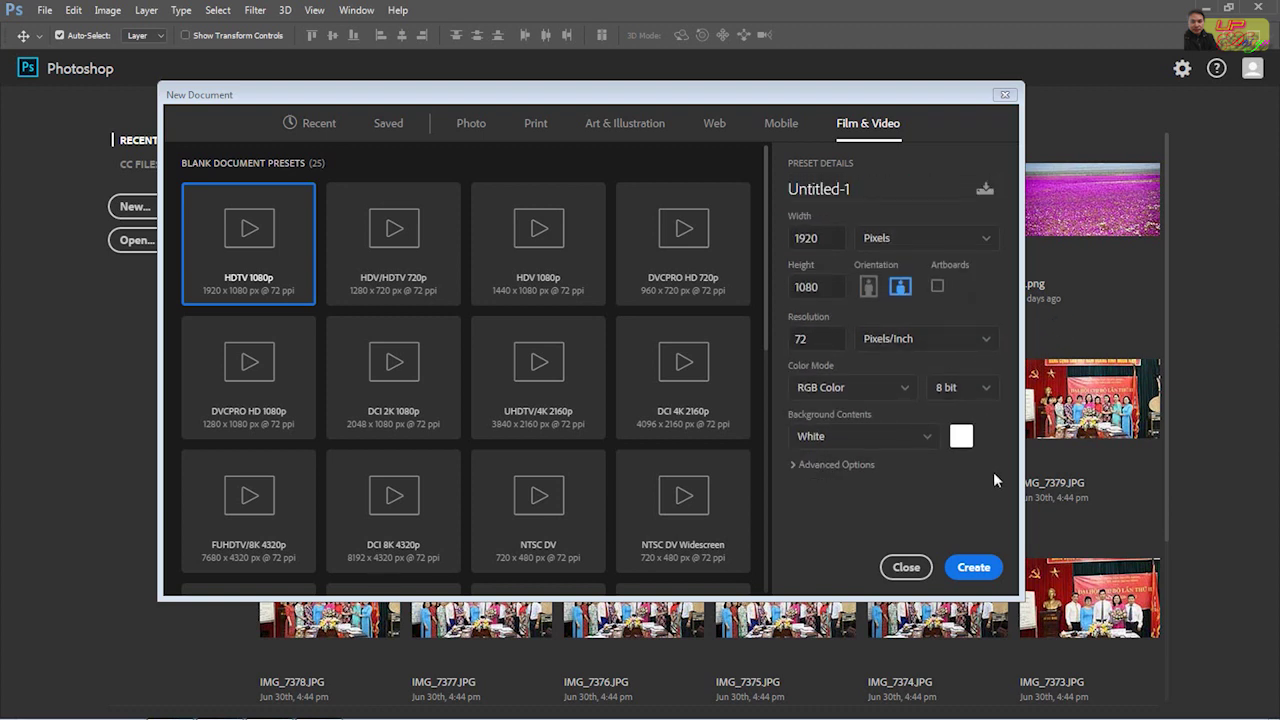
left_click(850, 464)
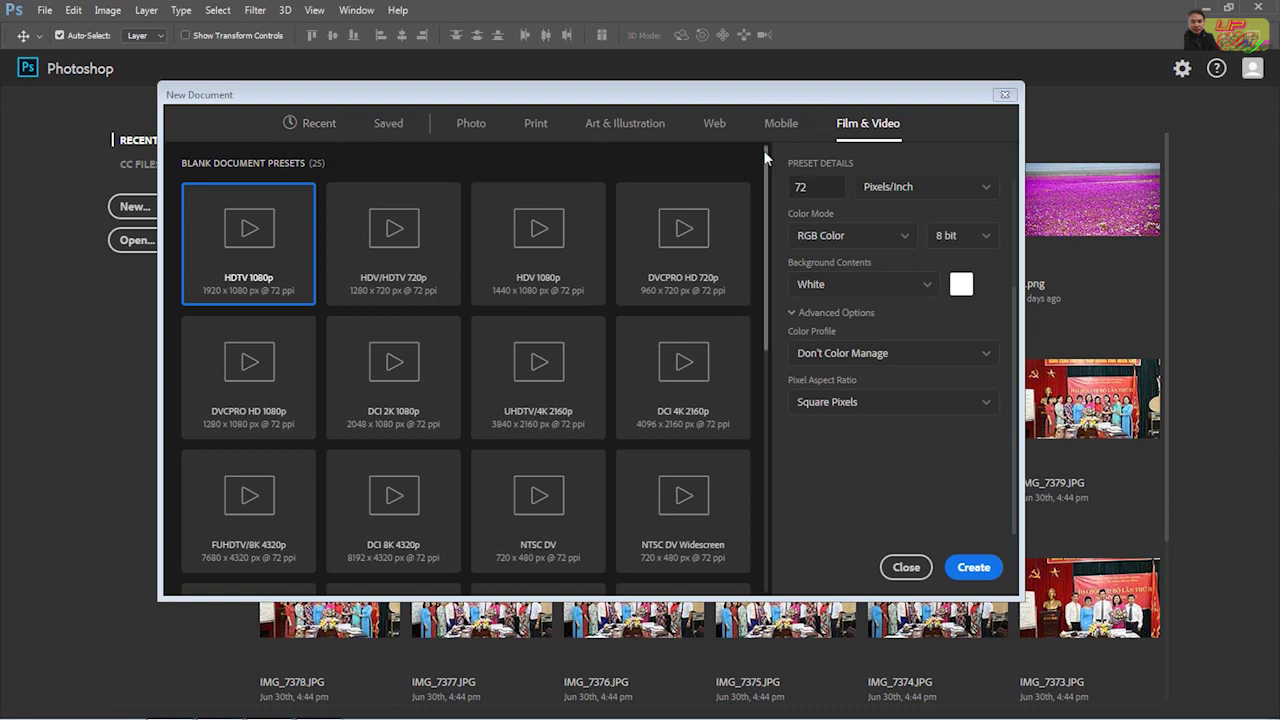
scroll(800, 200, "up", 3)
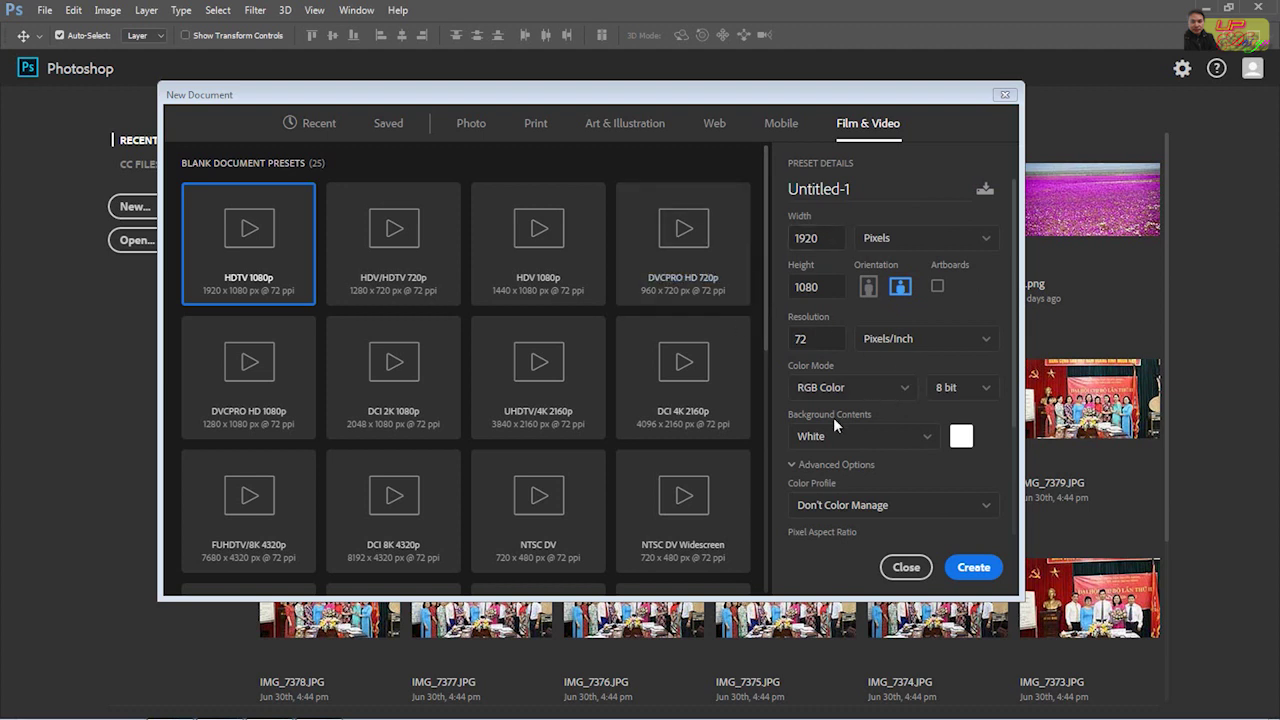
left_click(975, 568)
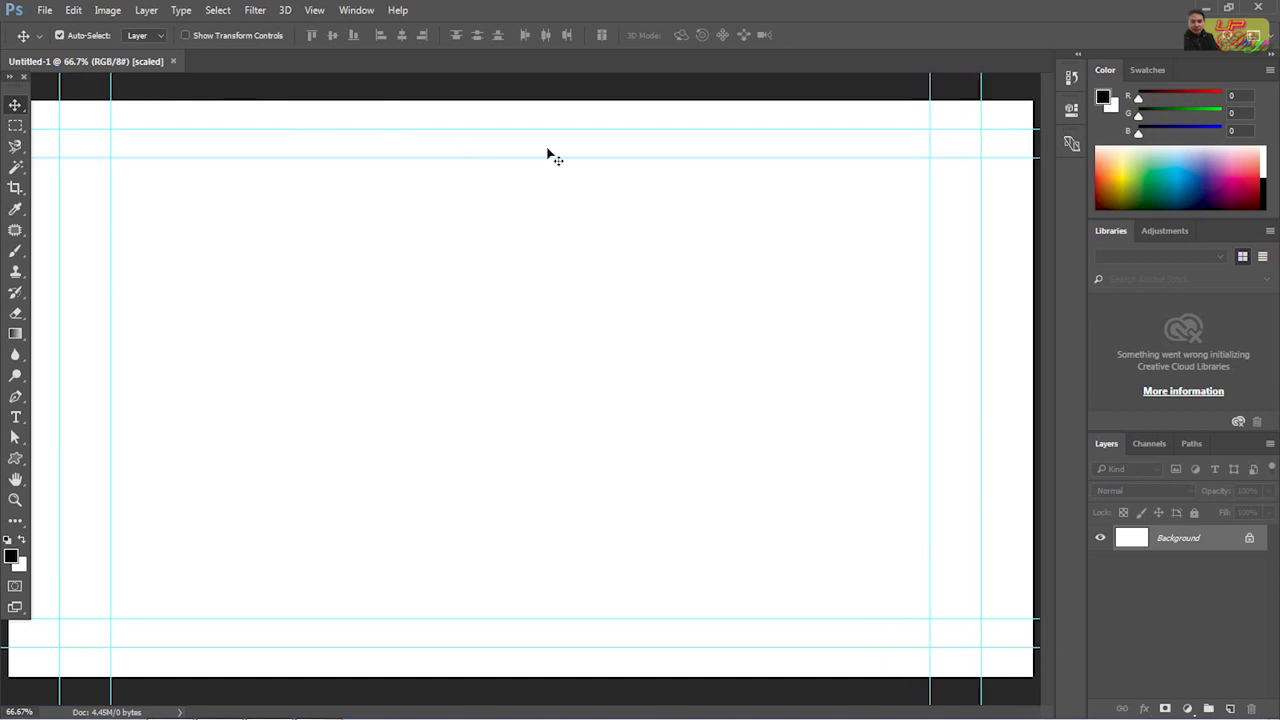
Close the blank document via File > Close and create another new white document
left_click(45, 12)
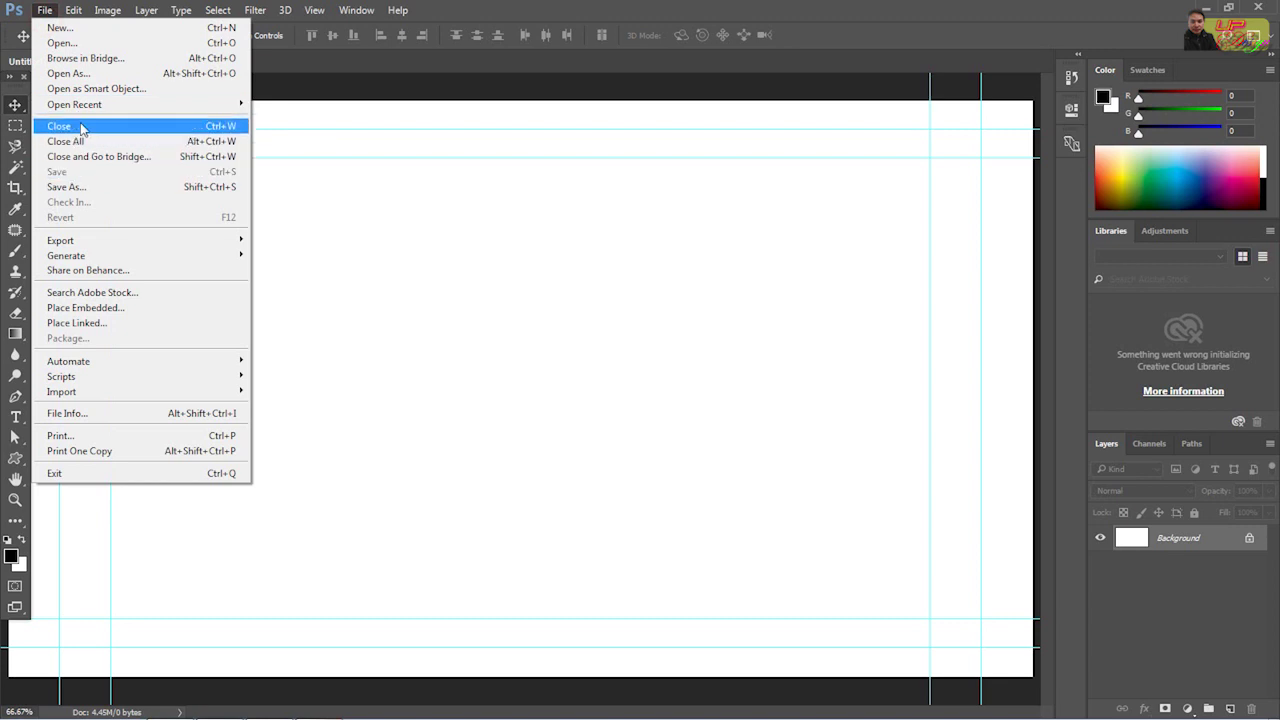
left_click(85, 127)
left_click(206, 209)
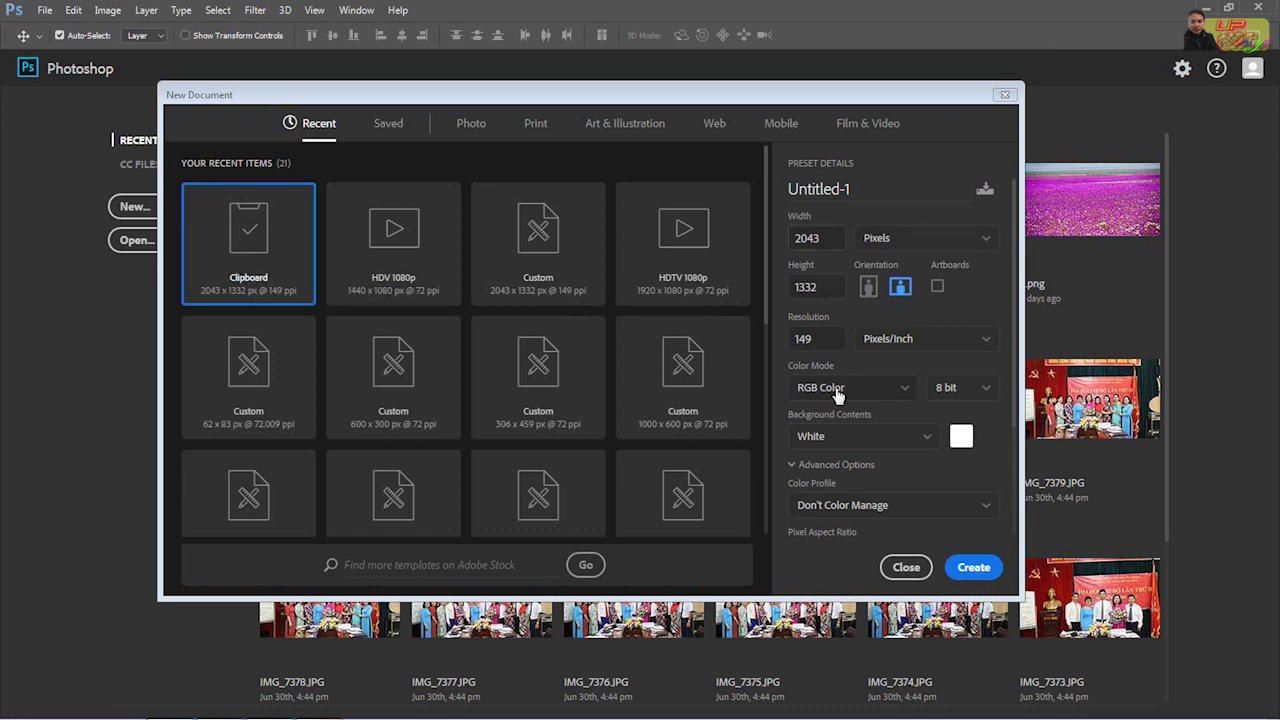
left_click(974, 568)
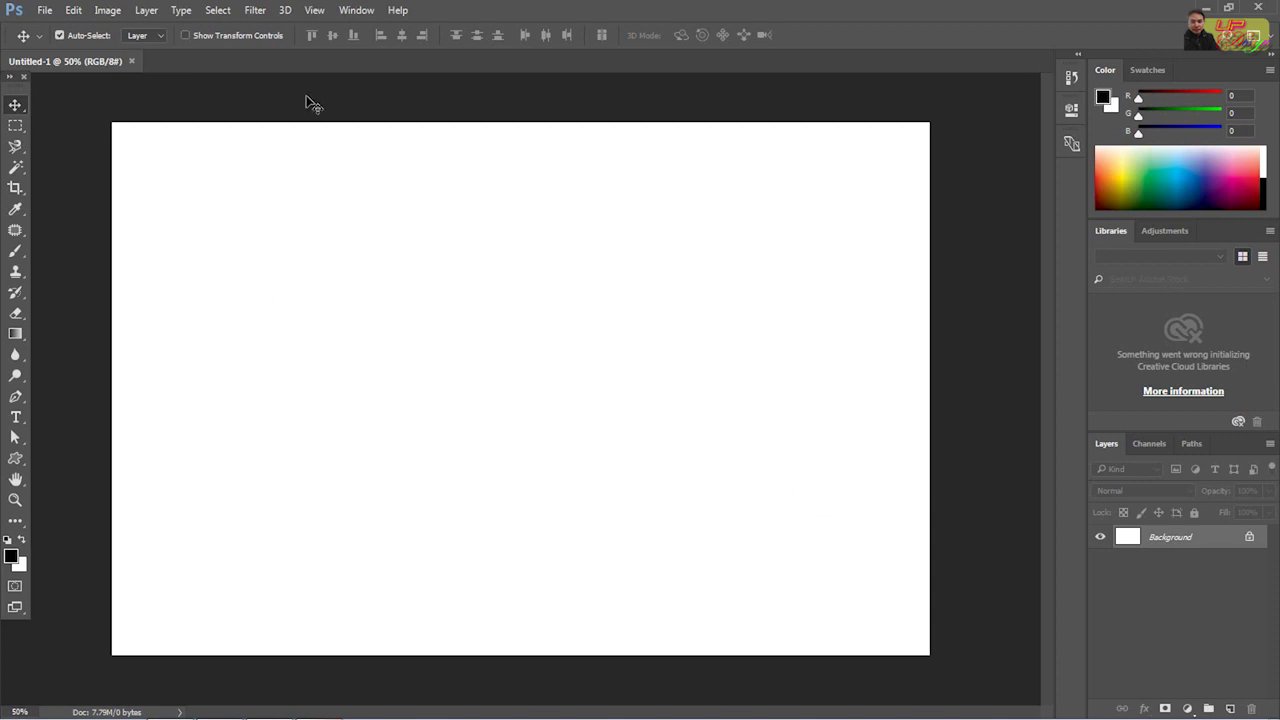
Set the background colour swatch to red, then bring up the File menu to close the document
left_click(27, 568)
left_click(614, 177)
left_click(812, 163)
left_click(47, 12)
Close the document and browse the quay phim bai giang folder in the Open dialog
left_click(83, 129)
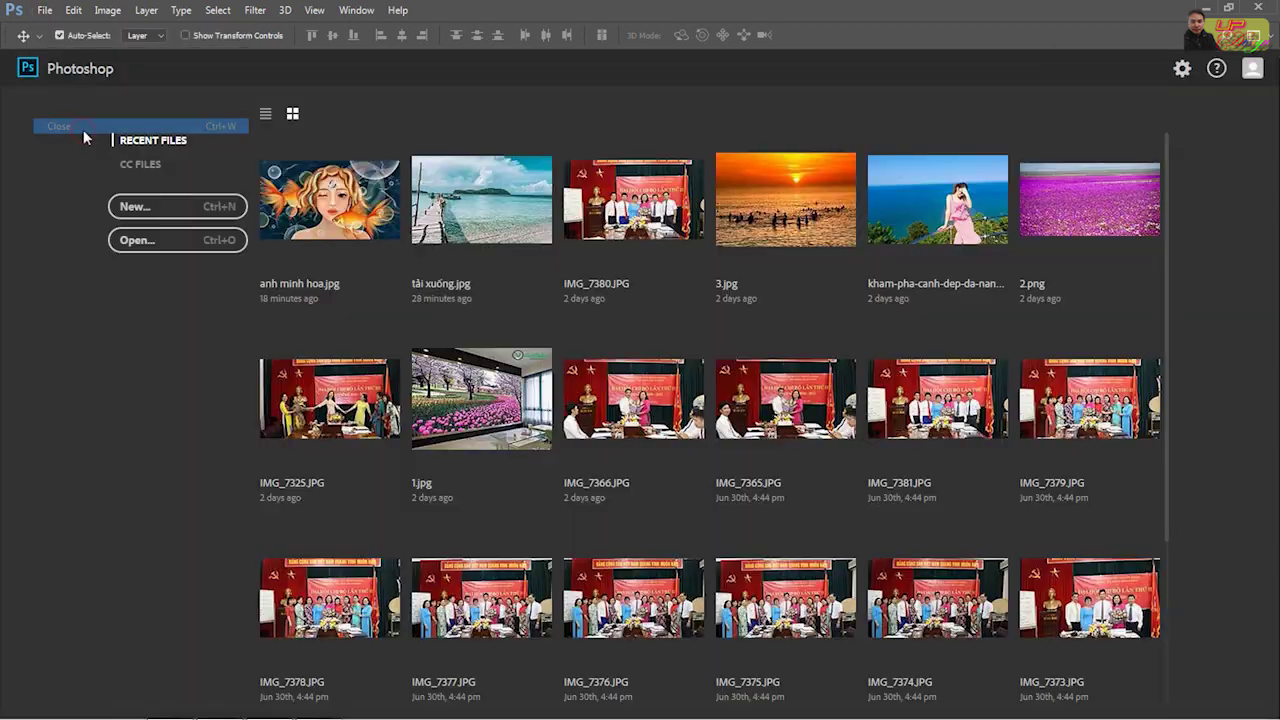
left_click(177, 243)
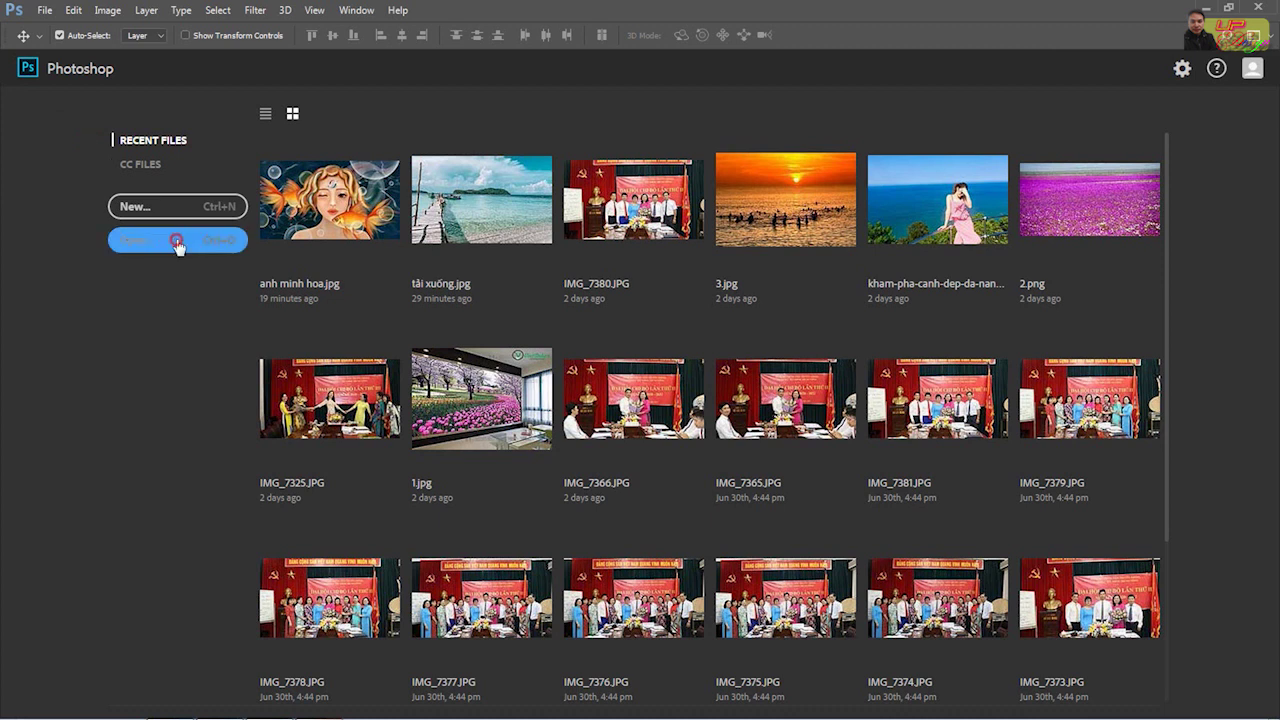
scroll(493, 208, "down", 1)
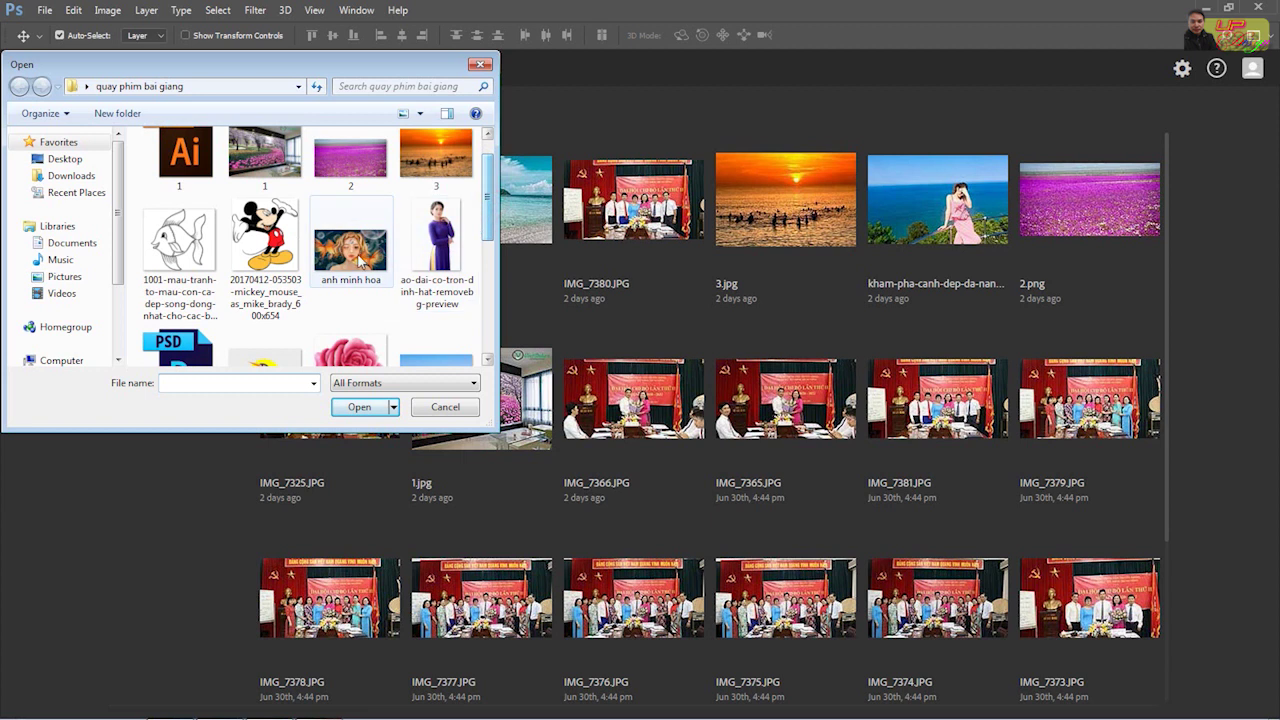
left_click(481, 65)
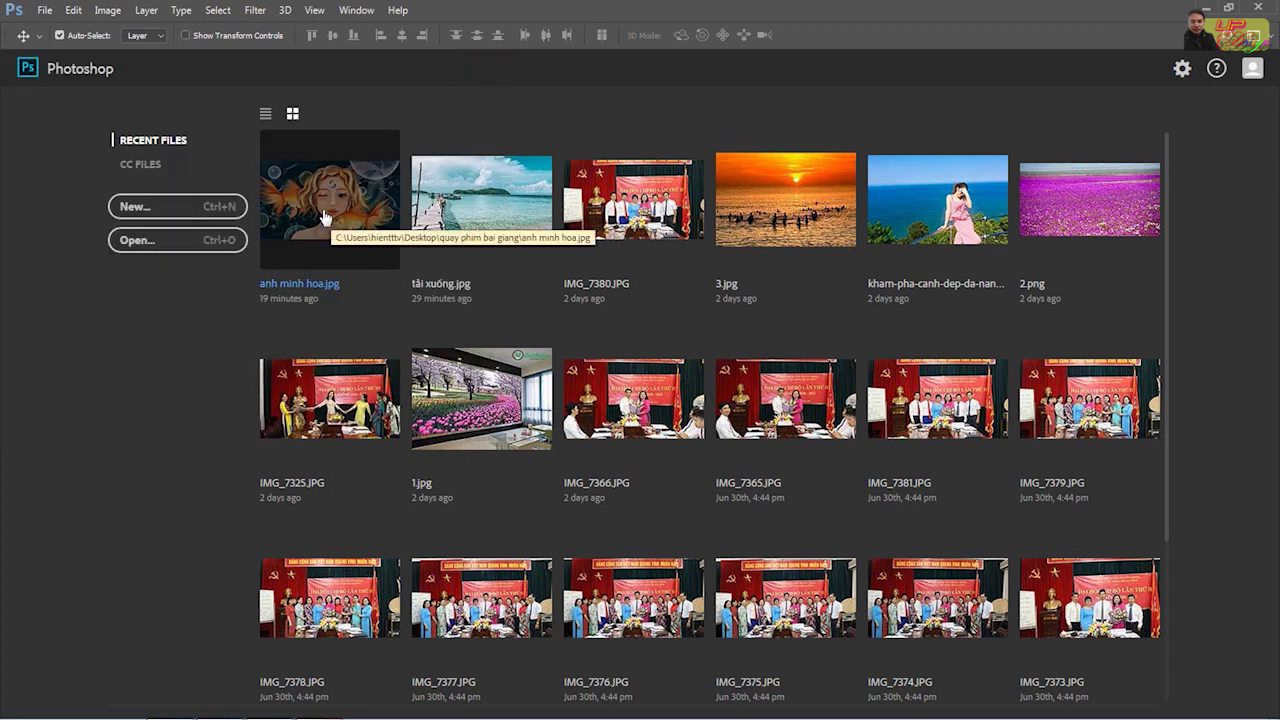
left_click(322, 217)
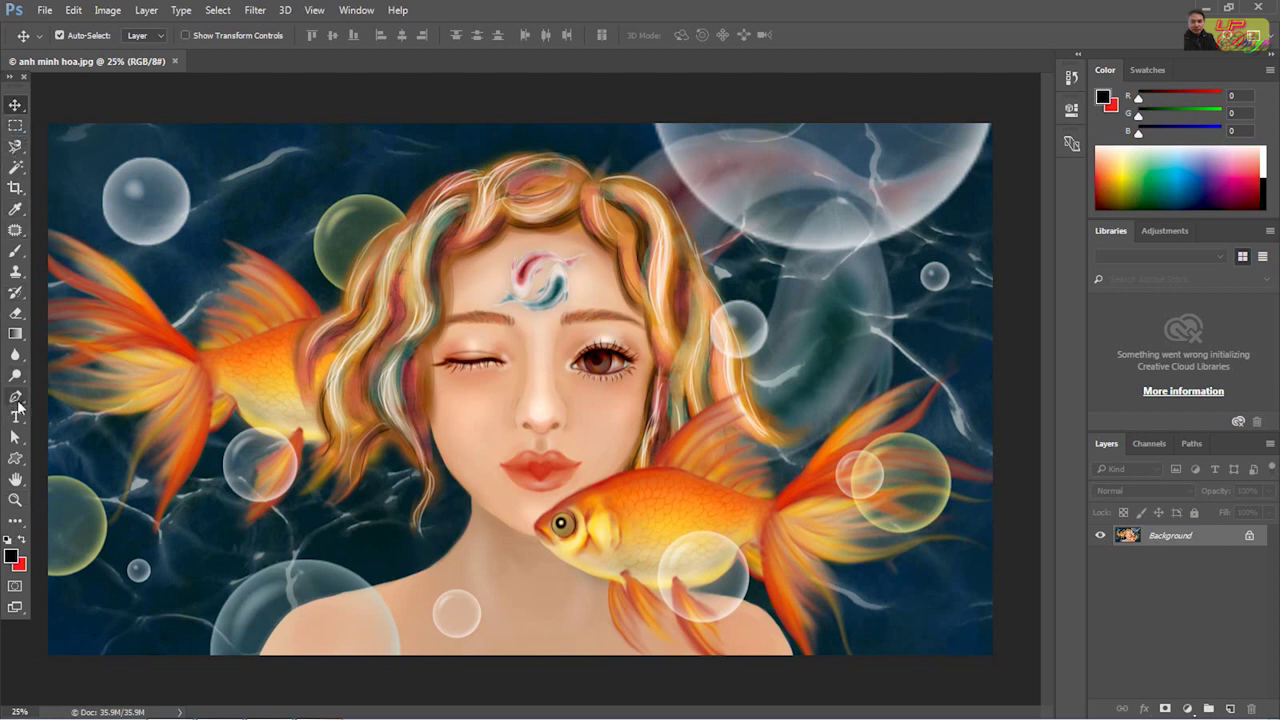
left_click(16, 398)
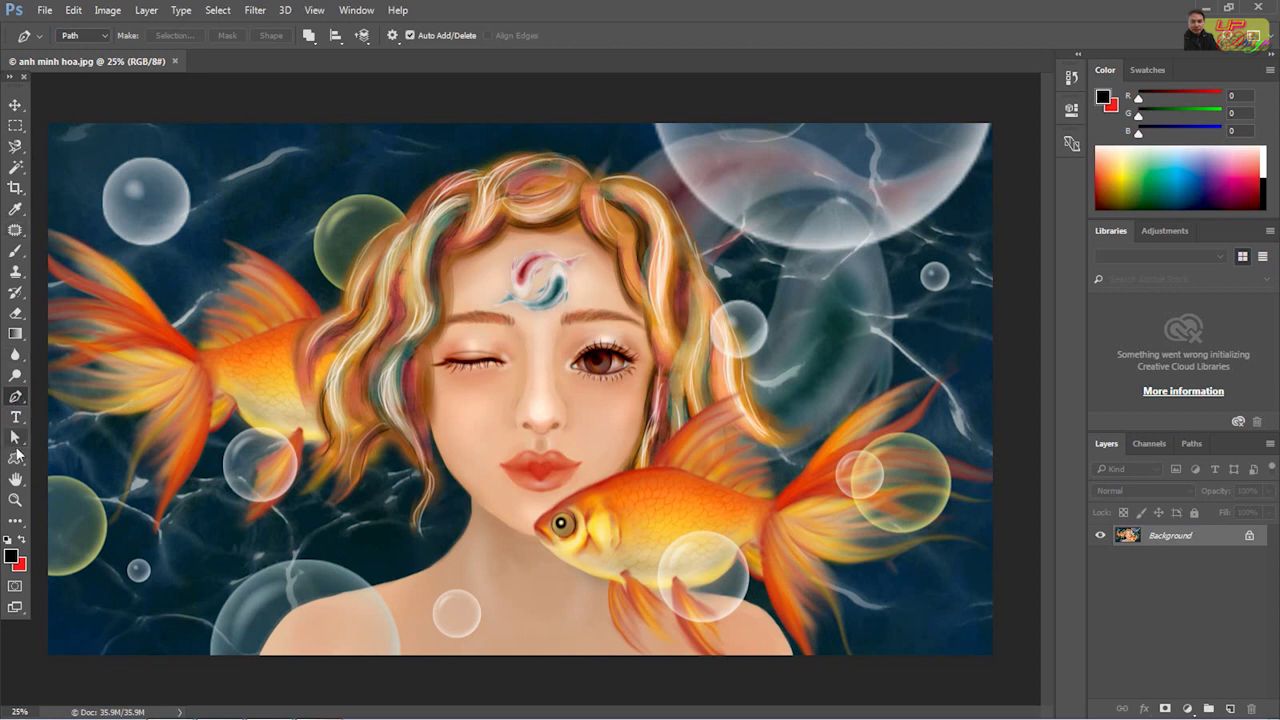
left_click(278, 301)
left_click(381, 213)
left_click_drag(503, 244, 528, 248)
left_click_drag(553, 333, 538, 444)
left_click(415, 460)
left_click_drag(327, 405, 347, 425)
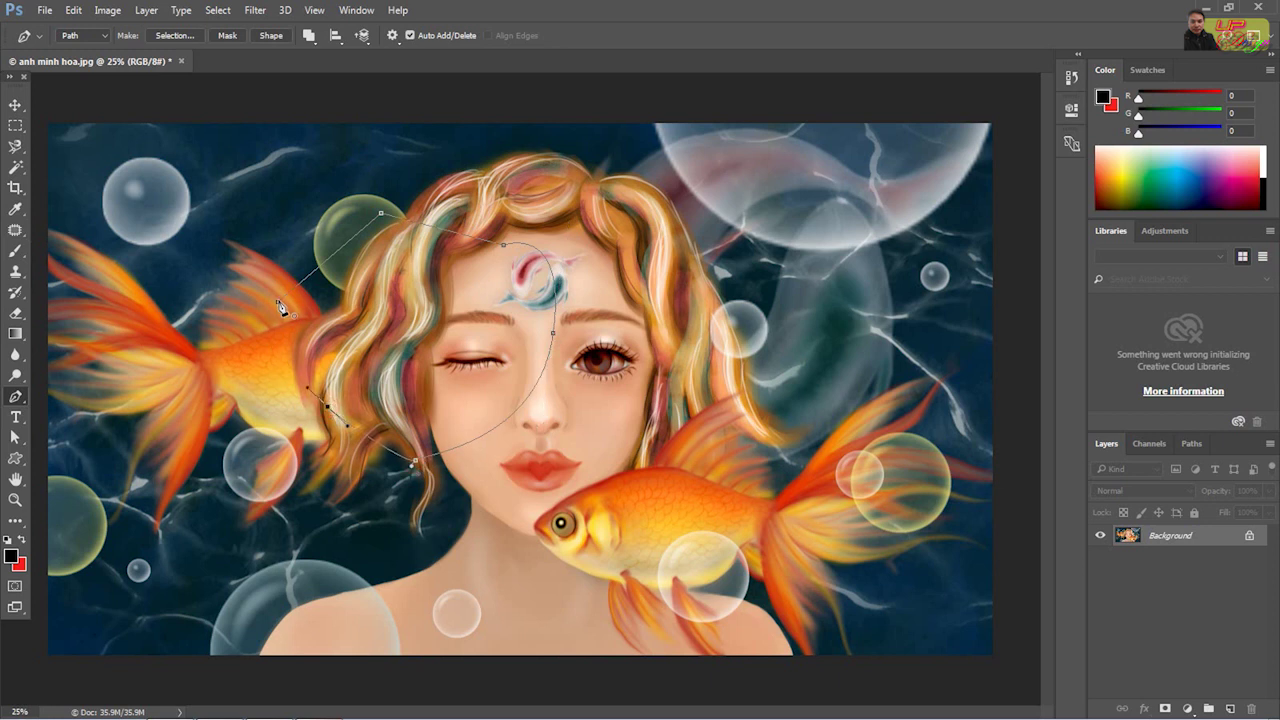
left_click(280, 303)
key("alt+BackSpace")
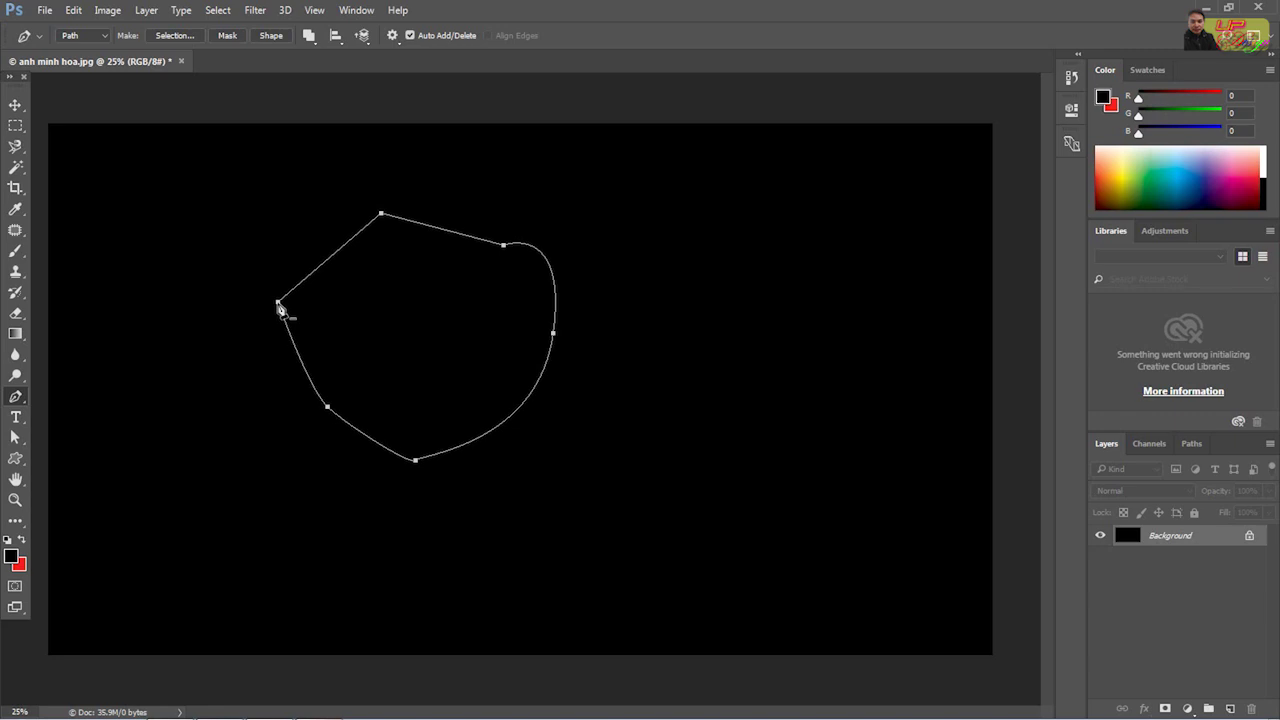
key("ctrl+z")
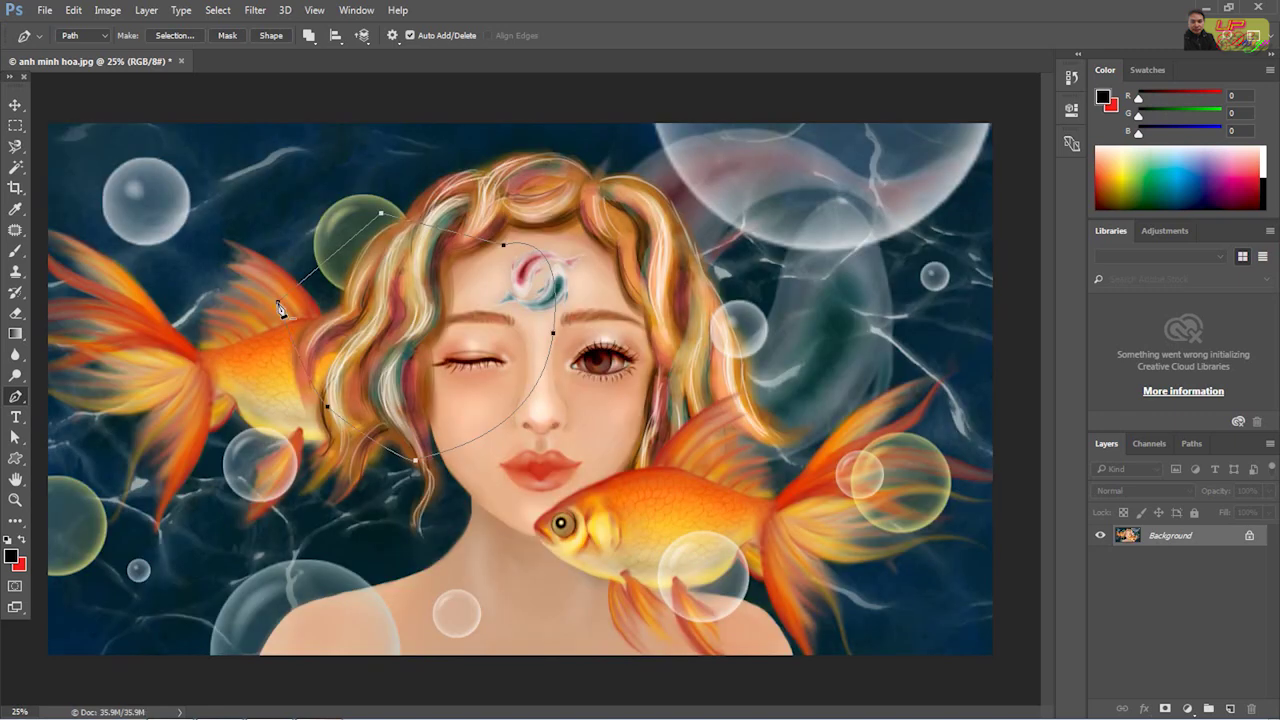
key("ctrl+Return")
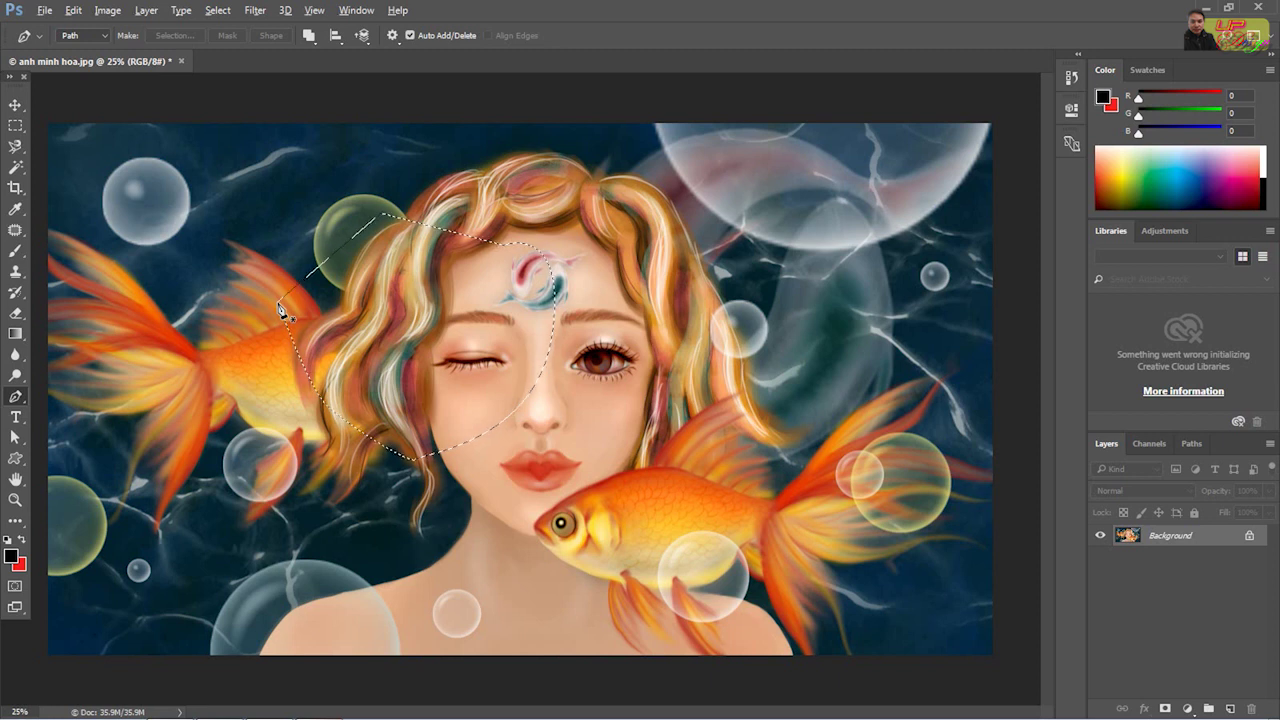
key("alt+BackSpace")
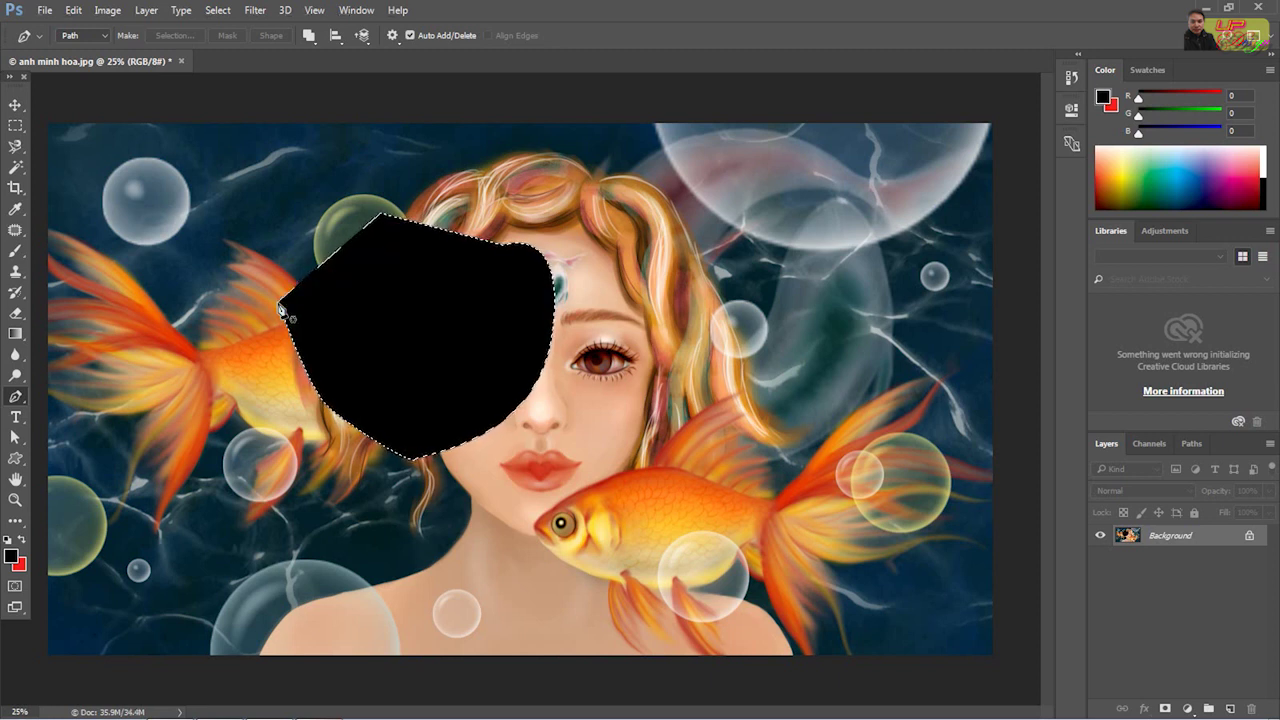
key("ctrl+BackSpace")
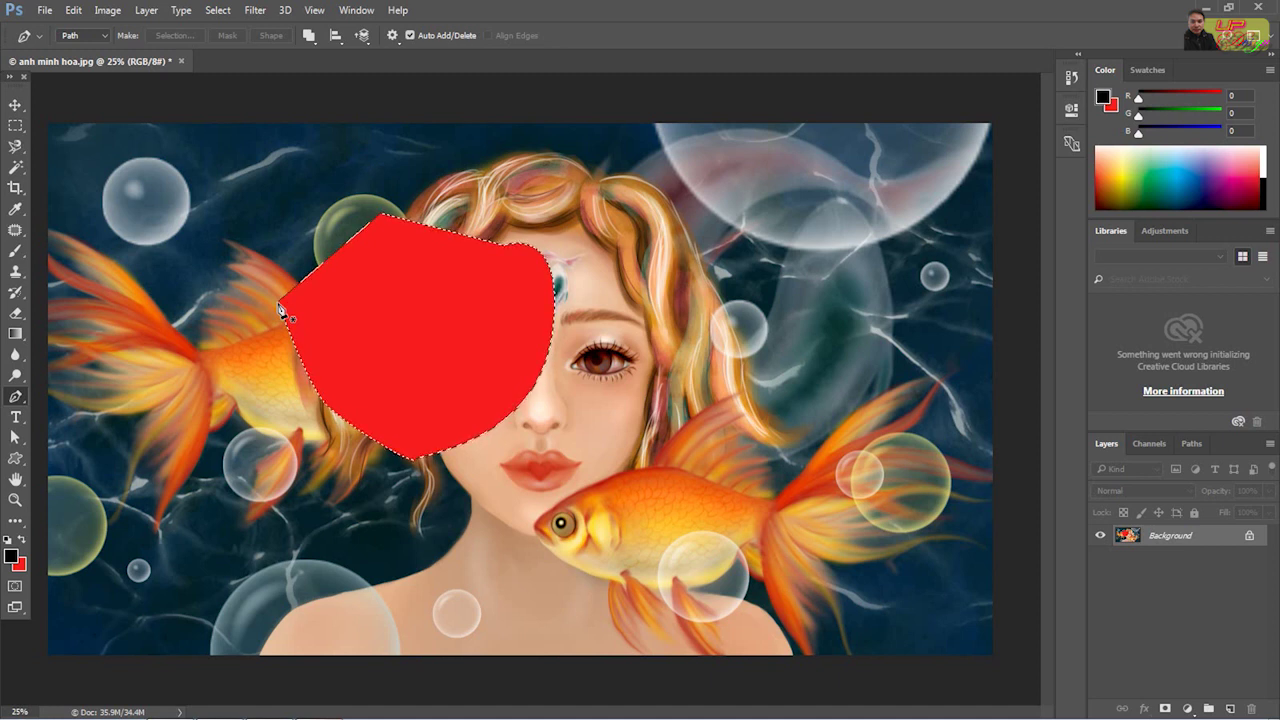
left_click(14, 105)
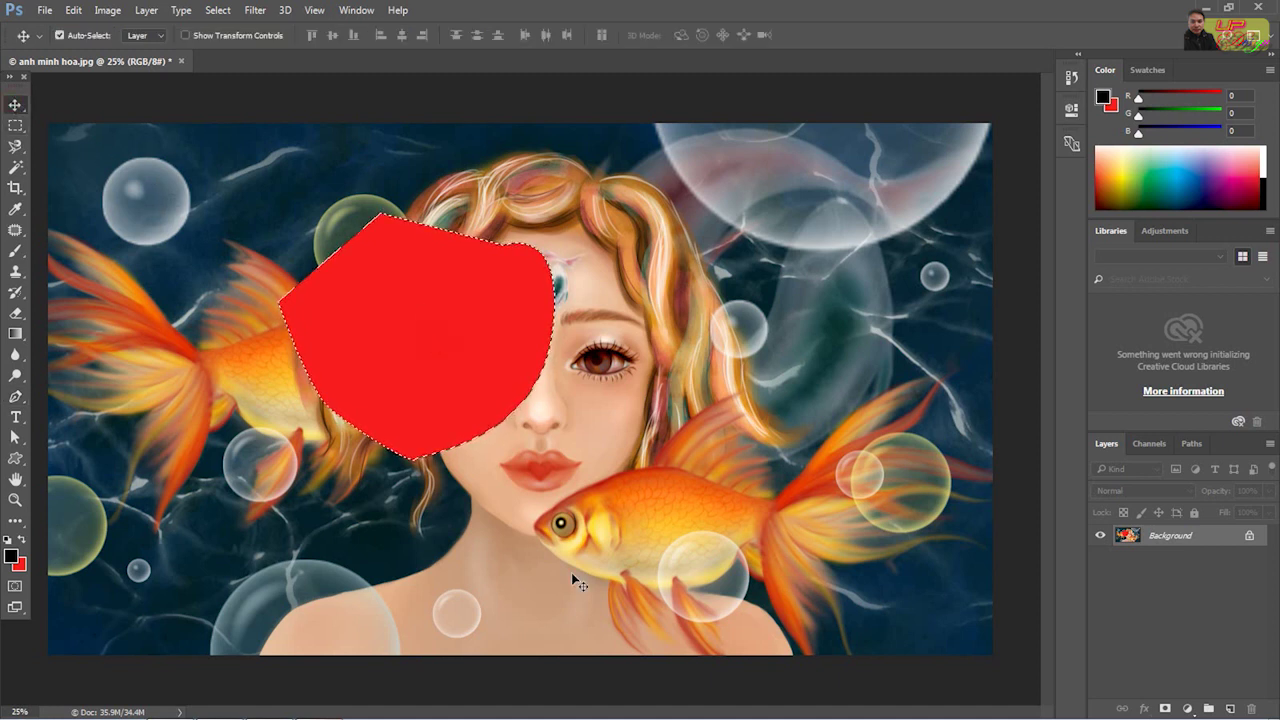
key("ctrl+alt+z")
key("ctrl+alt+z")
key("ctrl+alt+z")
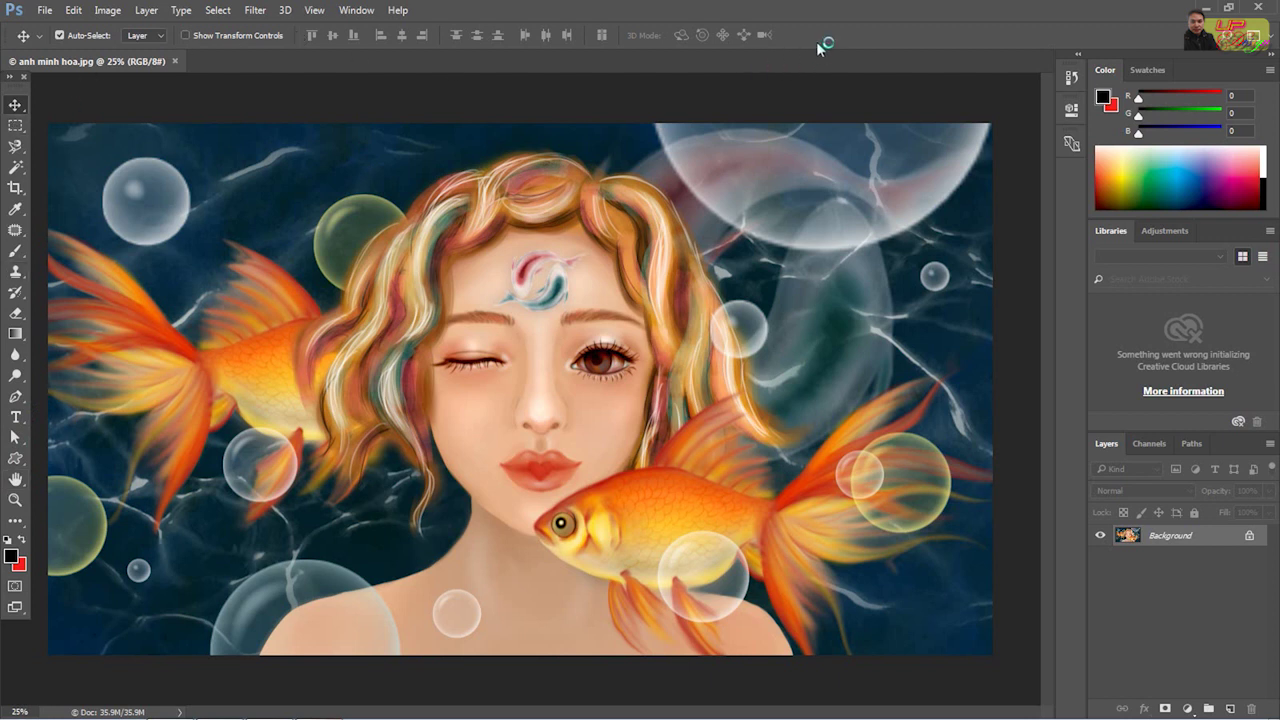
Try the Eyedropper, Rectangular Marquee, Gradient and Pen tools, ending on the content-aware Patch tool
left_click(16, 209)
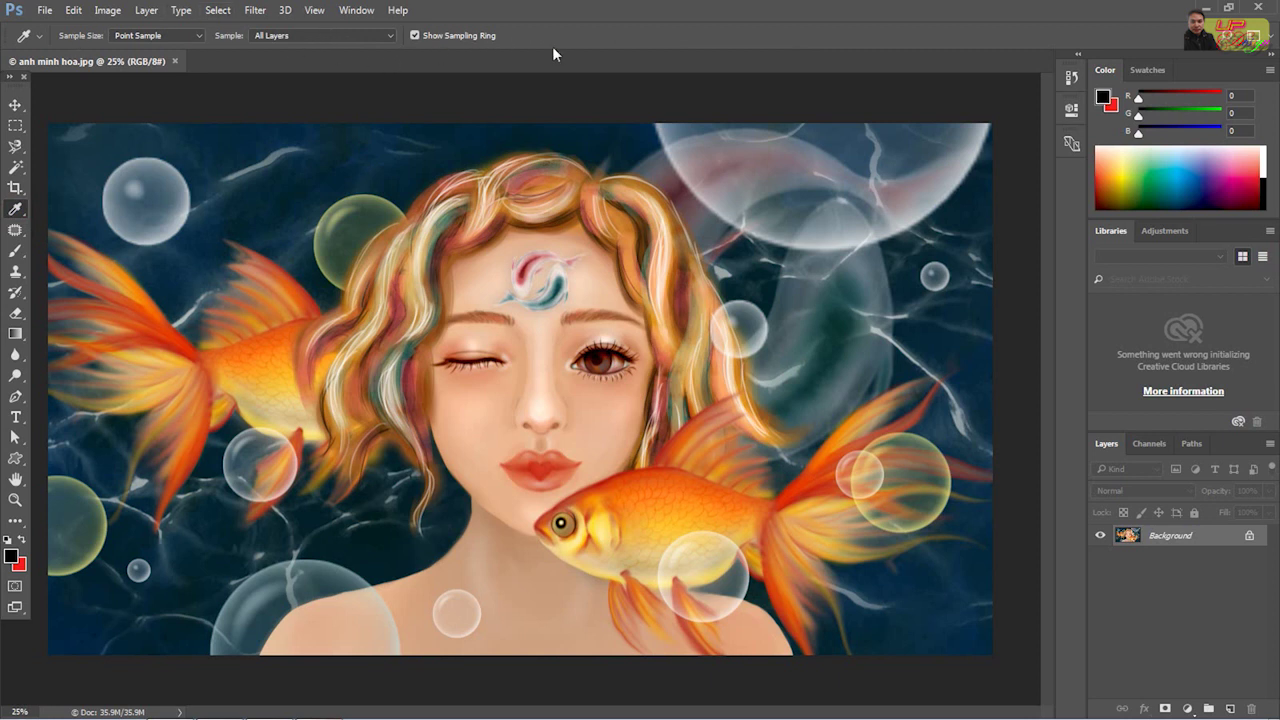
left_click(16, 125)
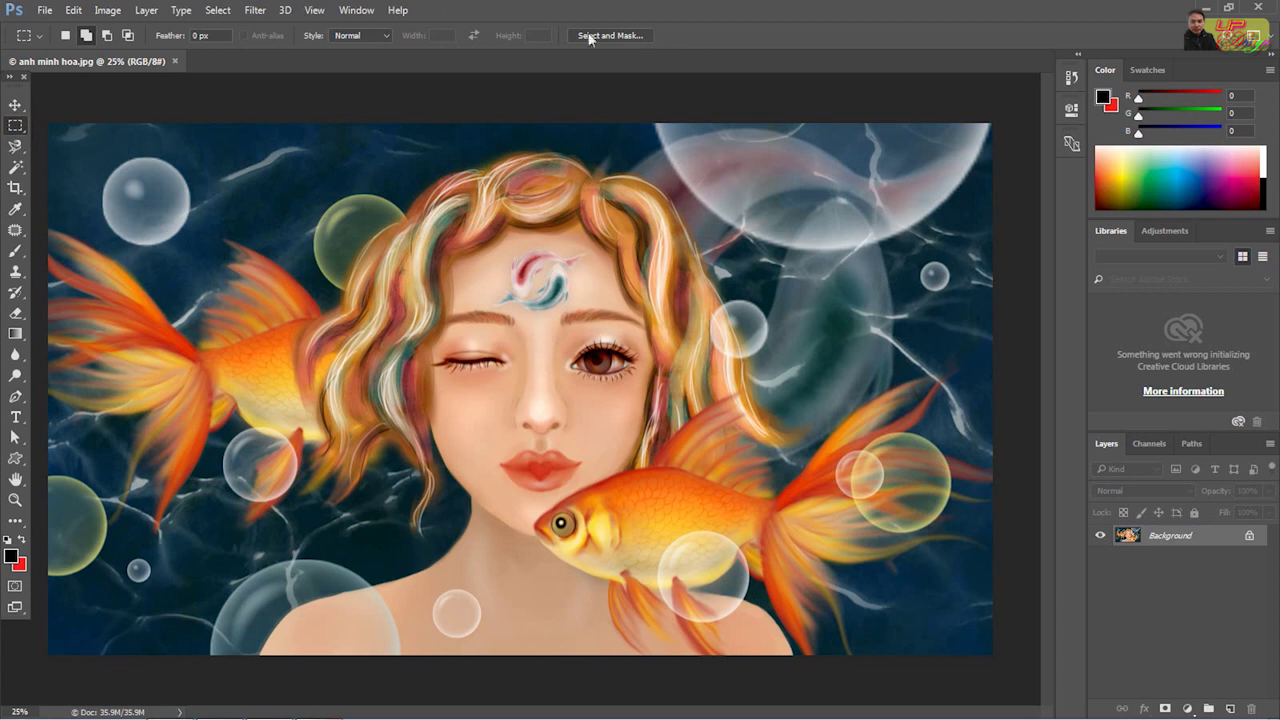
left_click(15, 333)
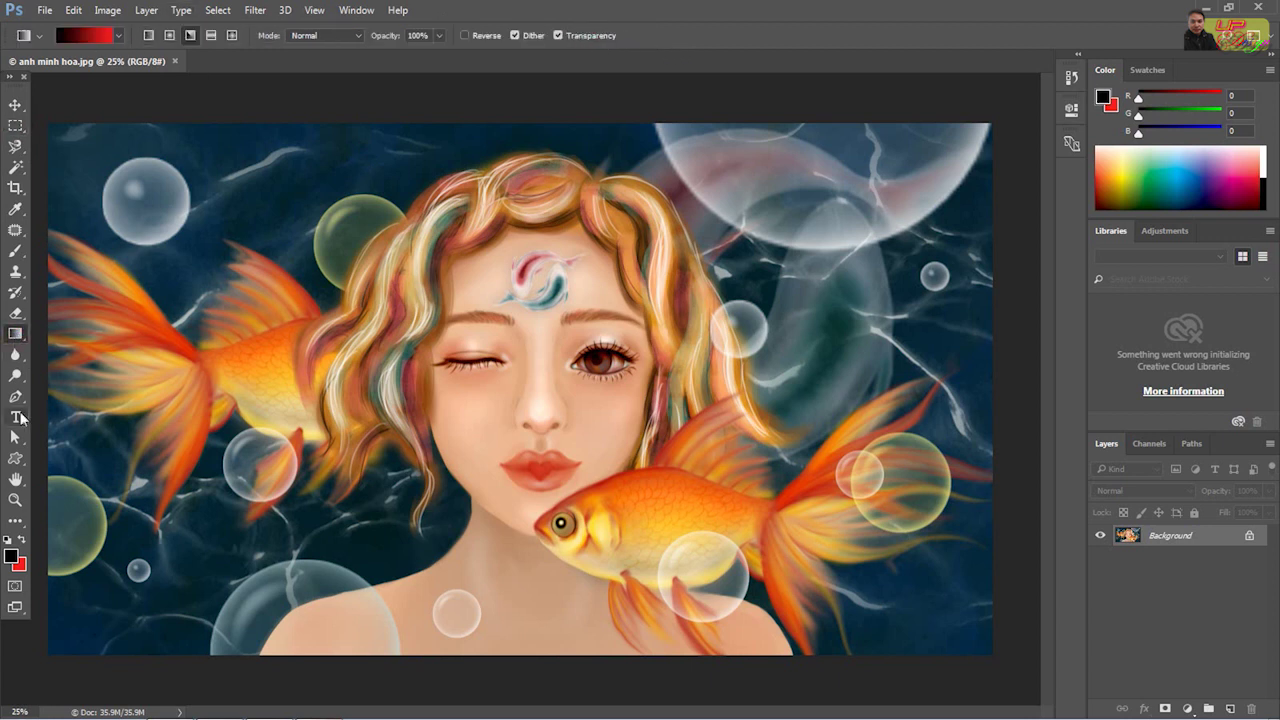
left_click(17, 400)
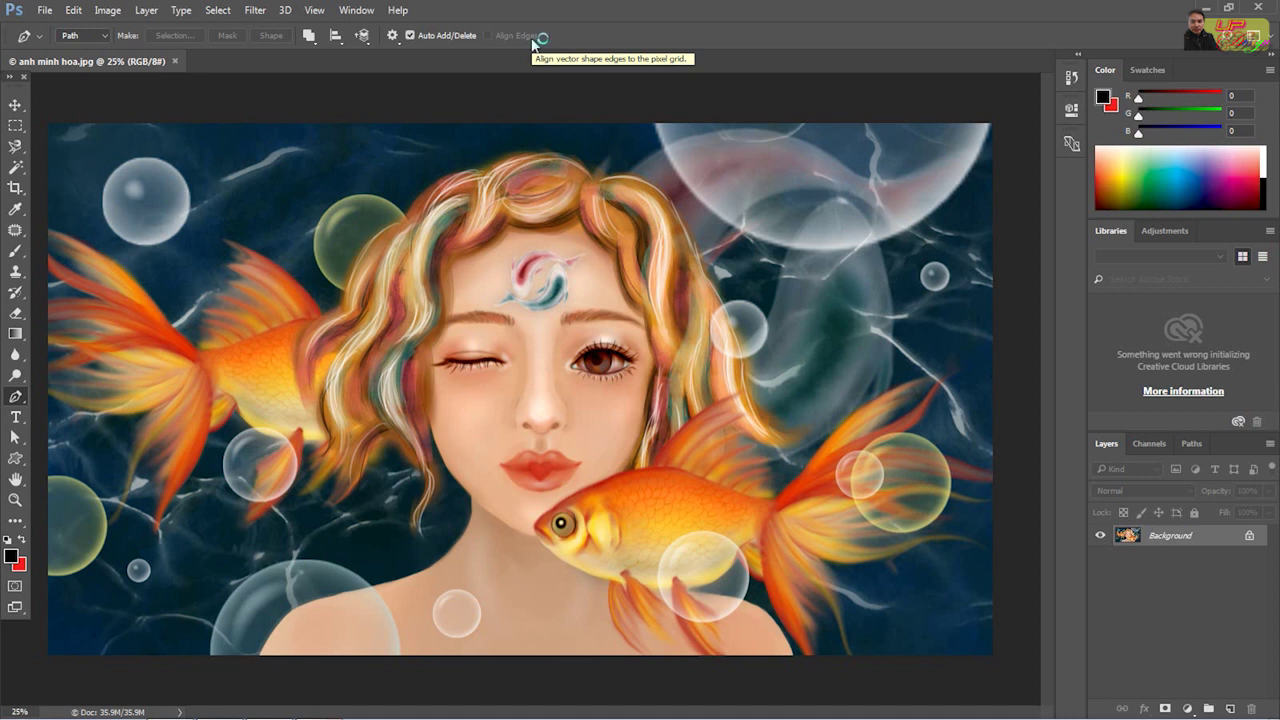
left_click(15, 229)
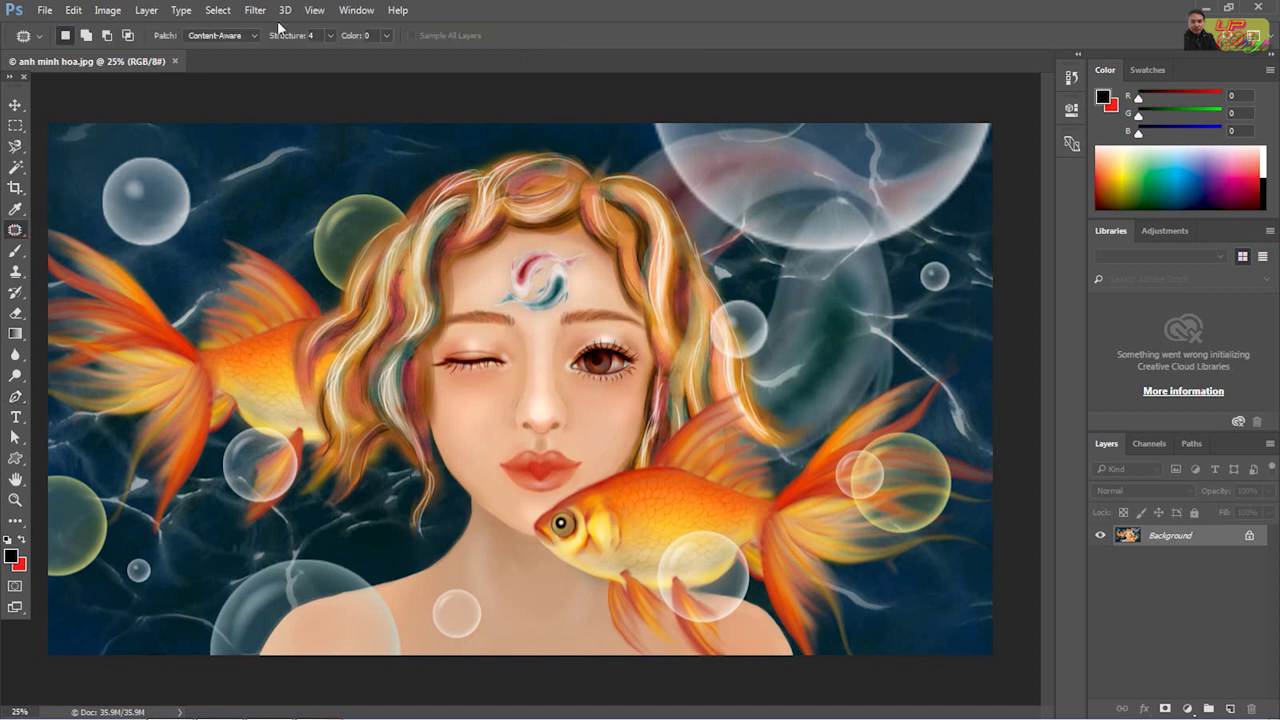
left_click(73, 10)
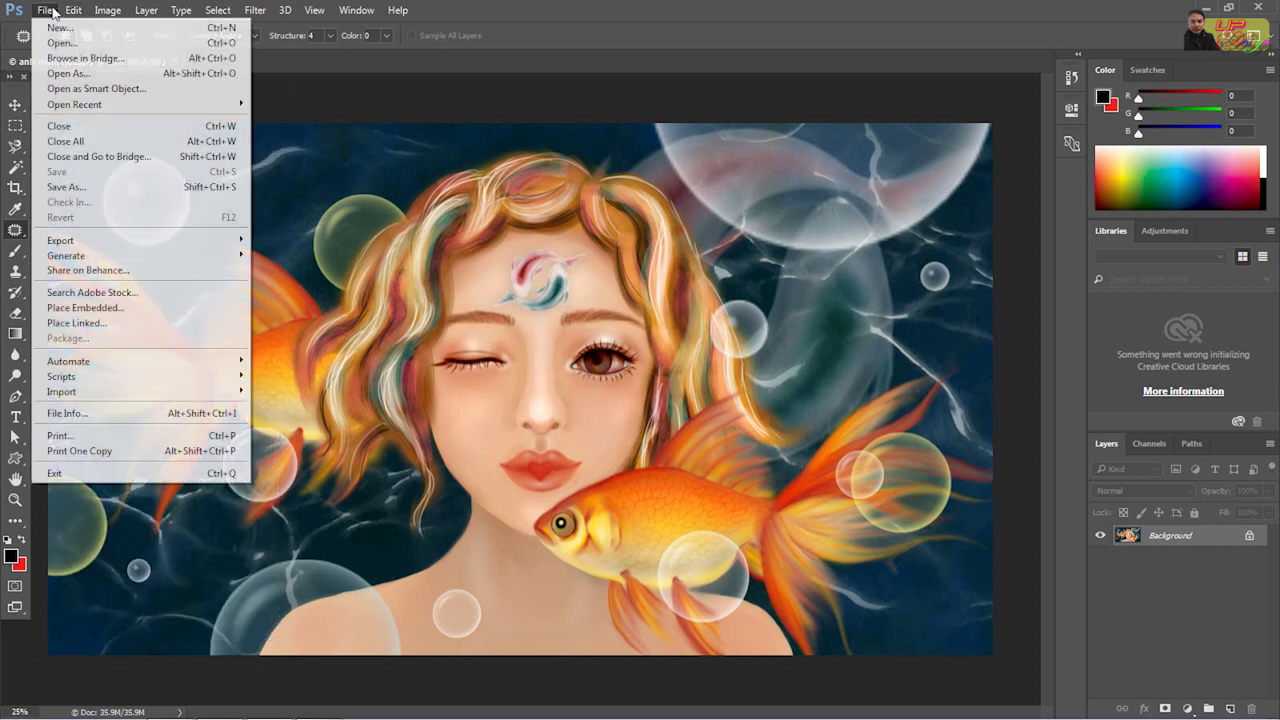
mouse_move(45, 10)
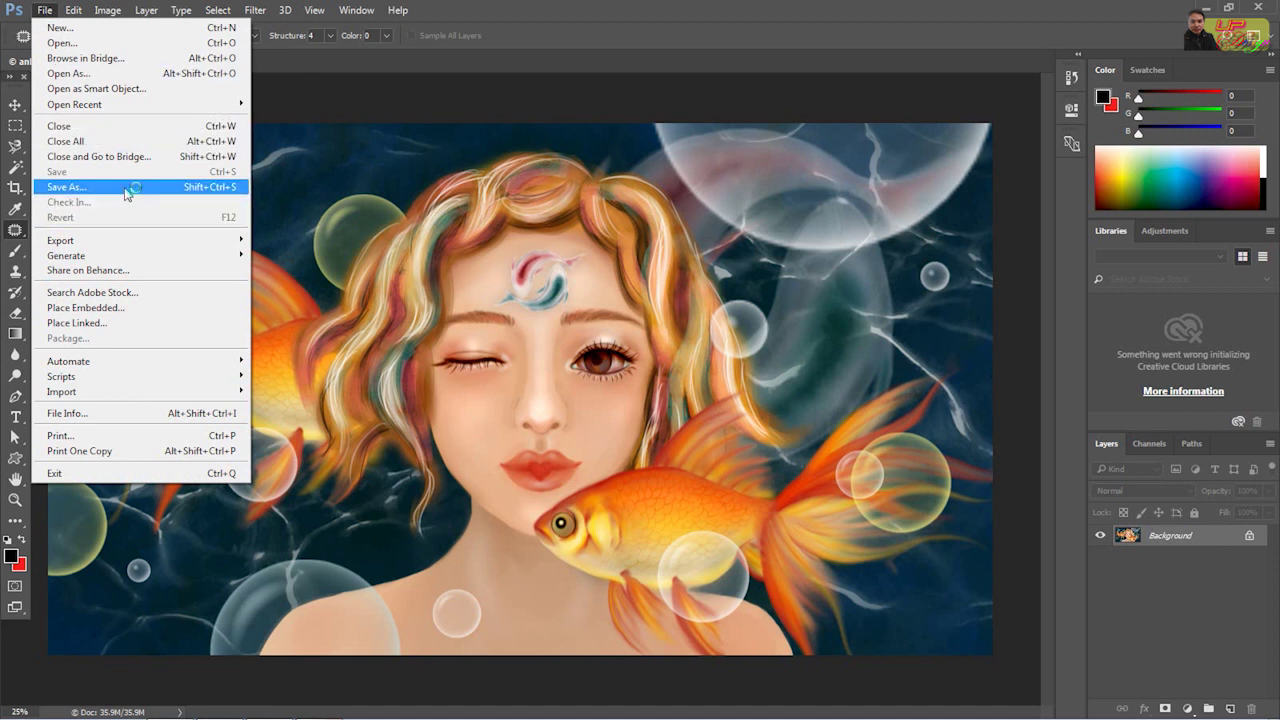
left_click(906, 4)
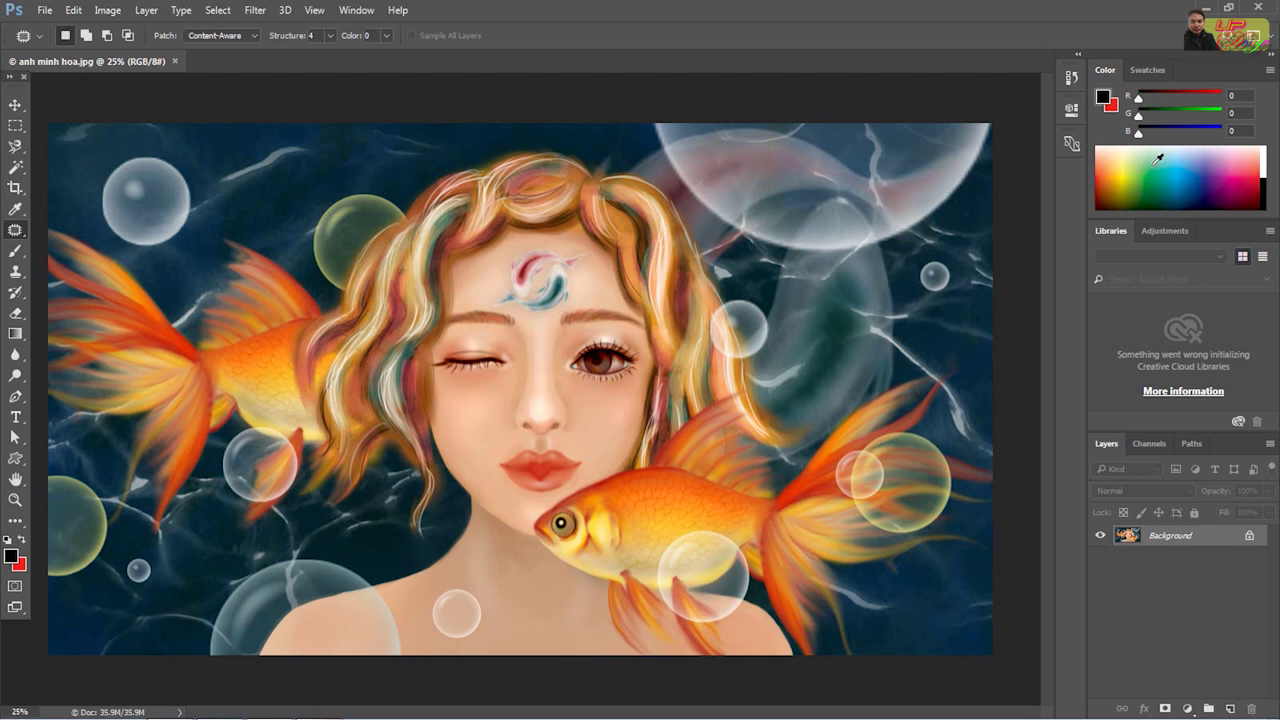
Pick purple then green from the colour spectrum, and make then clear a marquee over the right eye
left_click_drag(1146, 162, 1214, 172)
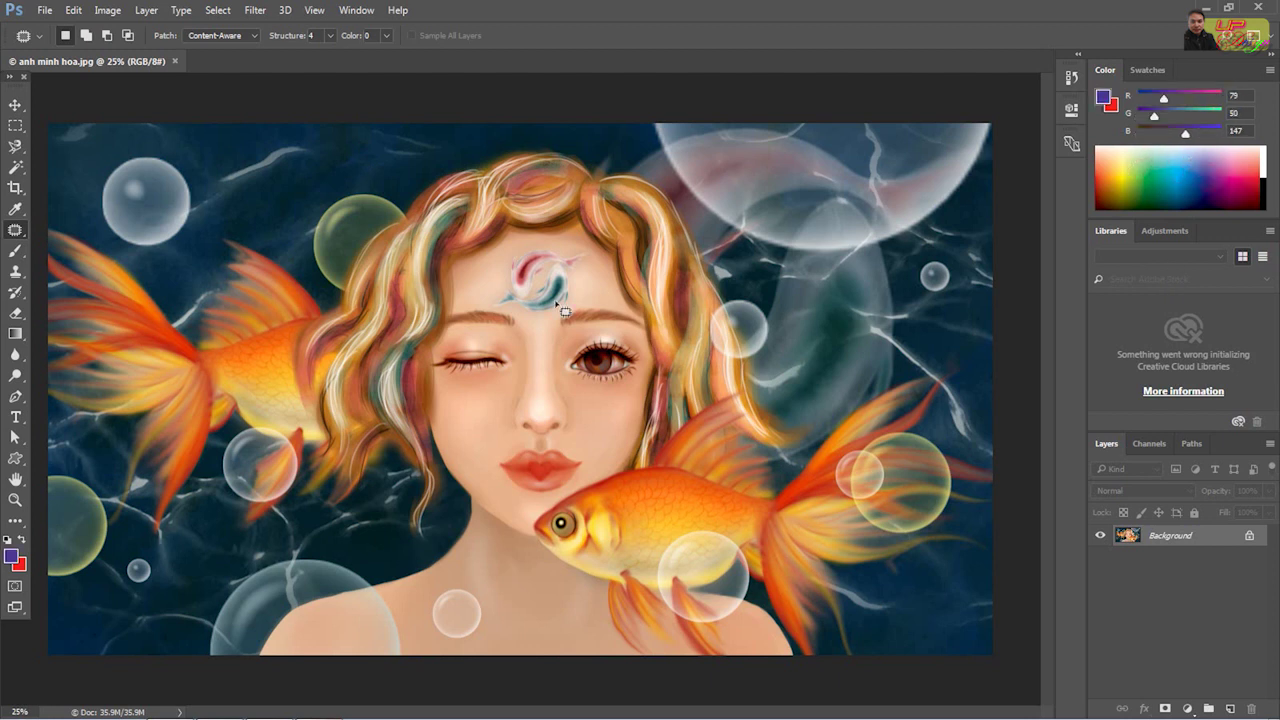
left_click(15, 125)
left_click_drag(540, 225, 786, 413)
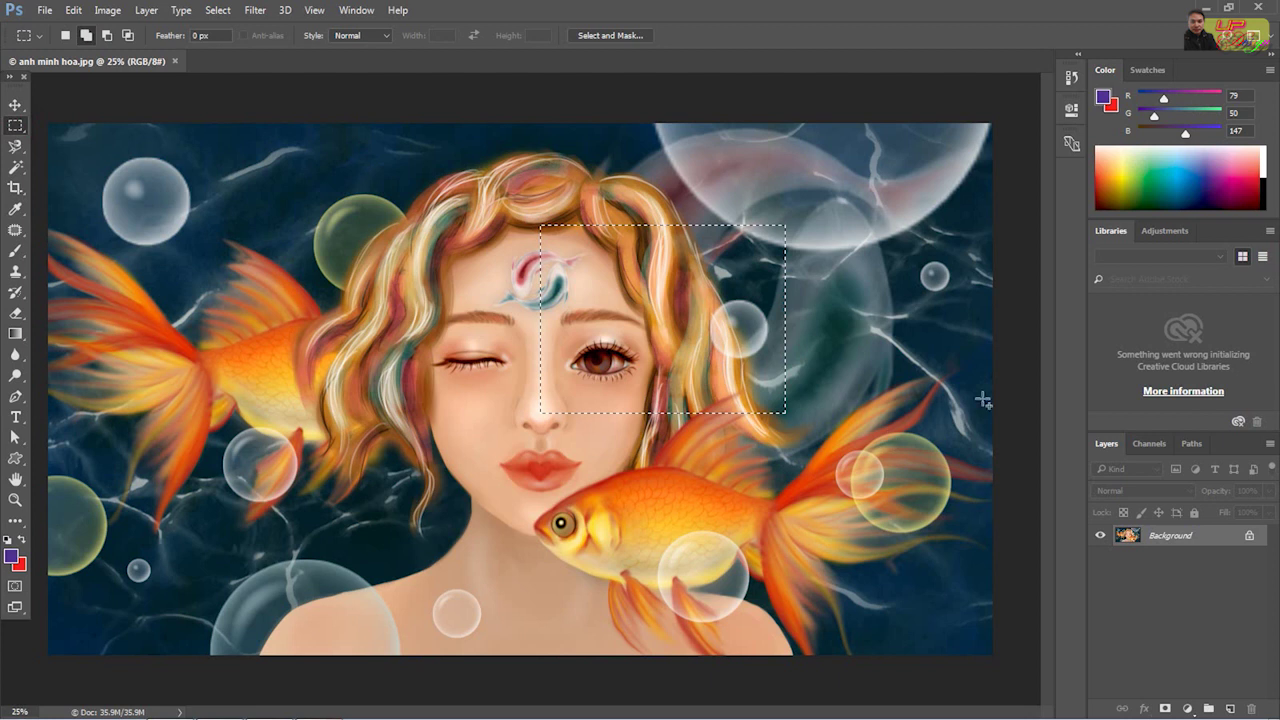
mouse_move(1222, 168)
left_mouse_down()
mouse_move(1166, 175)
mouse_move(1256, 175)
mouse_move(1160, 178)
left_mouse_up()
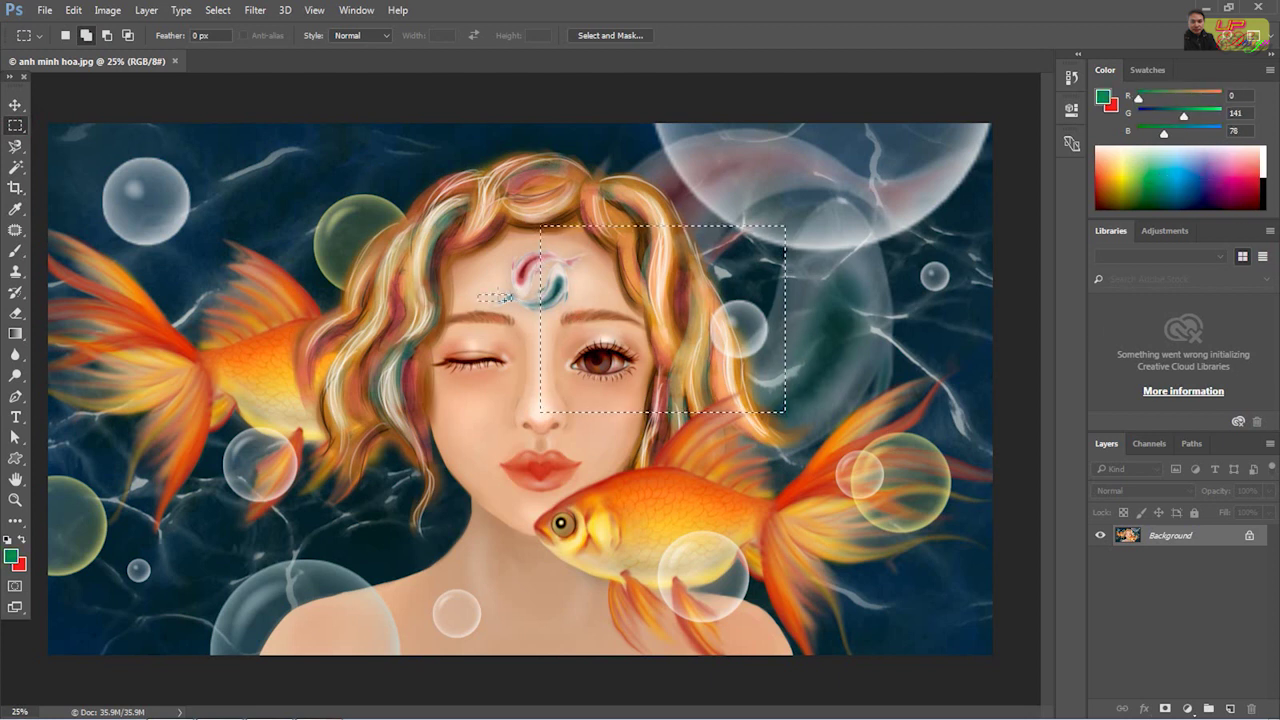
key("ctrl+d")
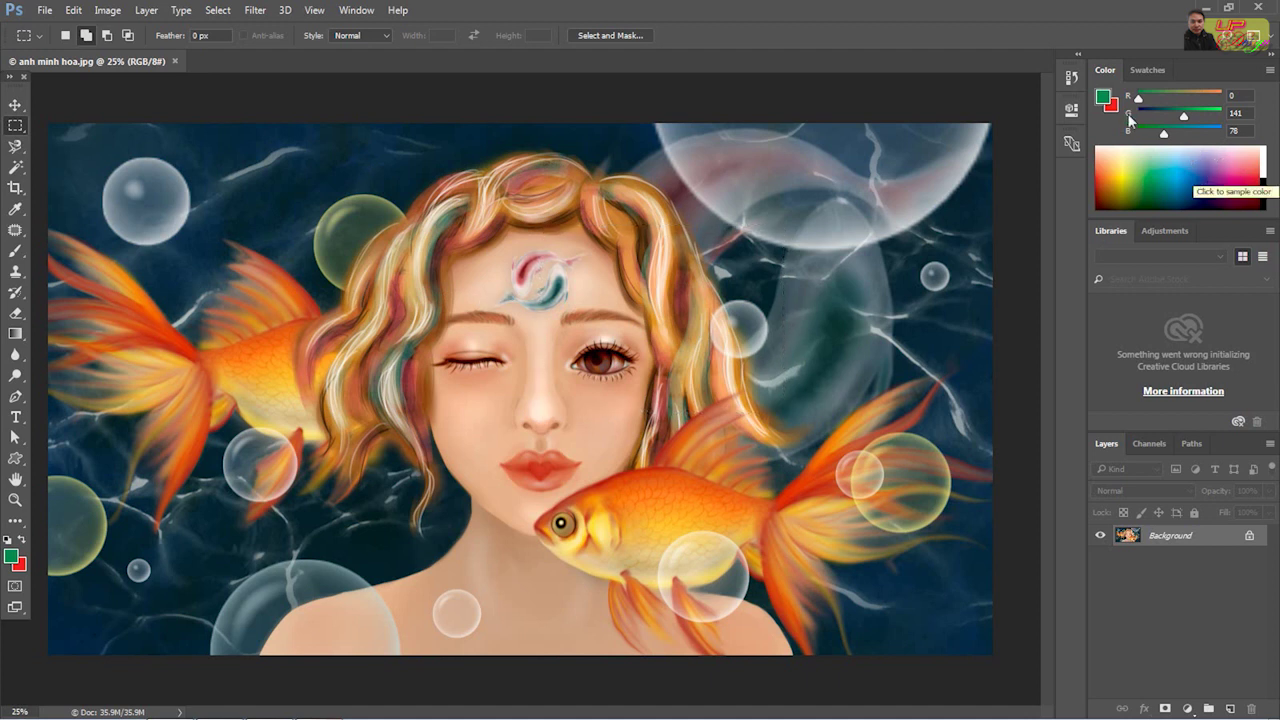
Choose magenta from Swatches, paint a trial brush stroke across the face, and undo it
left_click(1145, 70)
left_click(1166, 112)
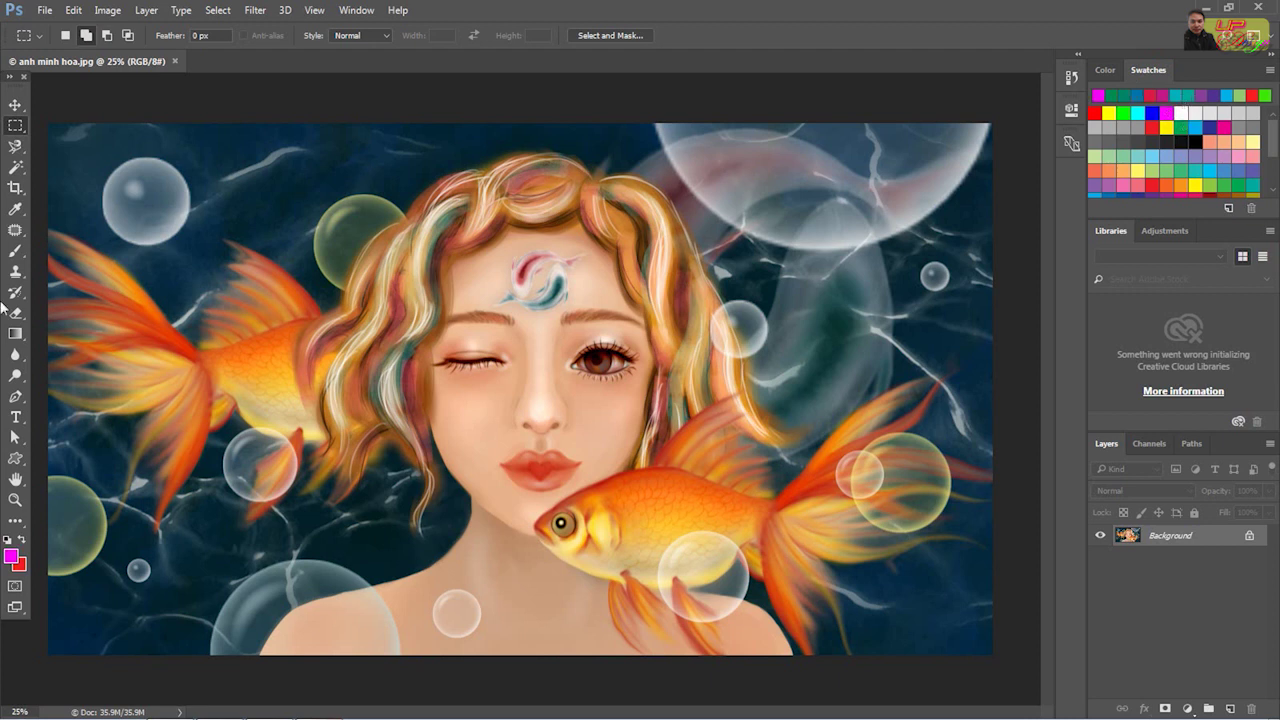
left_click(15, 250)
mouse_move(215, 310)
left_mouse_down()
mouse_move(655, 385)
mouse_move(710, 437)
left_mouse_up()
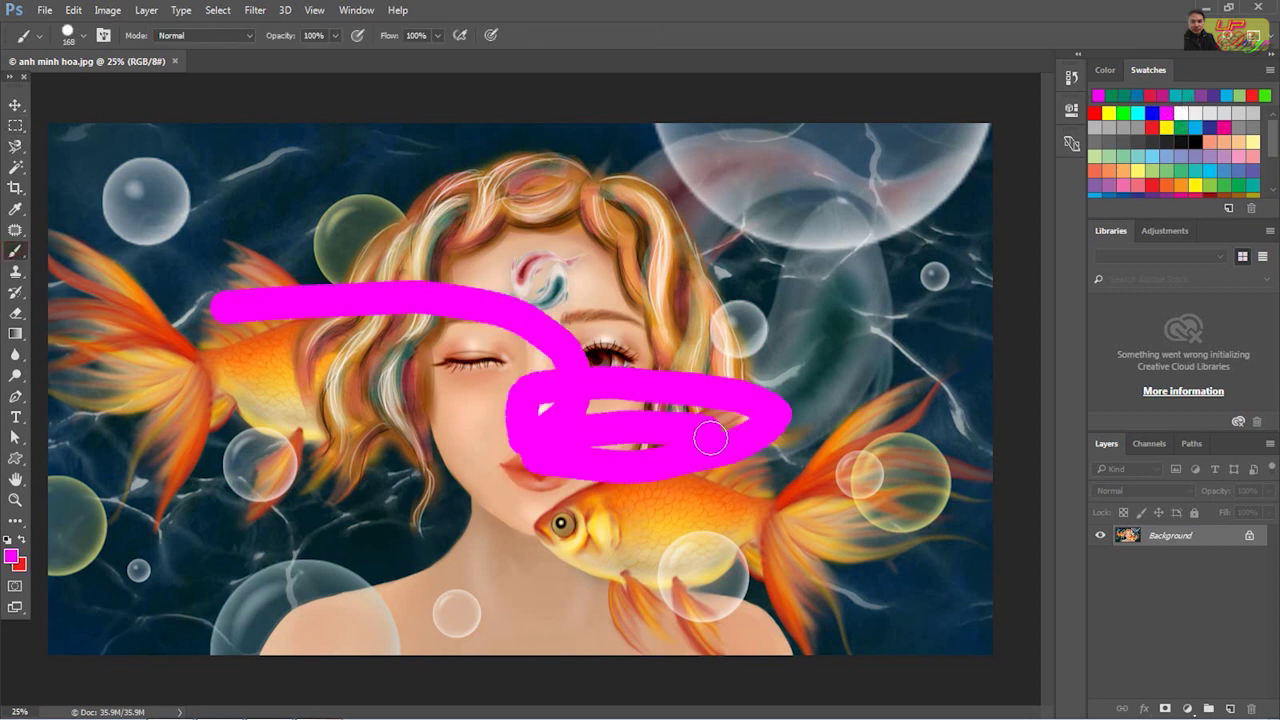
key("ctrl+z")
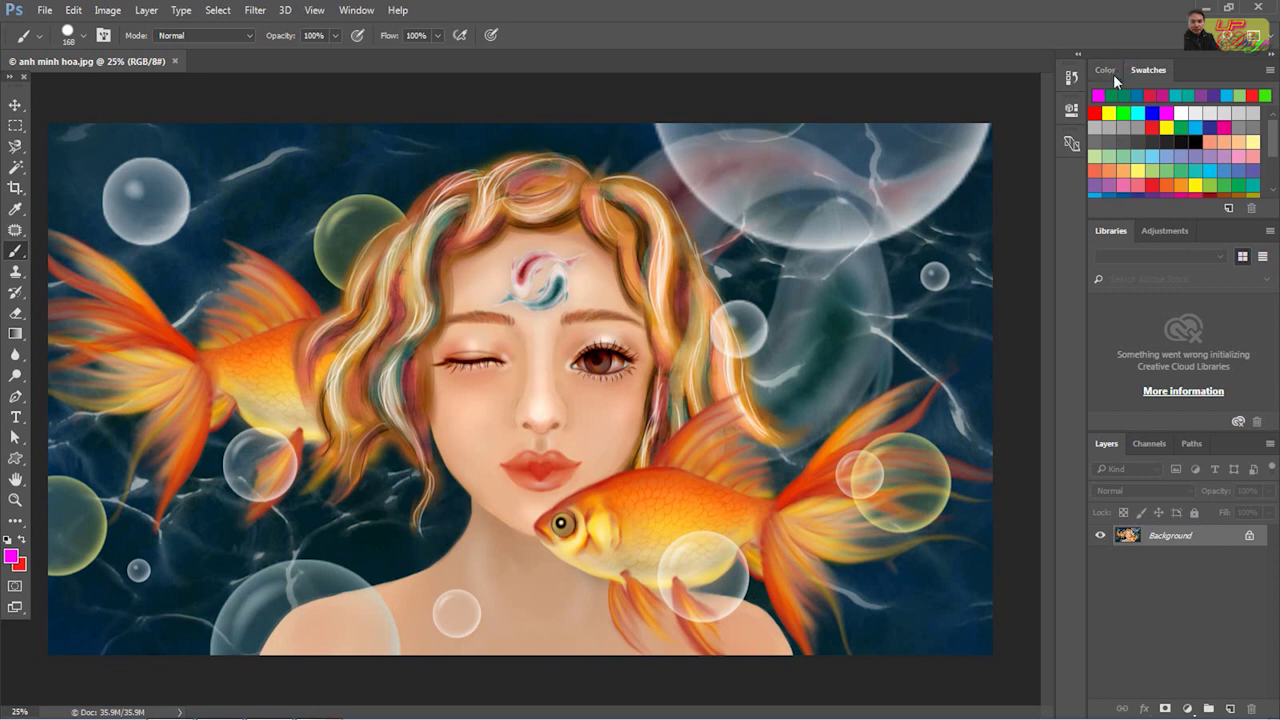
View the Channels tab, return to Layers, and open then close the Properties panel
left_click(1163, 445)
left_click(1106, 445)
left_click(362, 11)
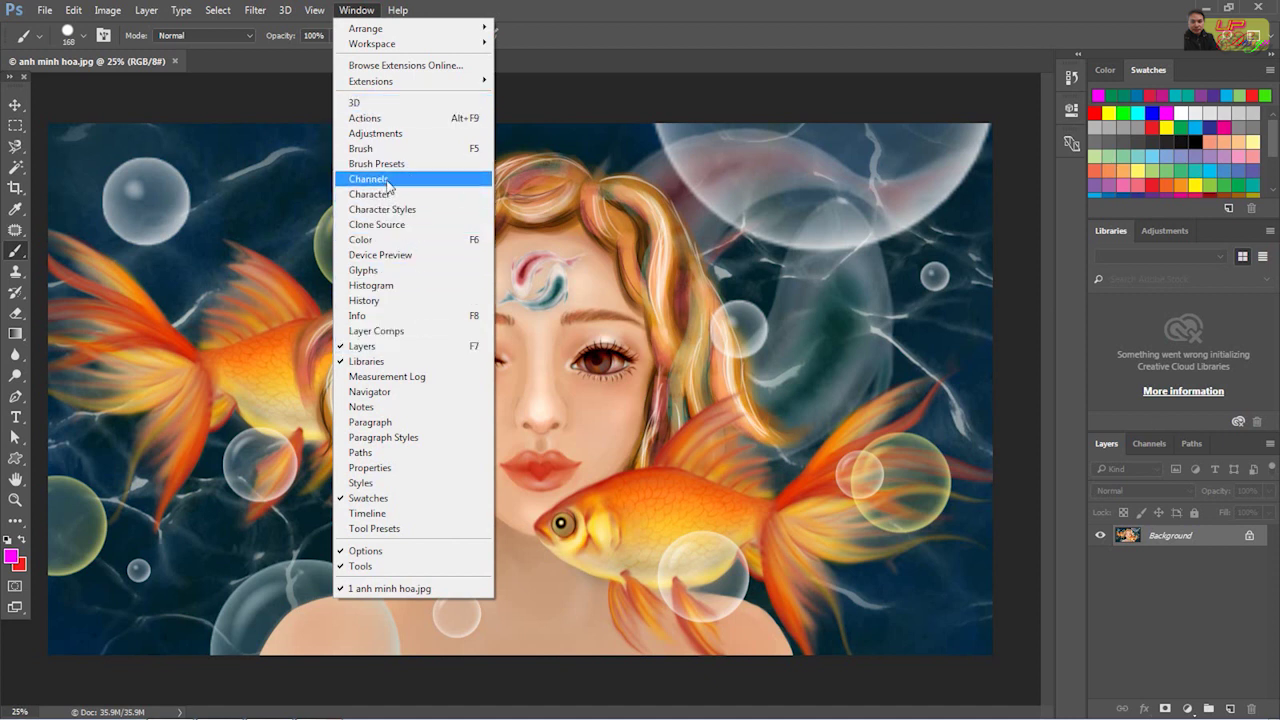
left_click(395, 468)
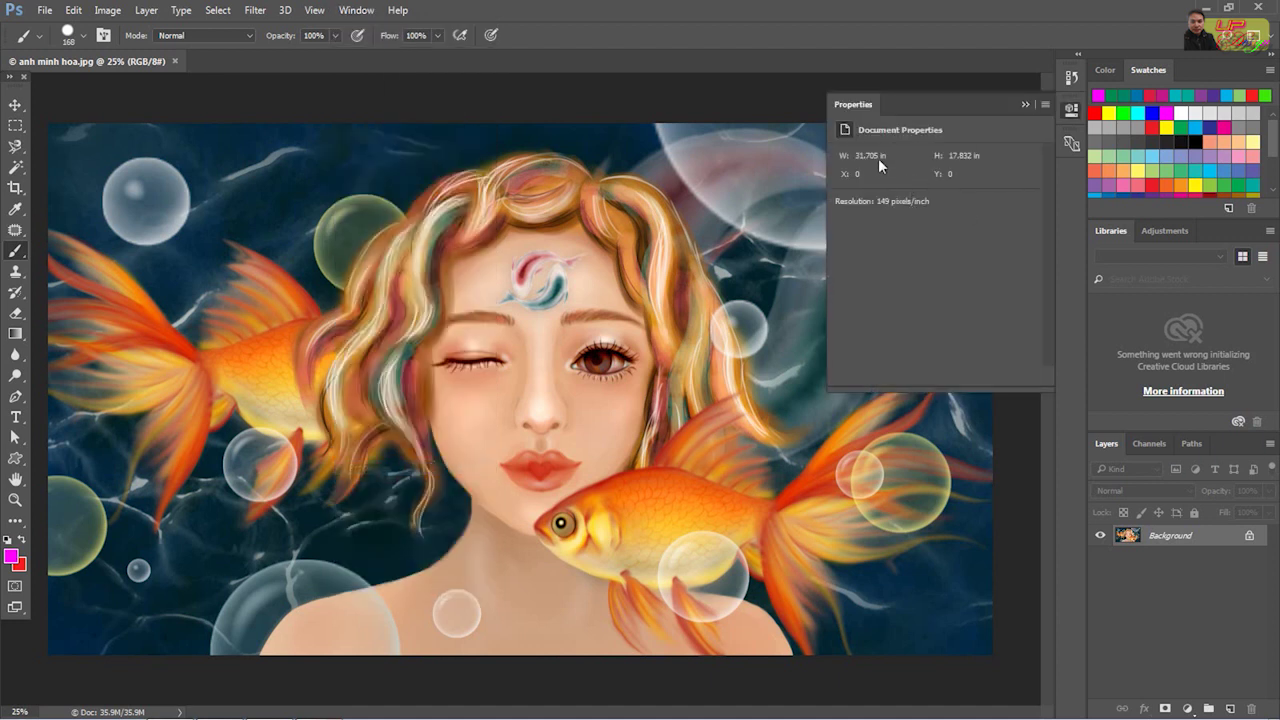
left_click(1026, 104)
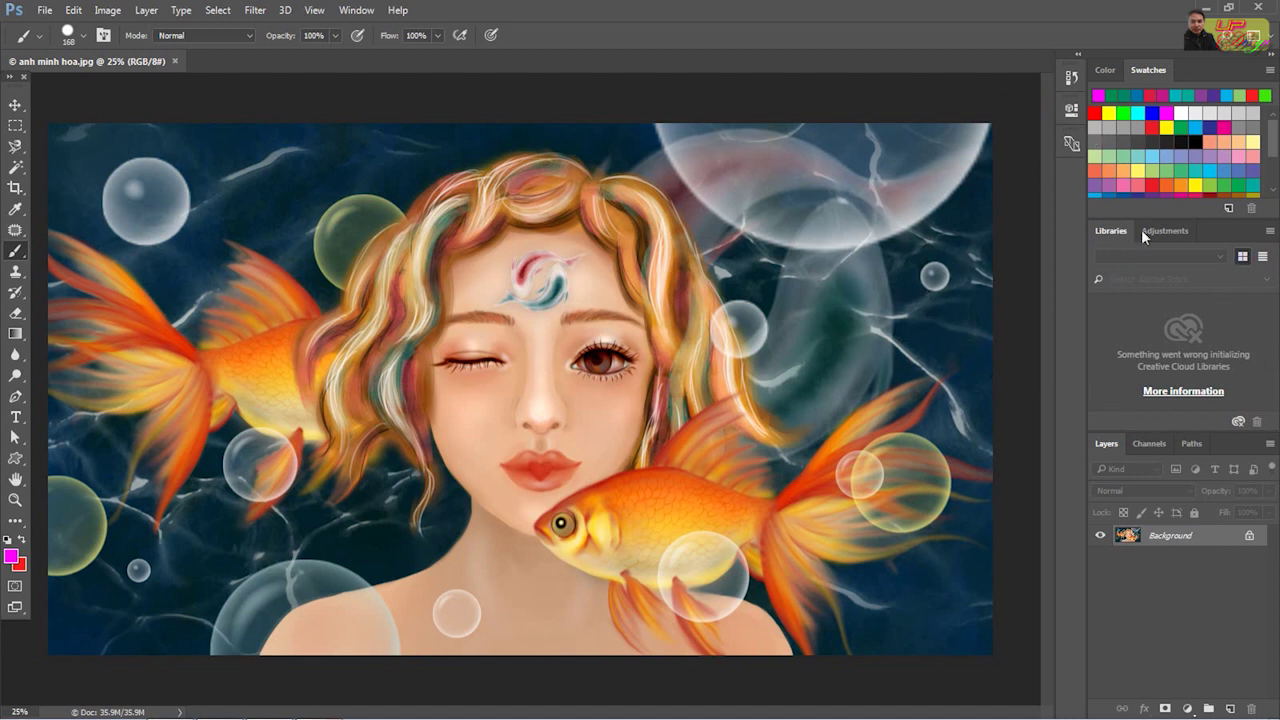
Open and close the Swatches options, then tear off and close the swatches, libraries and layers panel group
left_click(1270, 70)
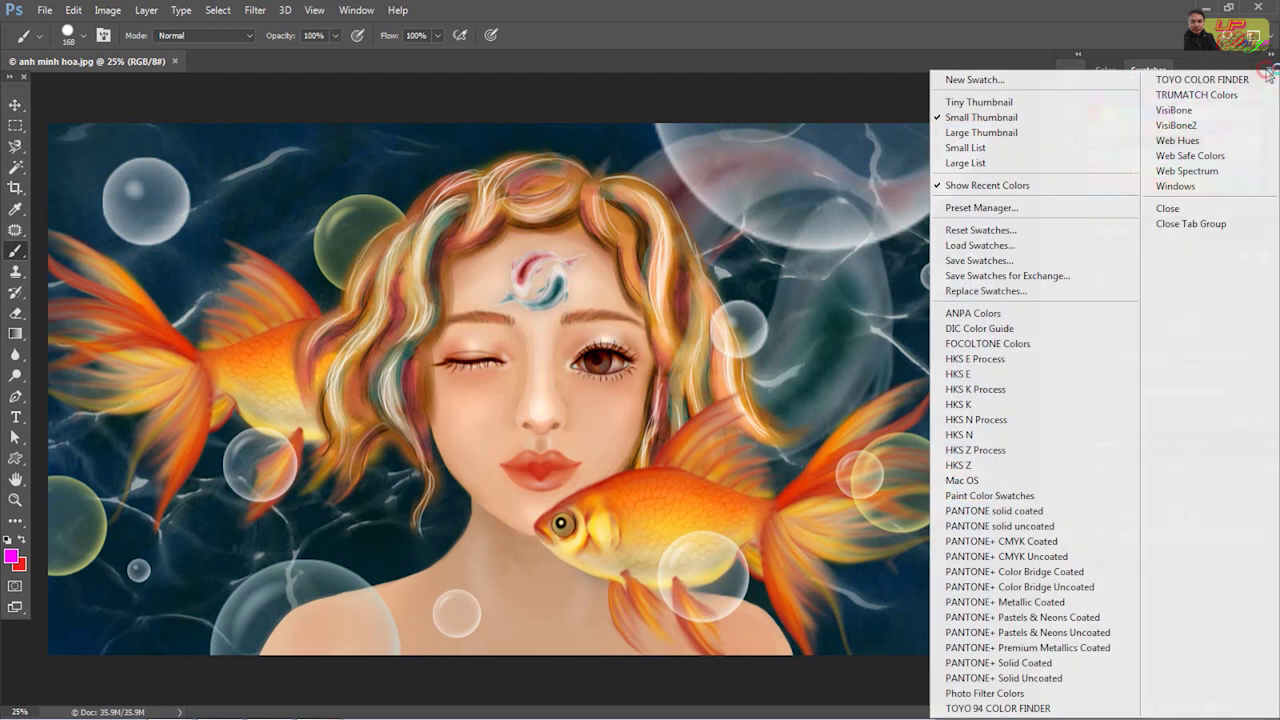
left_click(1166, 53)
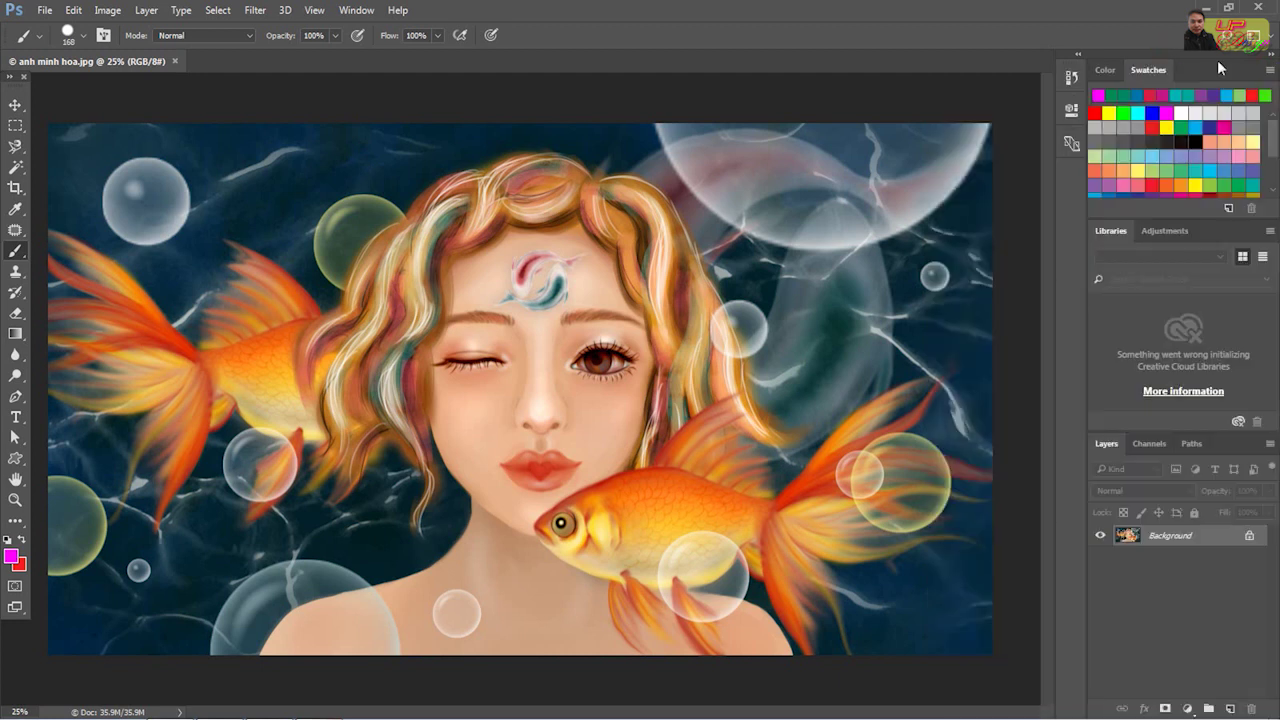
left_click_drag(1220, 56, 1095, 125)
left_click(1088, 118)
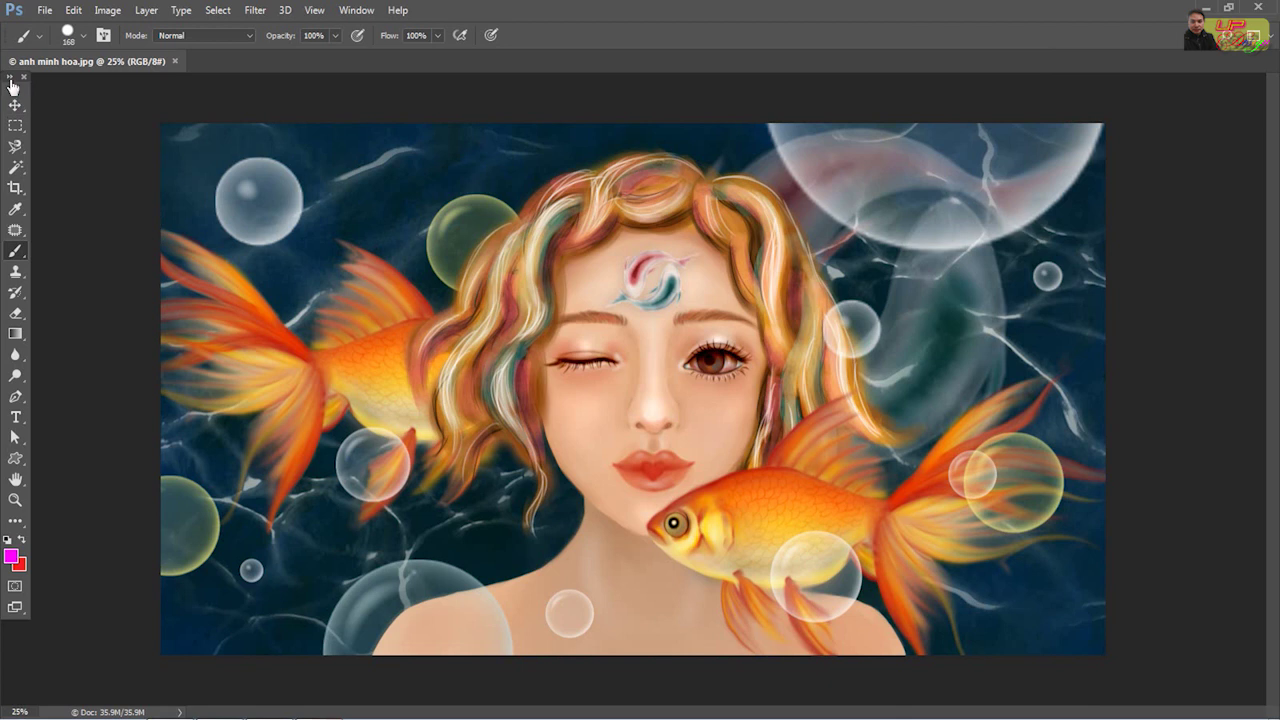
Detach the tools into a floating palette beside the image and toggle its one/two-column layout
mouse_move(15, 80)
left_mouse_down()
mouse_move(108, 113)
mouse_move(128, 138)
left_mouse_up()
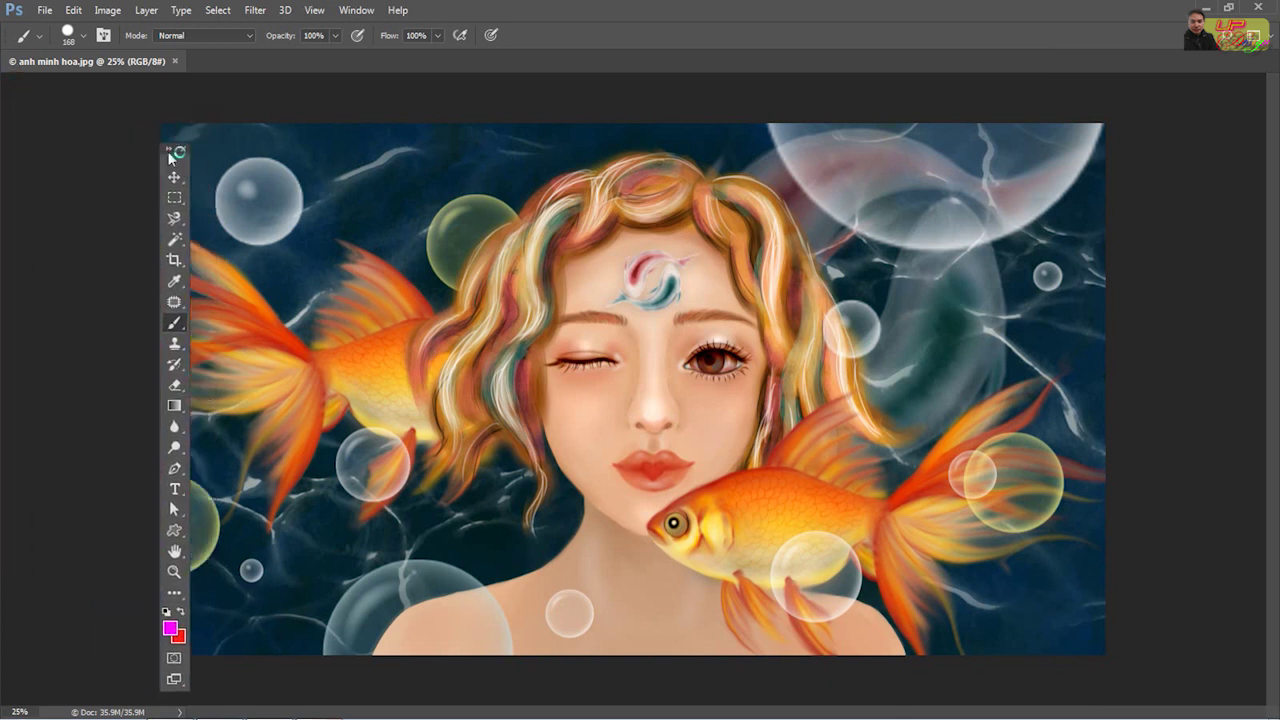
left_click_drag(128, 138, 222, 134)
left_click(220, 130)
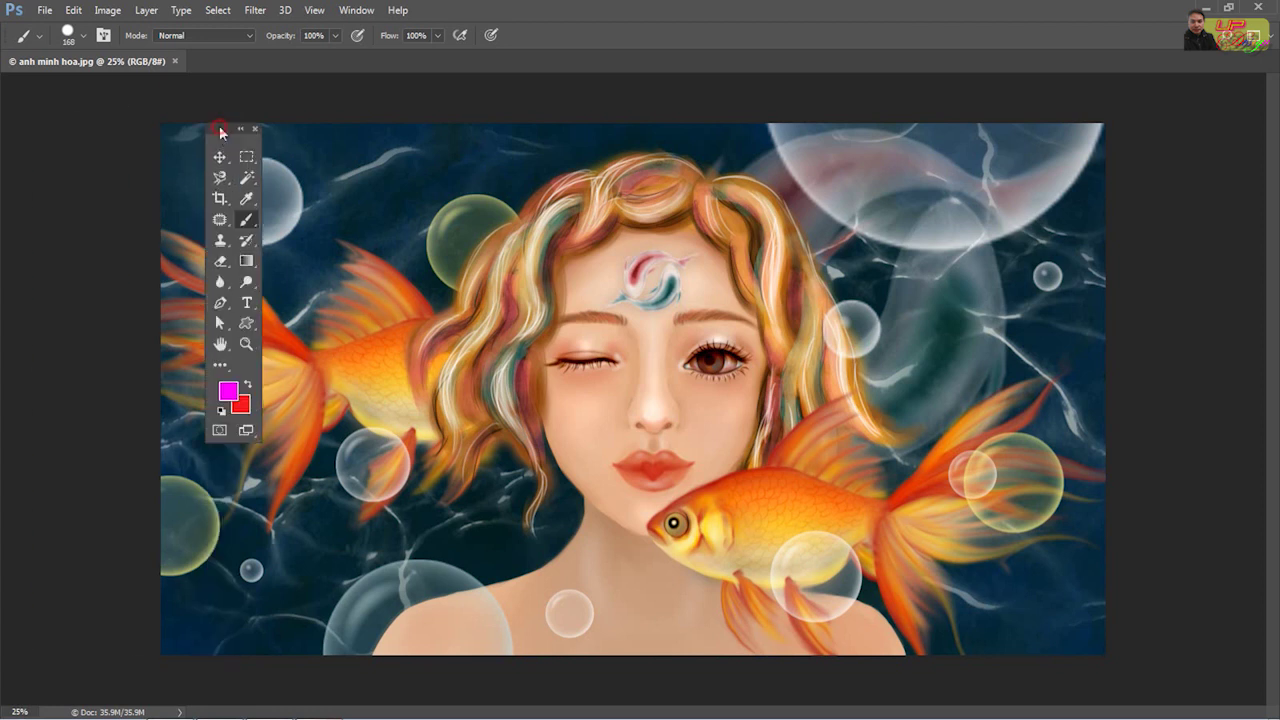
left_click(220, 130)
left_click(226, 128)
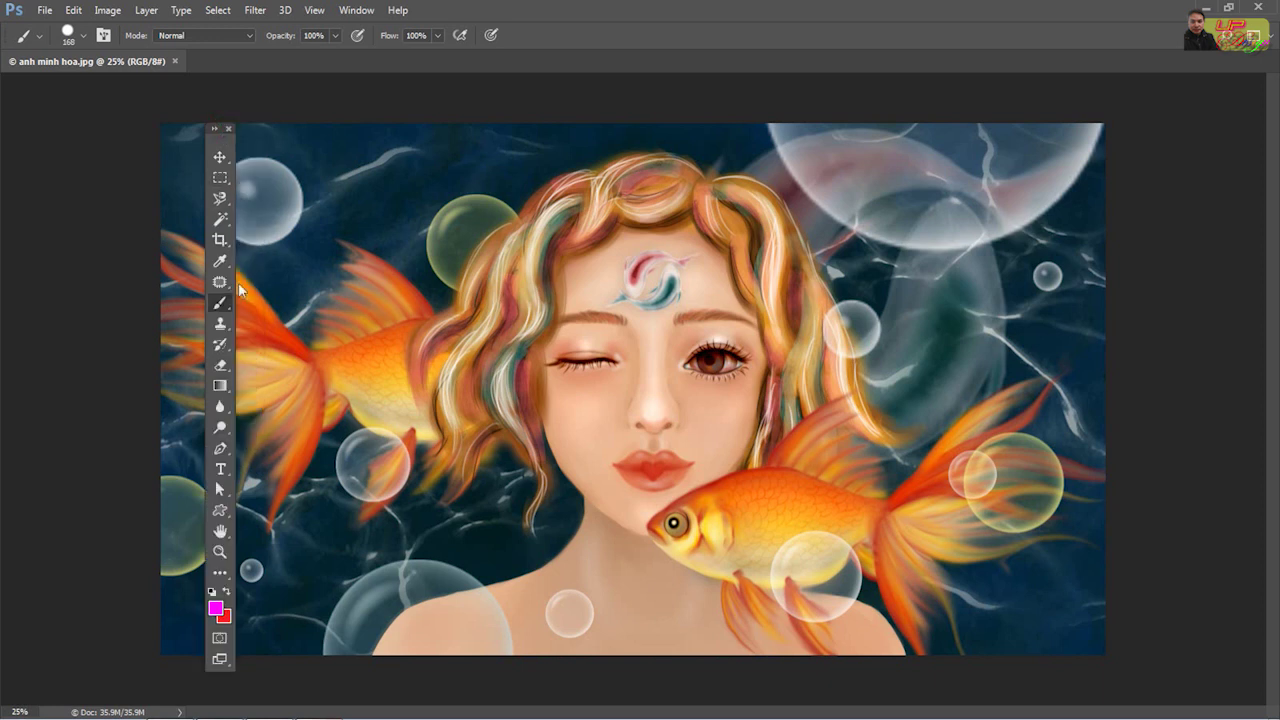
left_click(213, 130)
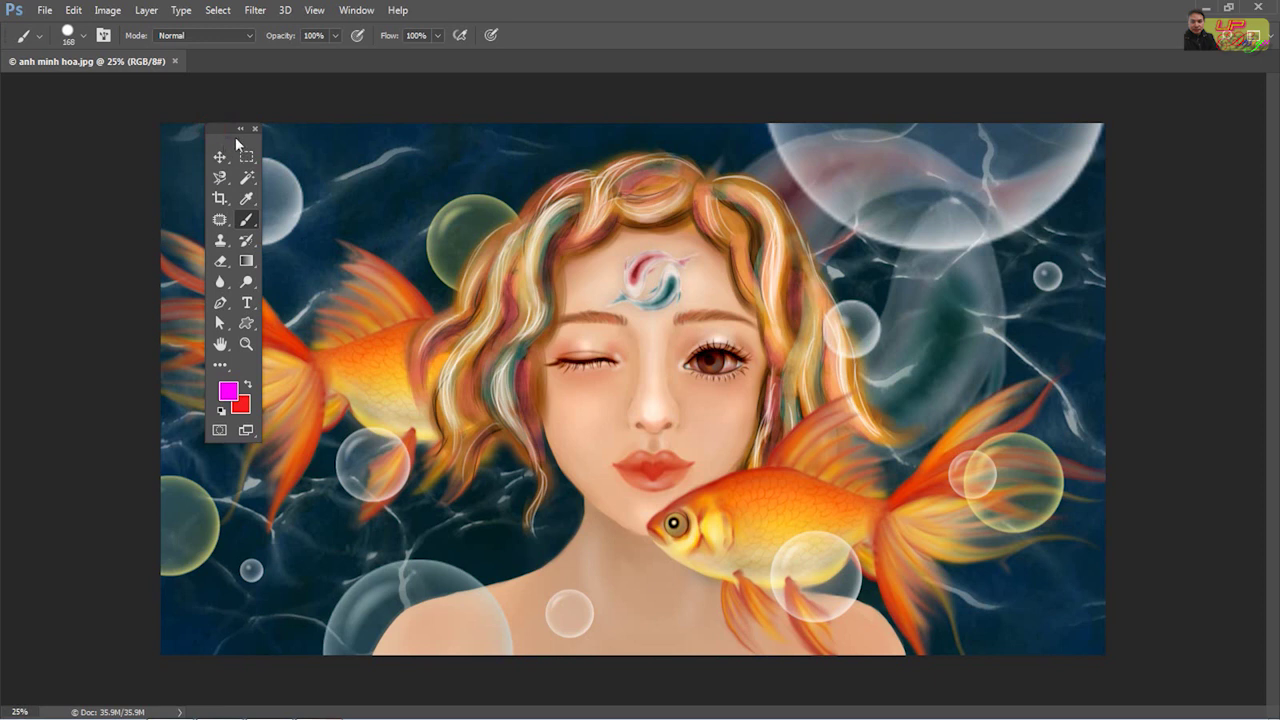
Move the tool palette over the image's right side, close it, and show the Window menu's workspaces
left_click_drag(234, 136, 921, 112)
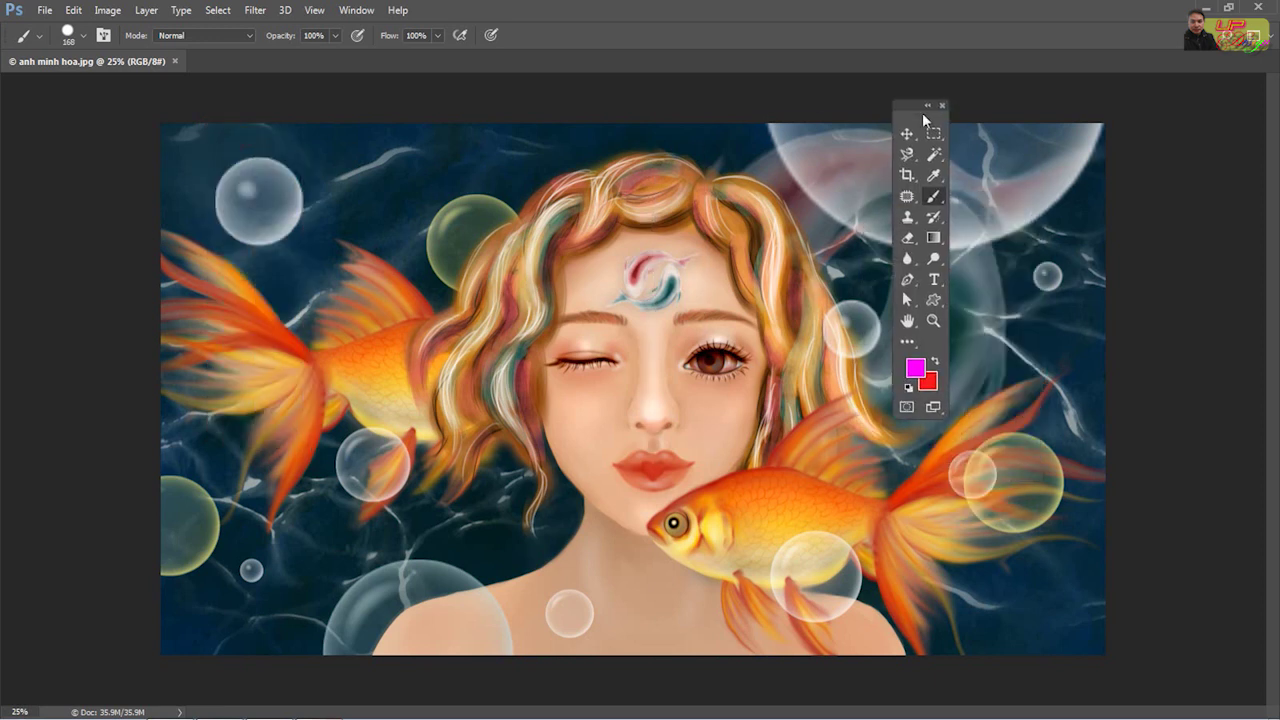
left_click(942, 104)
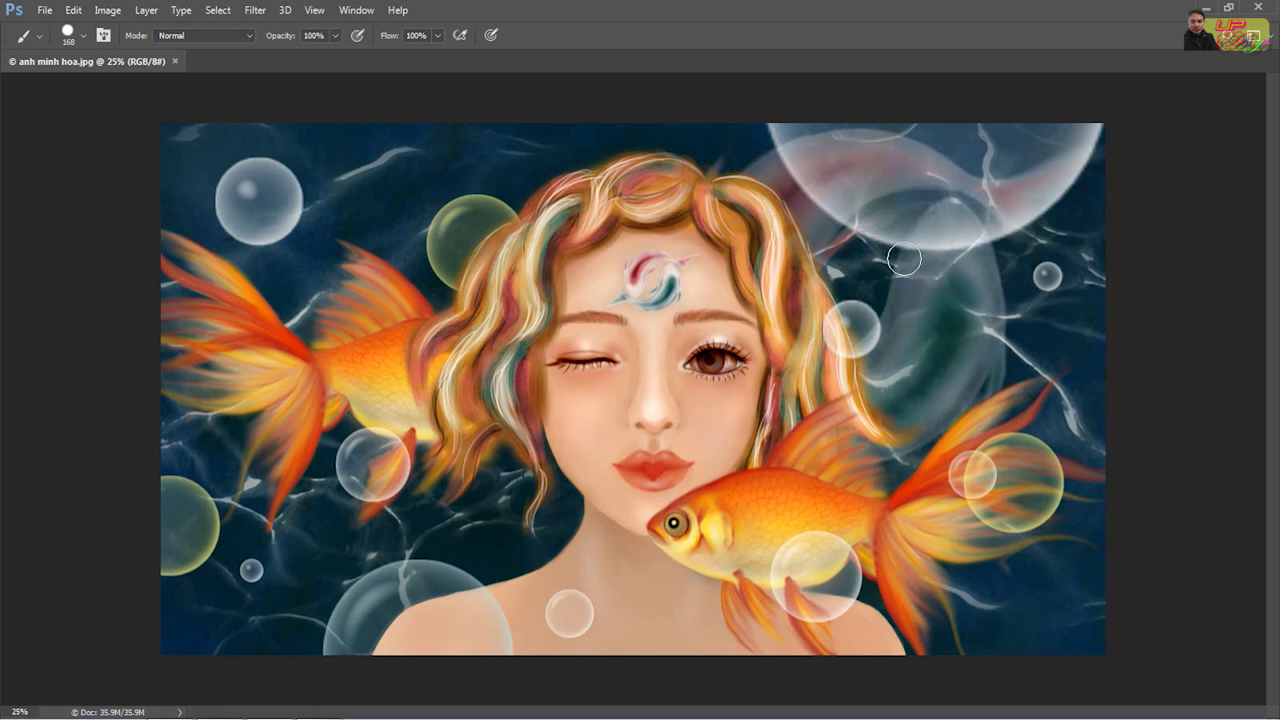
left_click(356, 10)
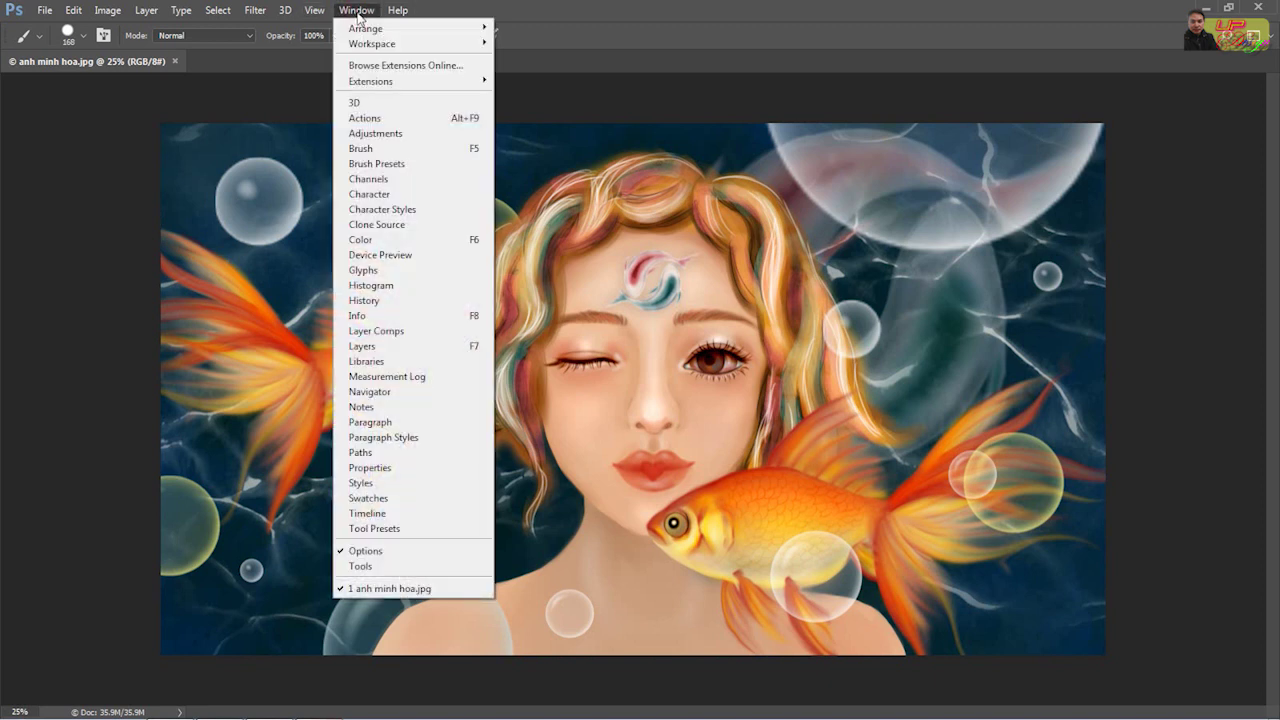
mouse_move(372, 43)
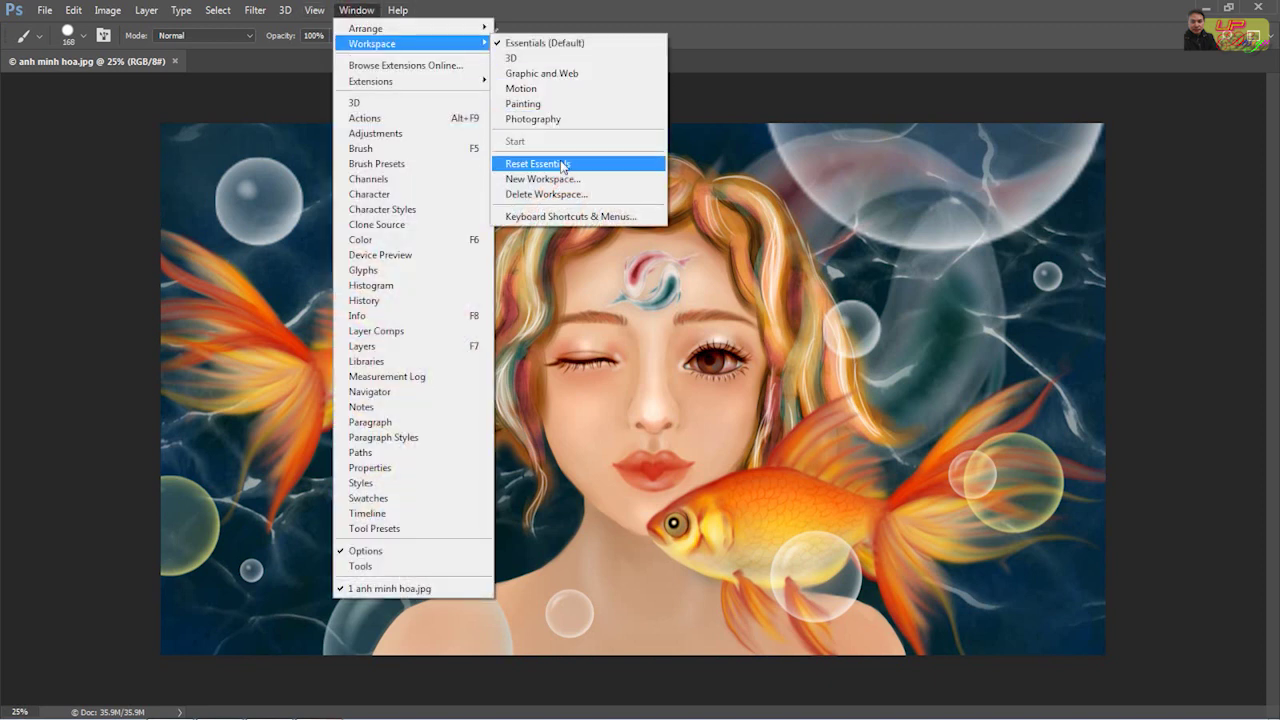
Reset the workspace to Essentials and switch to the Move tool
left_click(563, 164)
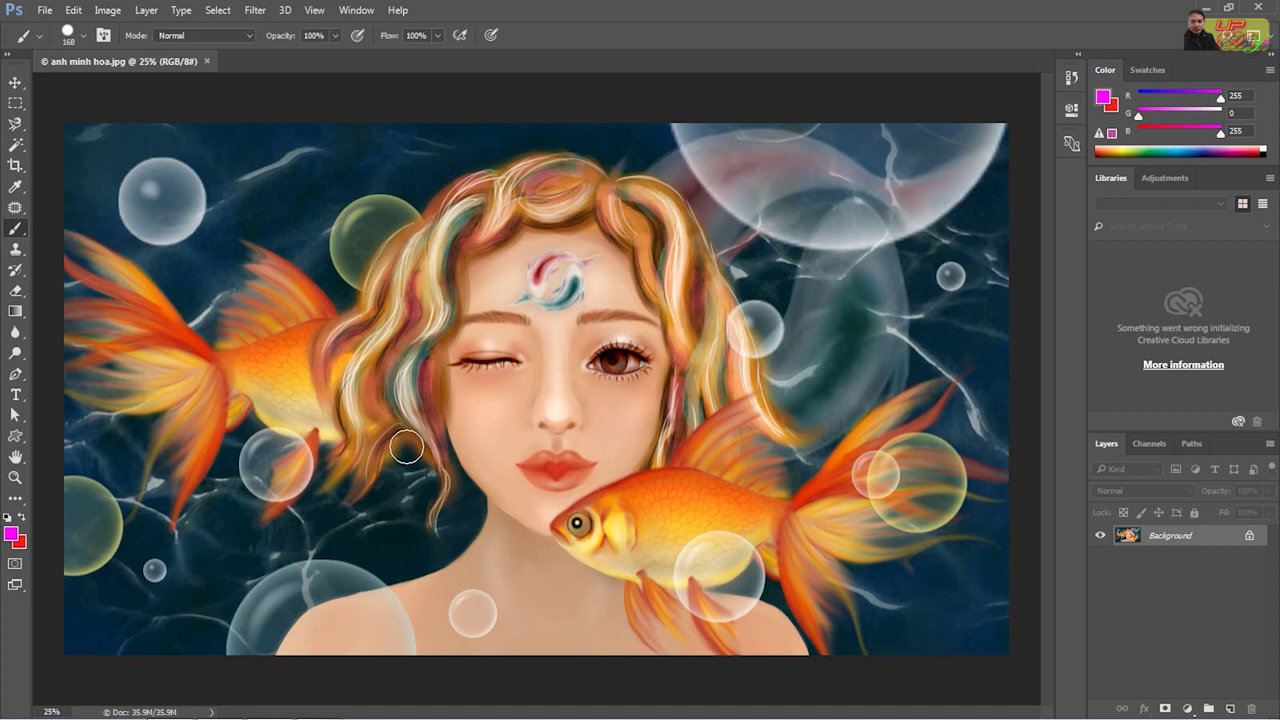
key("v")
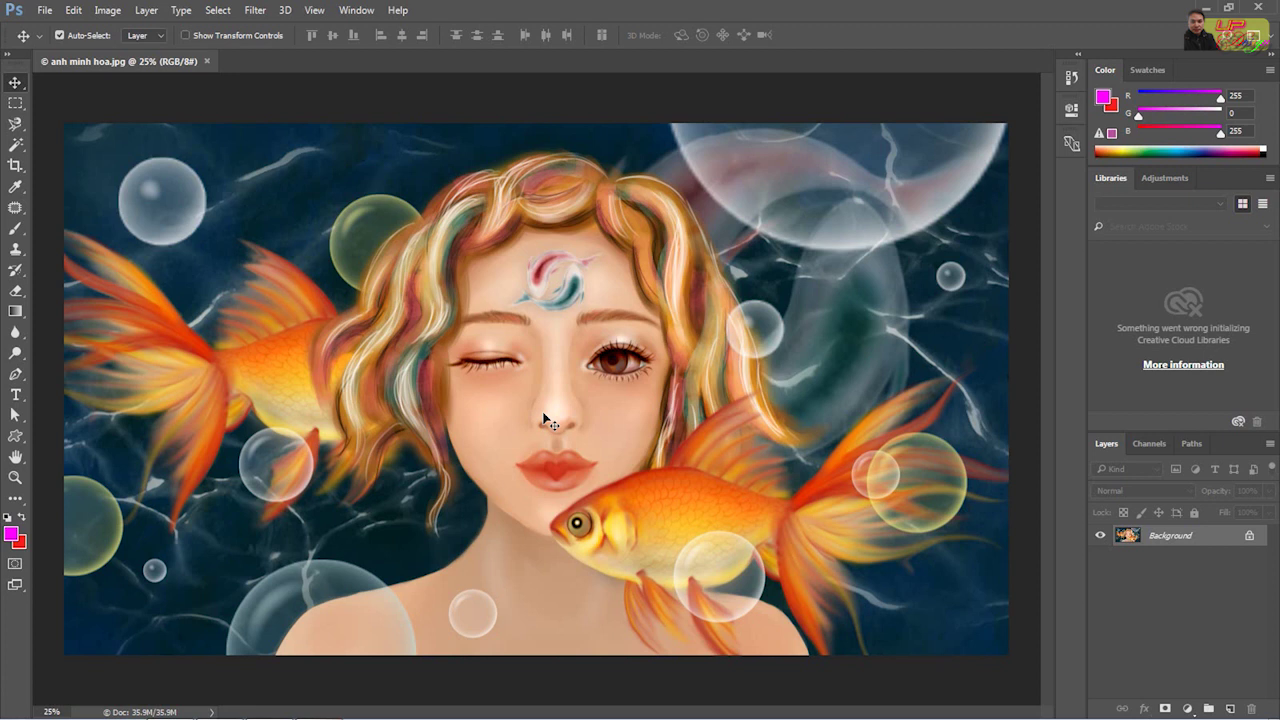
Zoom in and out on the right eye with the Zoom tool, toggling Zoom In/Zoom Out
left_click(22, 481)
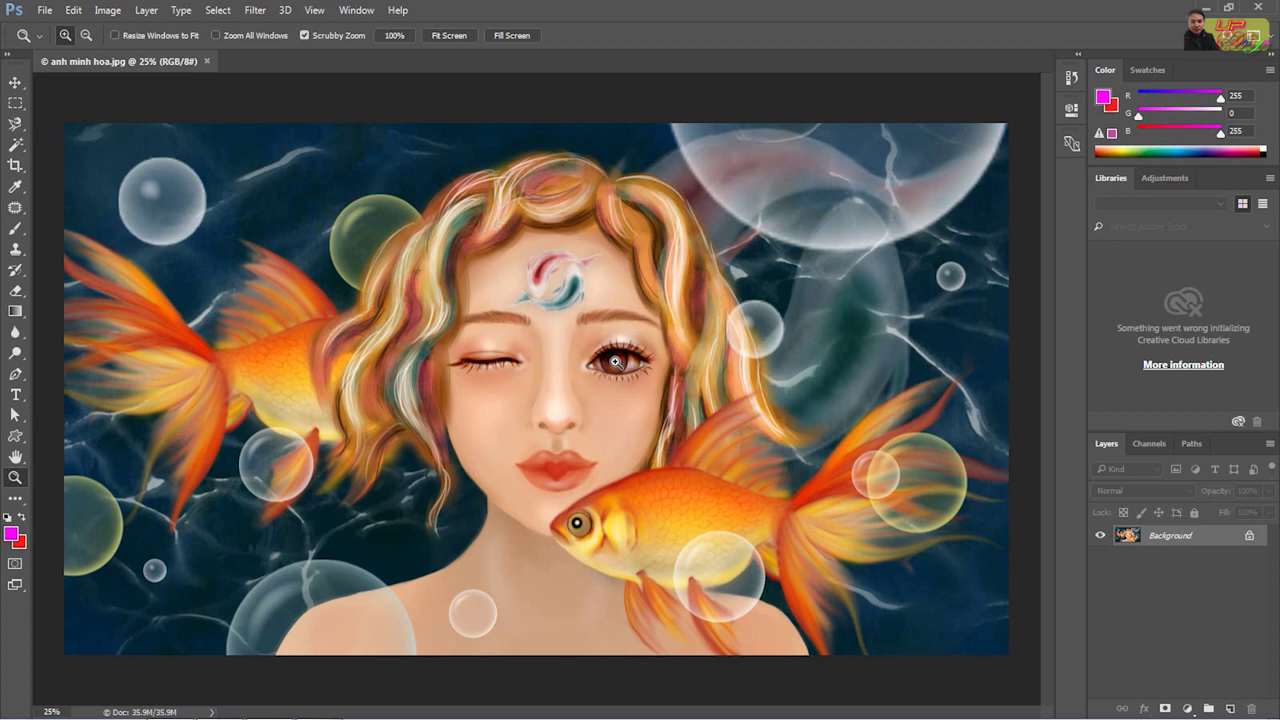
left_click_drag(615, 362, 615, 362)
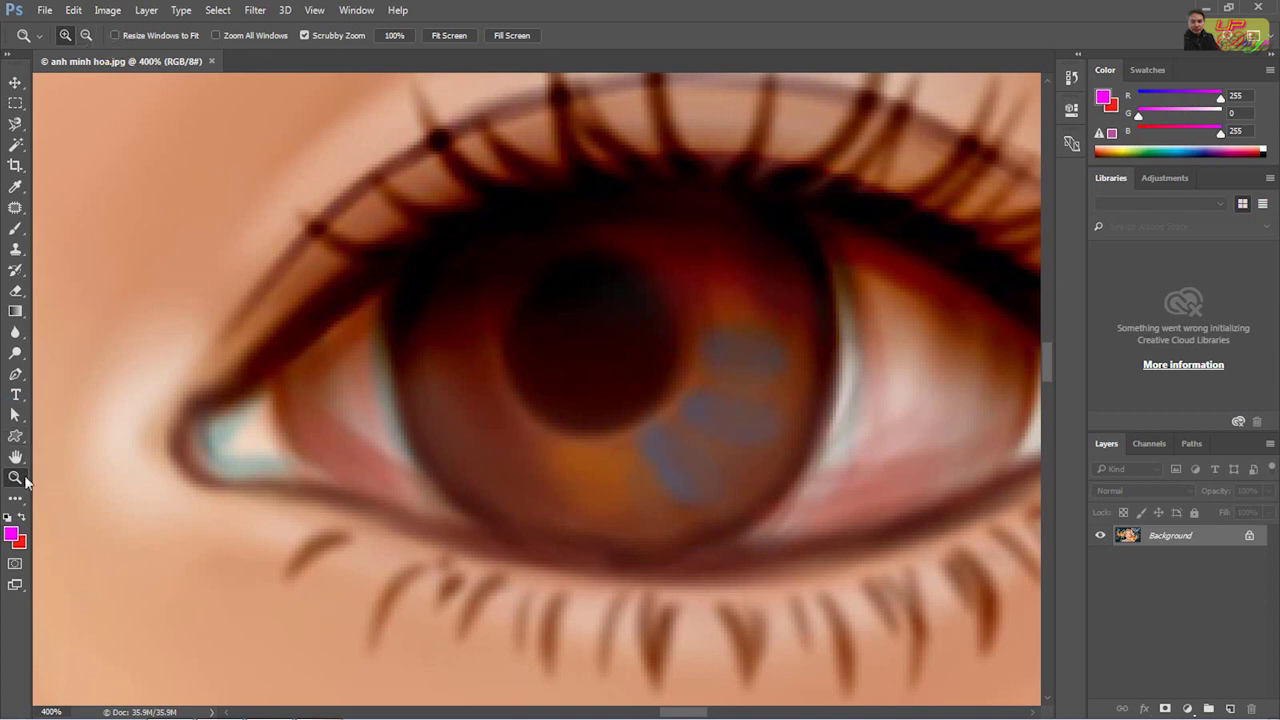
left_click(86, 35)
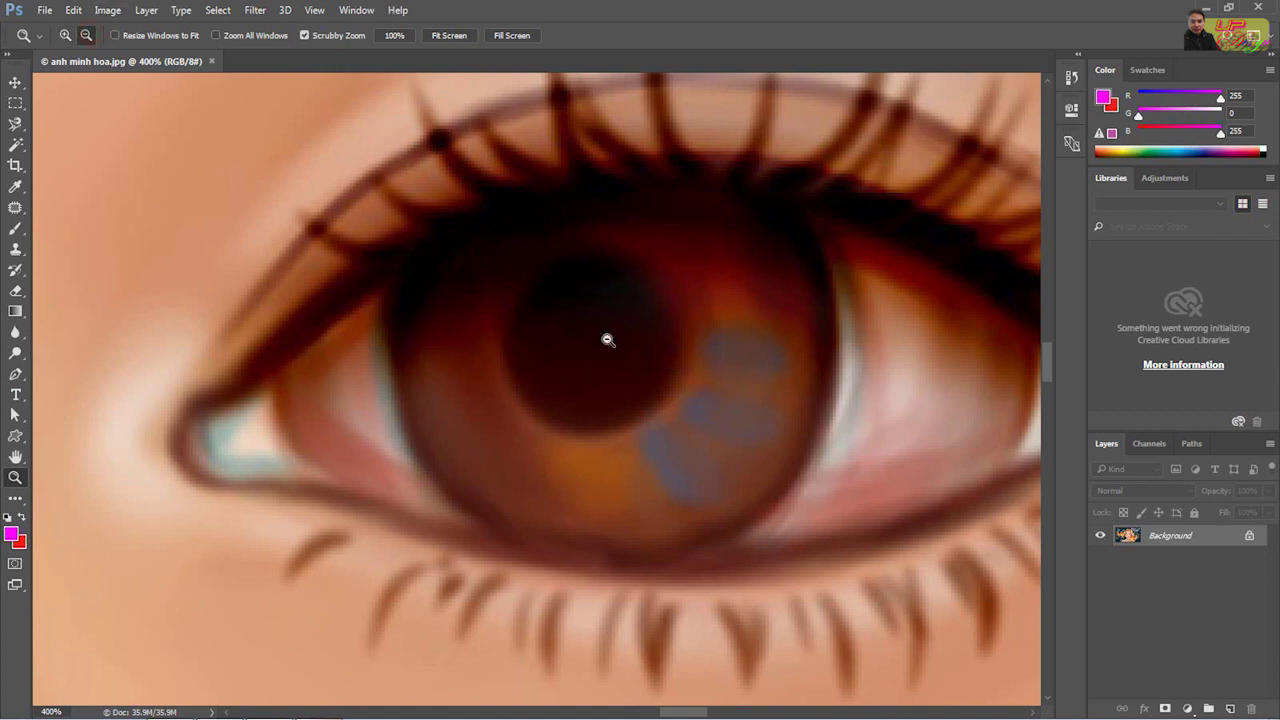
left_click(607, 338)
left_click(614, 309)
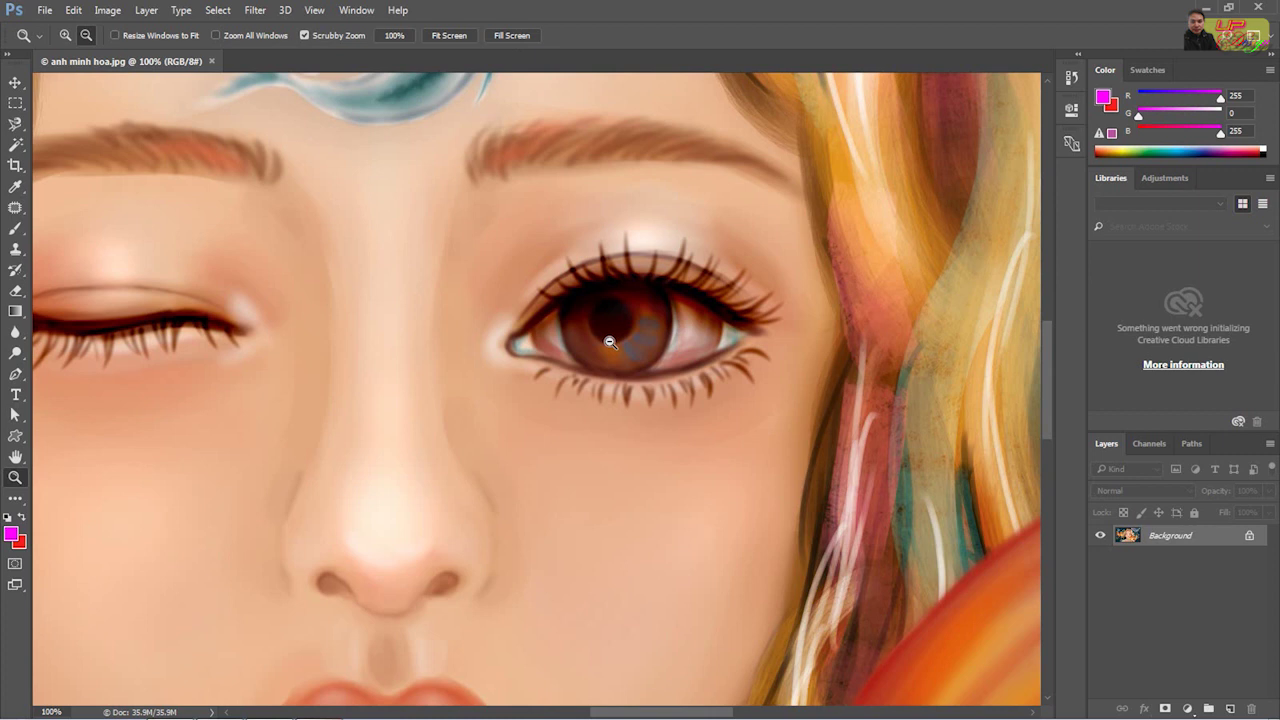
left_click(65, 35)
left_click(690, 343)
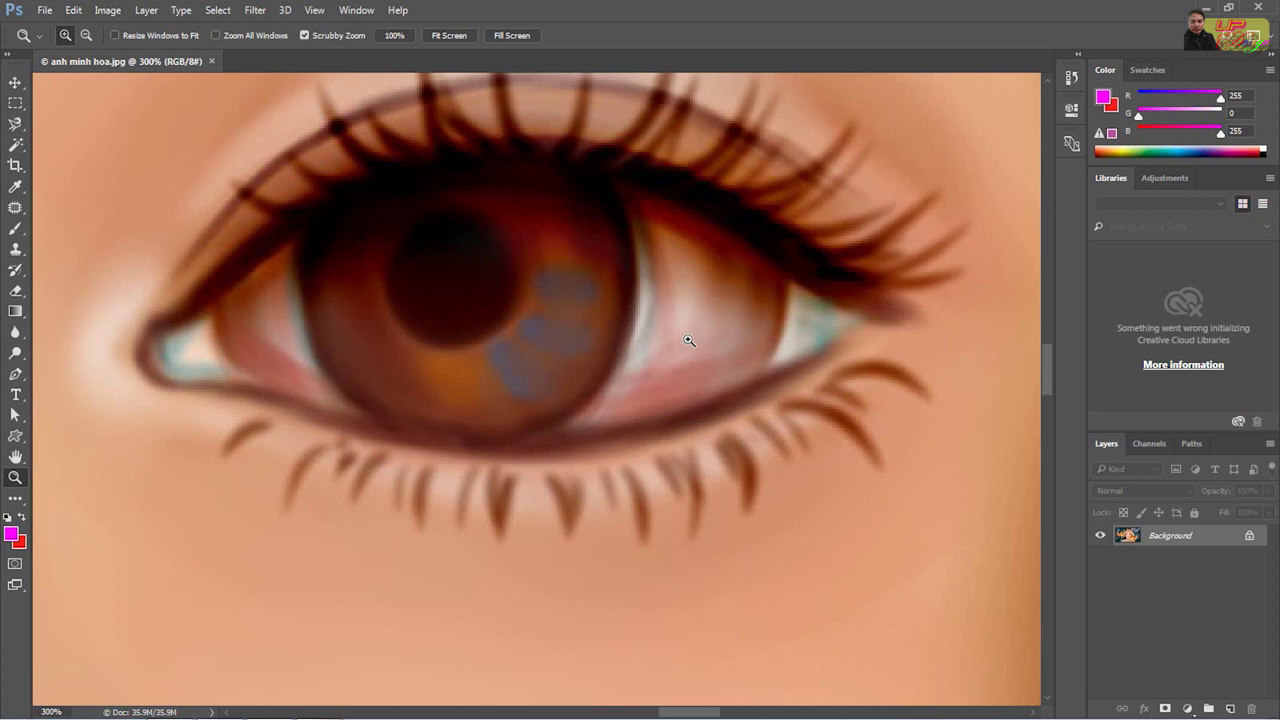
left_click(733, 302, "alt")
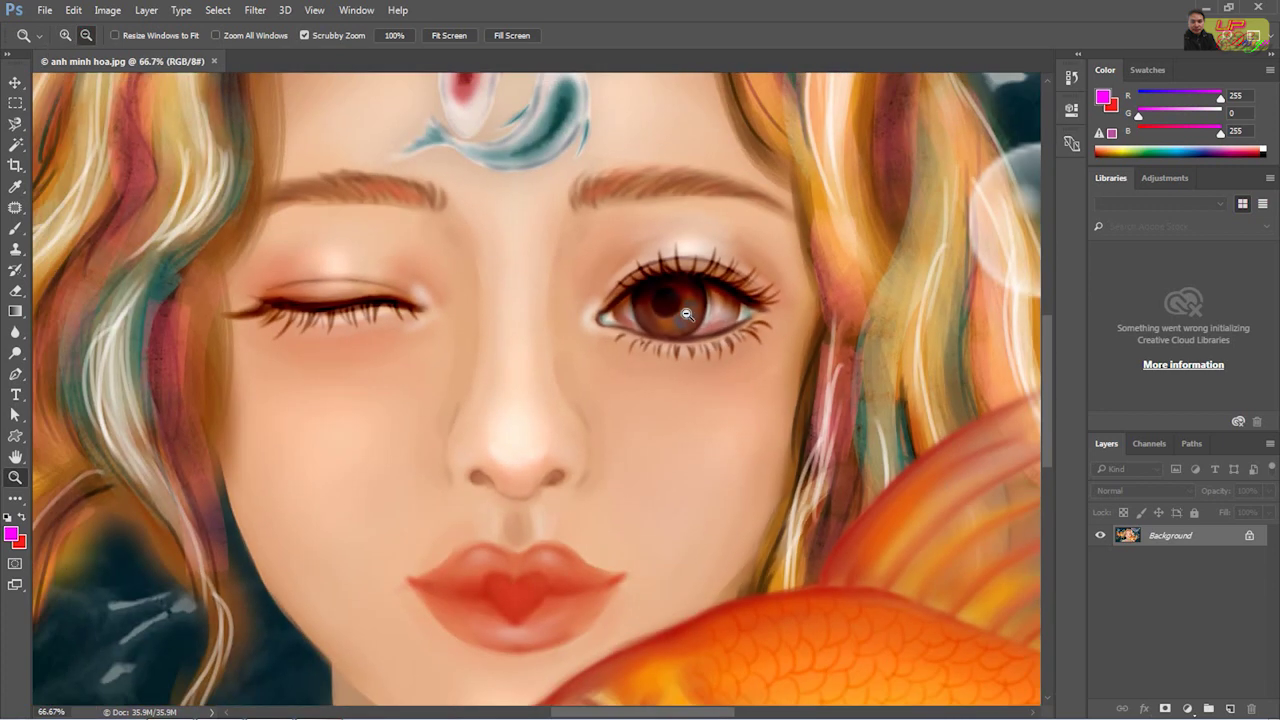
left_click(686, 315, "alt")
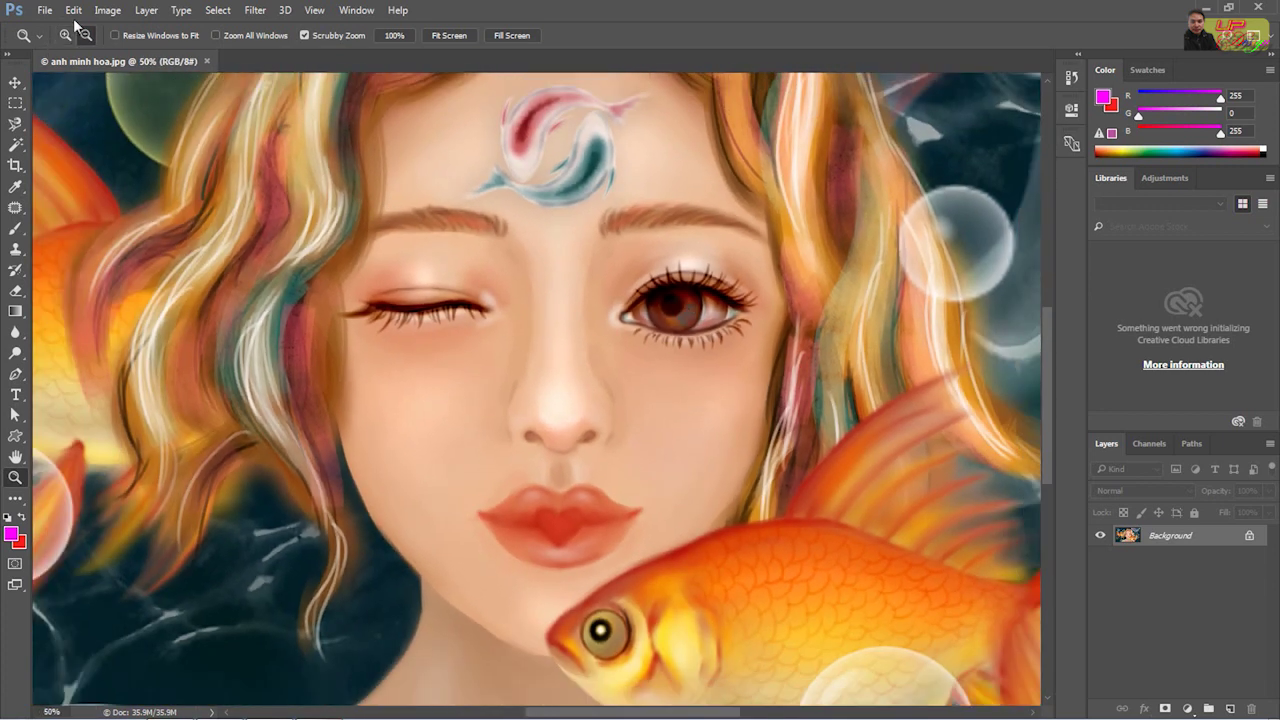
left_click(661, 294)
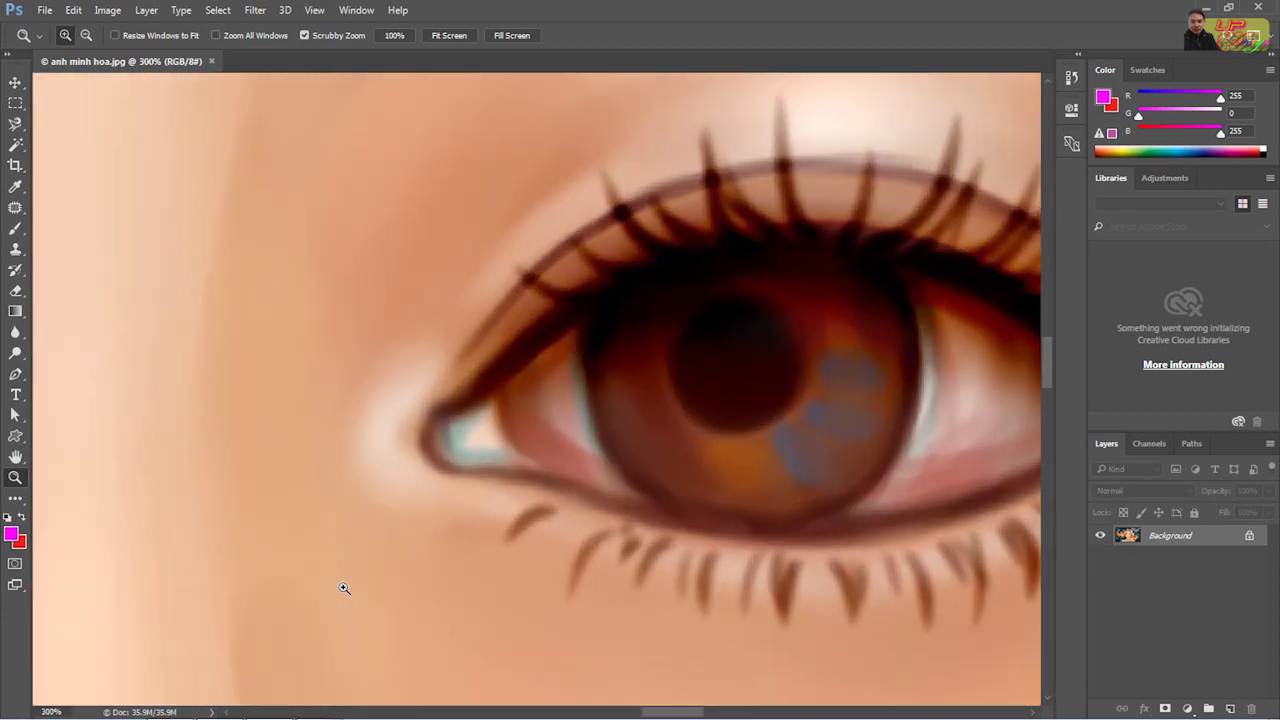
Pan down to the lips with the Hand tool, then zoom out to the whole portrait
left_click(22, 460)
mouse_move(446, 551)
left_mouse_down()
mouse_move(591, 598)
mouse_move(660, 317)
mouse_move(637, 203)
mouse_move(529, 123)
left_mouse_up()
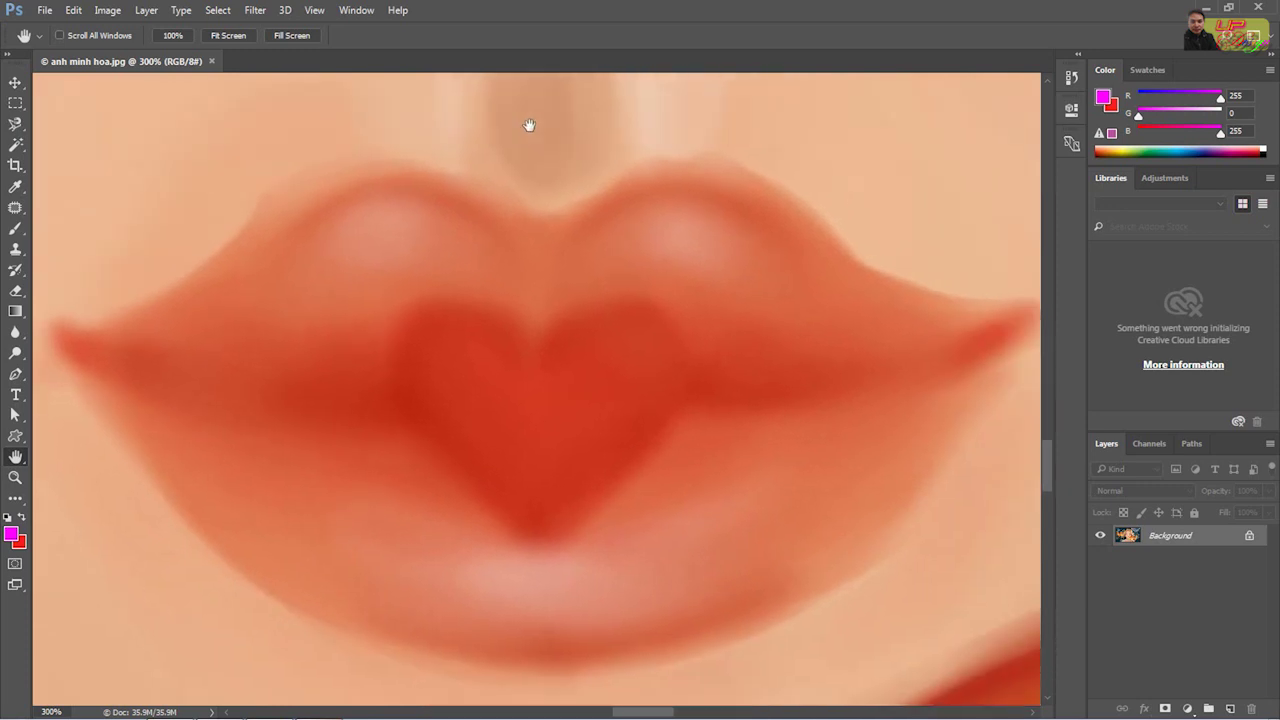
left_click(15, 477)
left_click(86, 35)
left_click(494, 354)
left_click(523, 371)
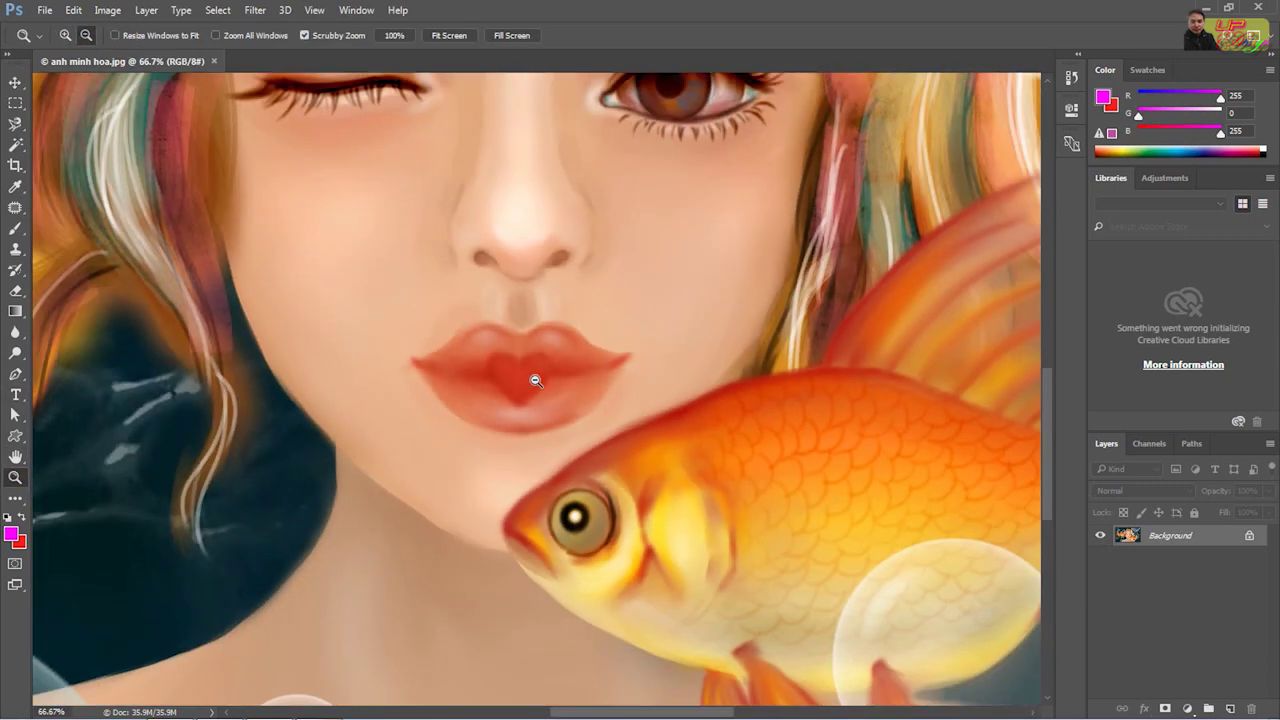
left_click(535, 380)
left_click(535, 380)
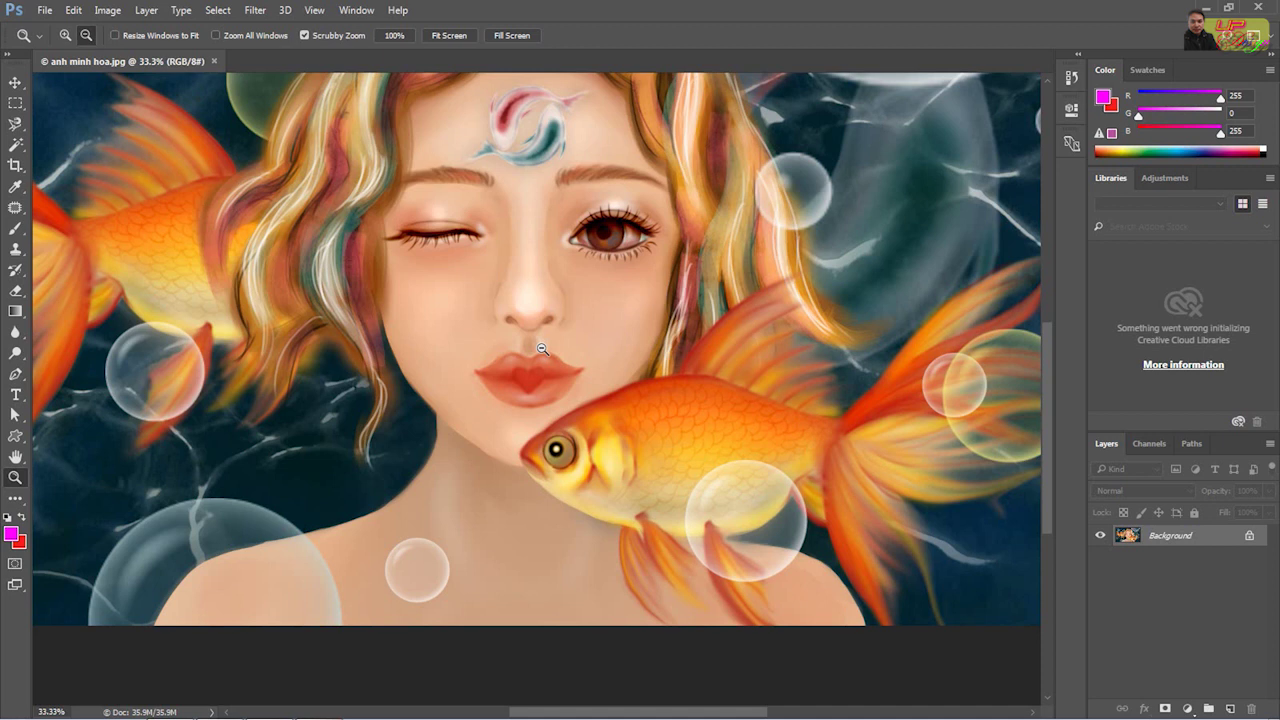
Zoom in and out with Ctrl++ and Ctrl+-, then pan the illustration almost out of view
key("ctrl+plus")
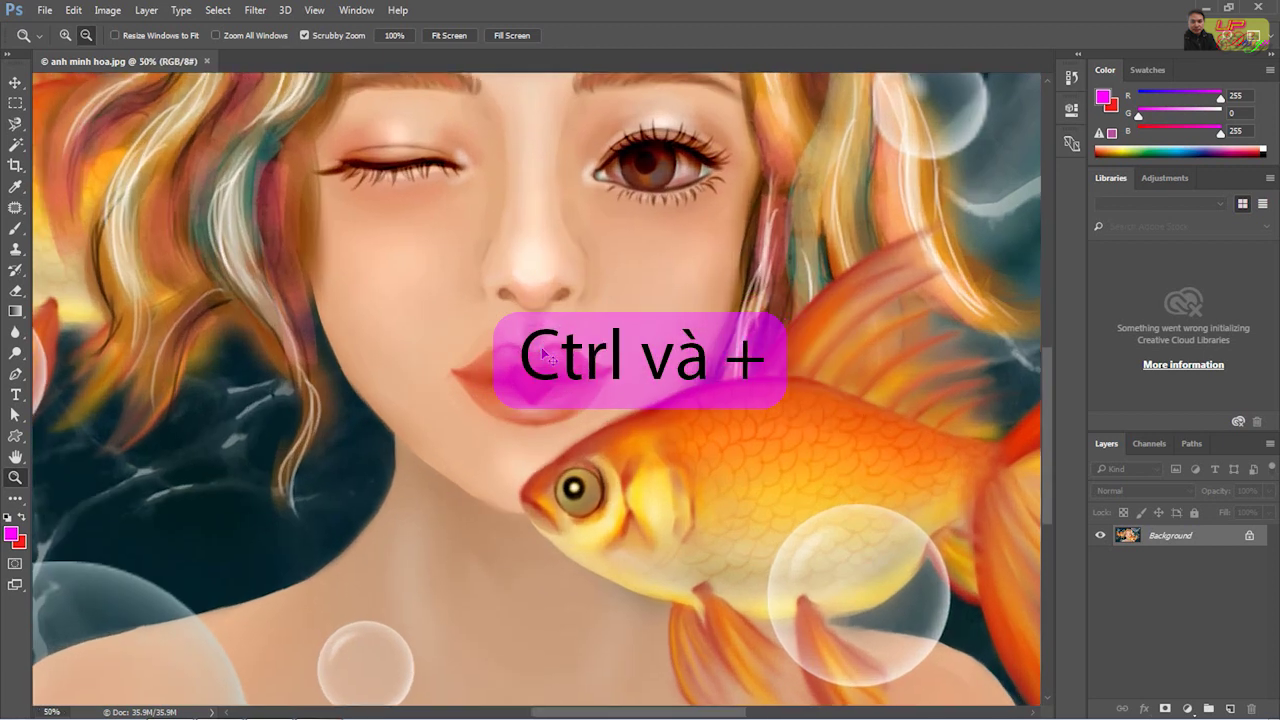
key("ctrl+plus")
key("ctrl+plus")
key("ctrl+plus")
key("ctrl+plus")
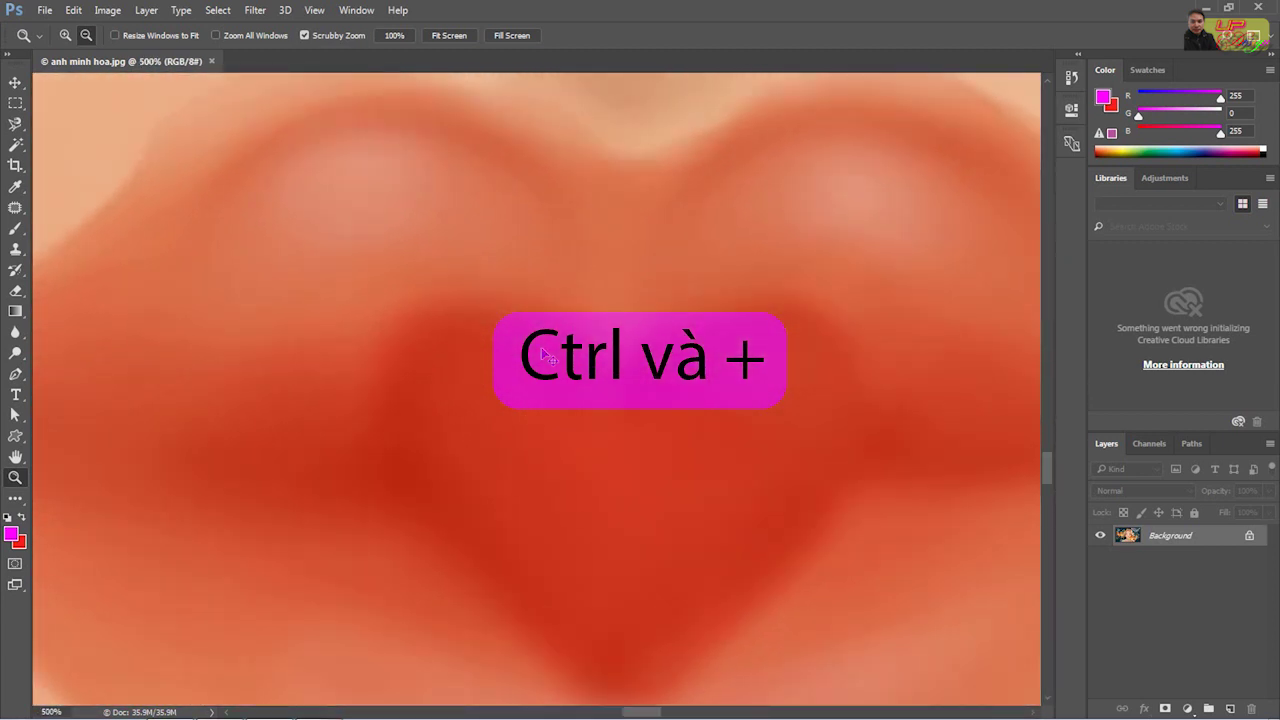
key("ctrl+minus")
key("ctrl+minus")
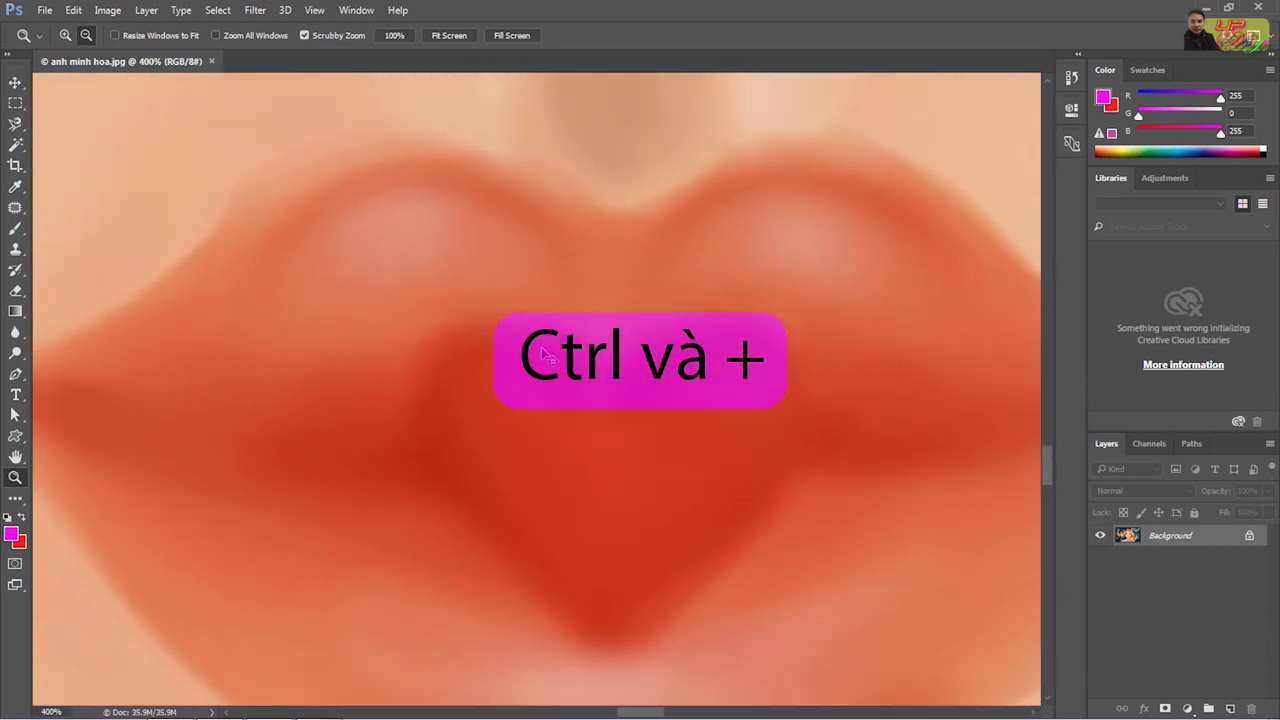
key("ctrl+minus")
key("ctrl+minus")
key("ctrl+minus")
key("ctrl+minus")
key("ctrl+minus")
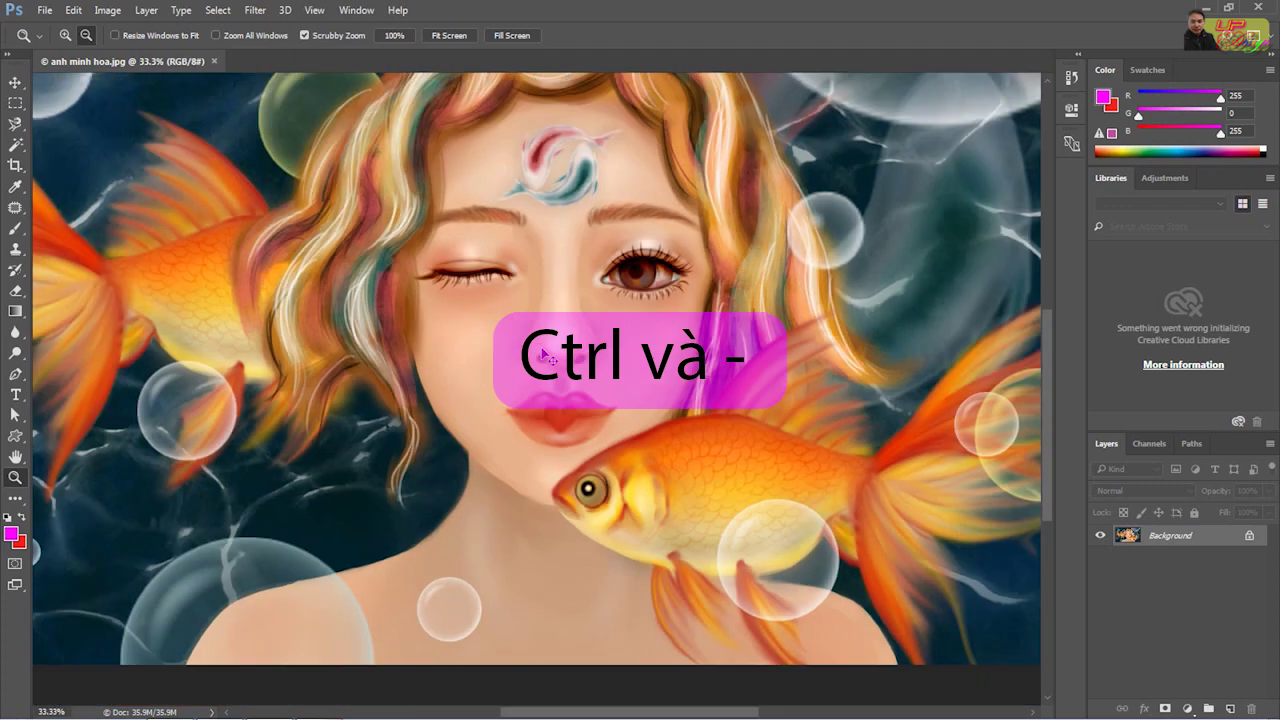
key("ctrl+minus")
key("ctrl+minus")
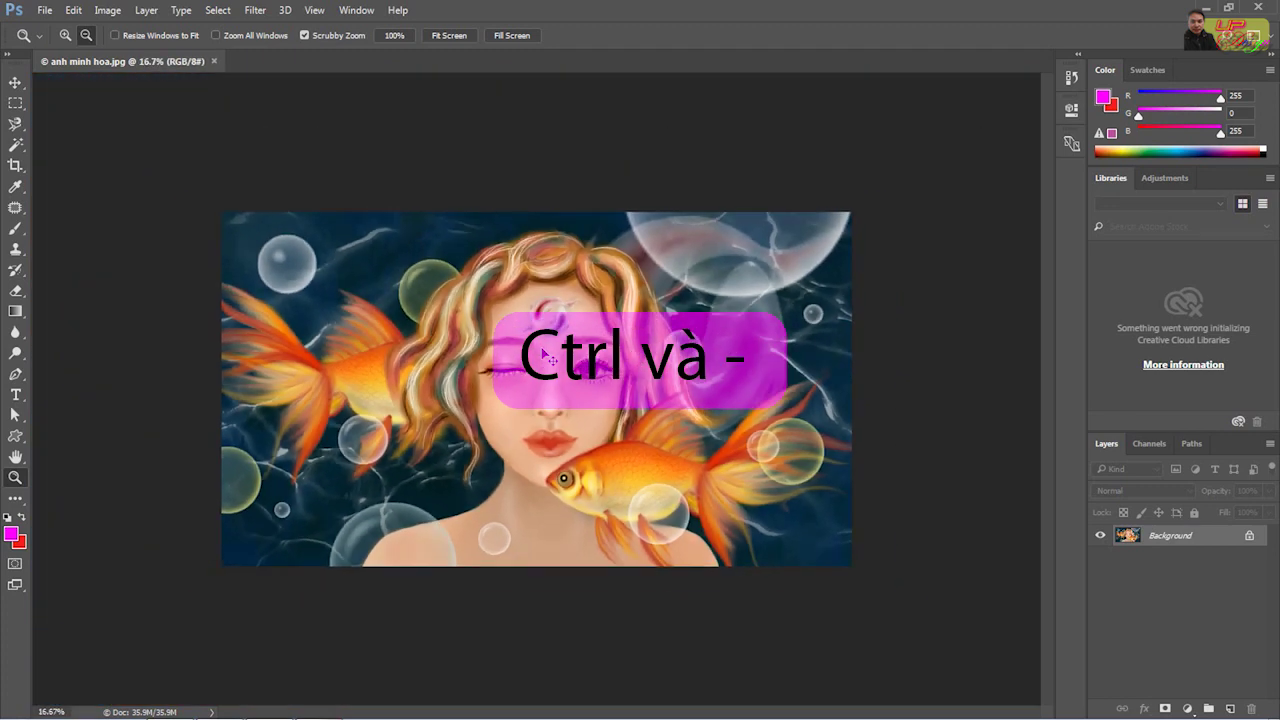
key("ctrl+minus")
key("ctrl+minus")
key("ctrl+plus")
key("ctrl+plus")
key("ctrl+plus")
key("ctrl+plus")
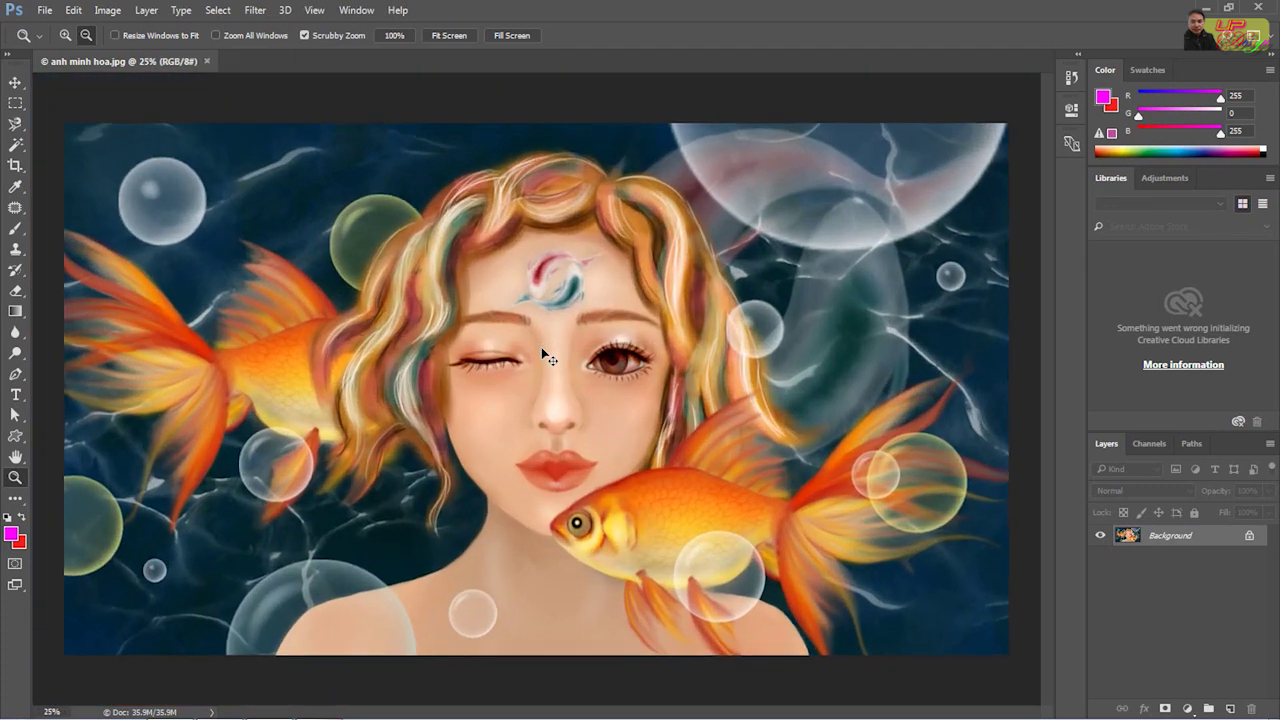
key("ctrl+plus")
key("ctrl+plus")
key("ctrl+plus")
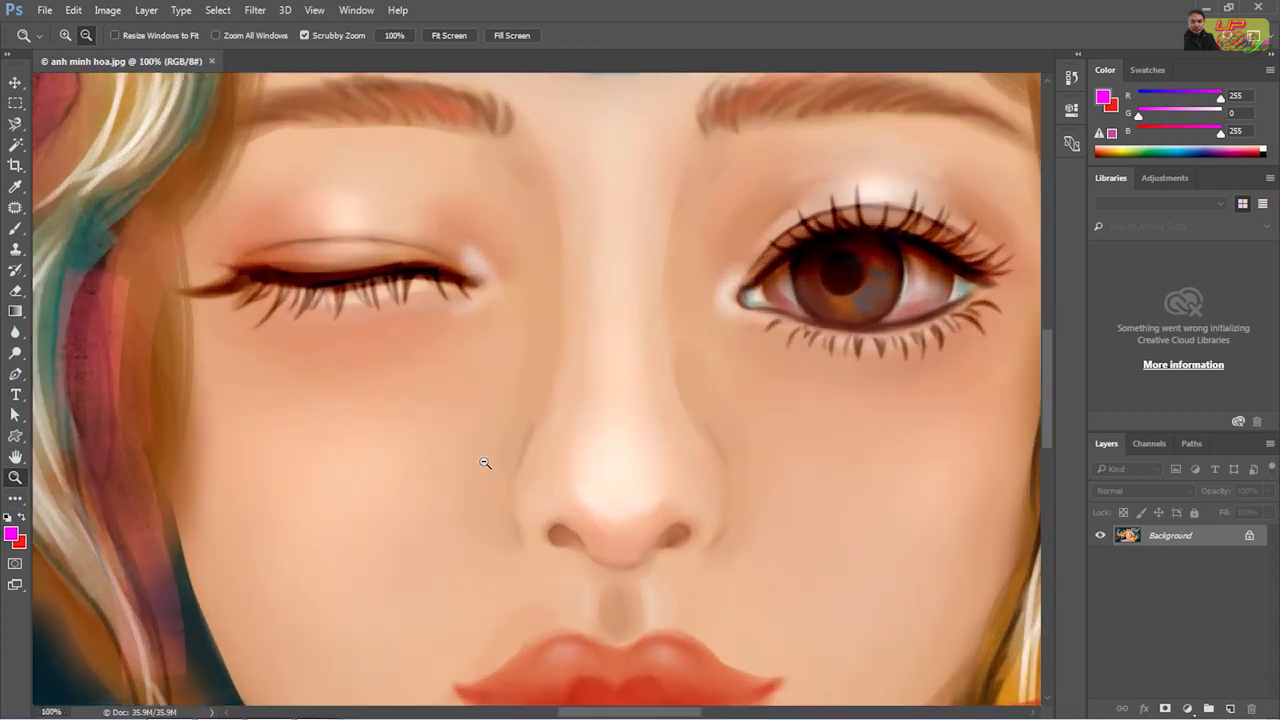
left_click_drag(463, 408, 760, 475)
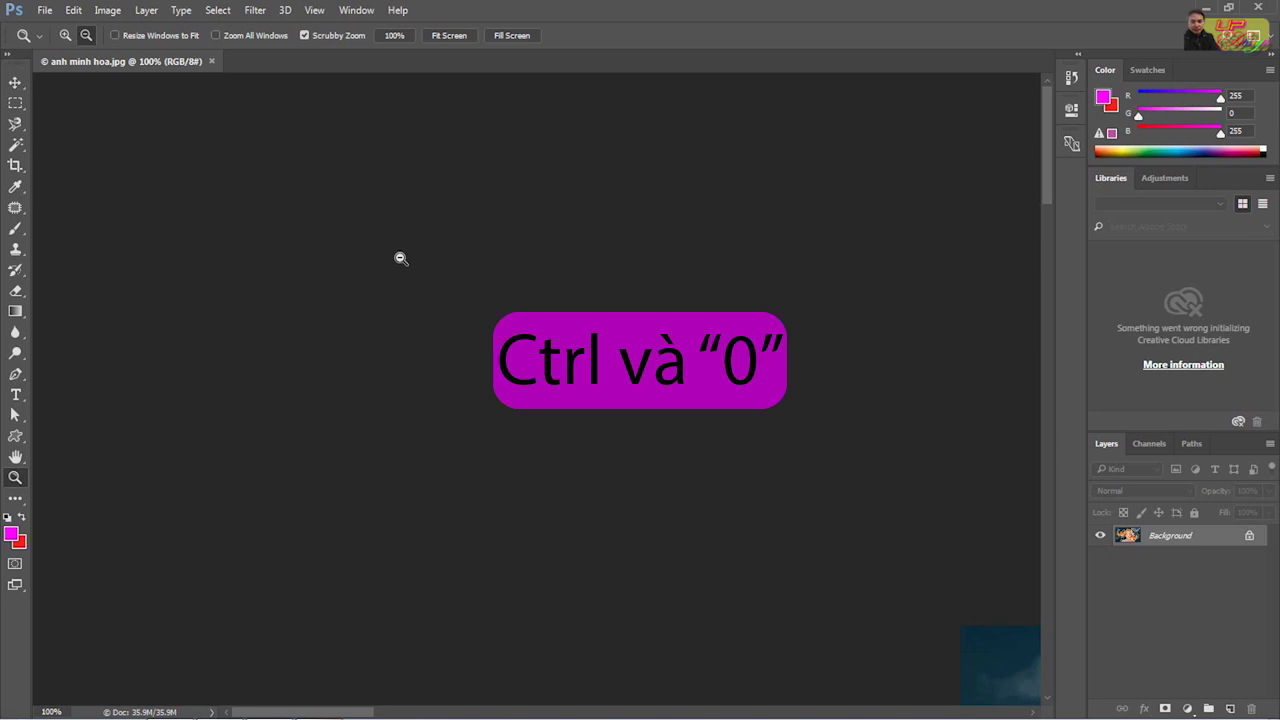
Fit the image on screen, shrink it to a tiny thumbnail, fit it again, and hold Spacebar to pan
key("ctrl+0")
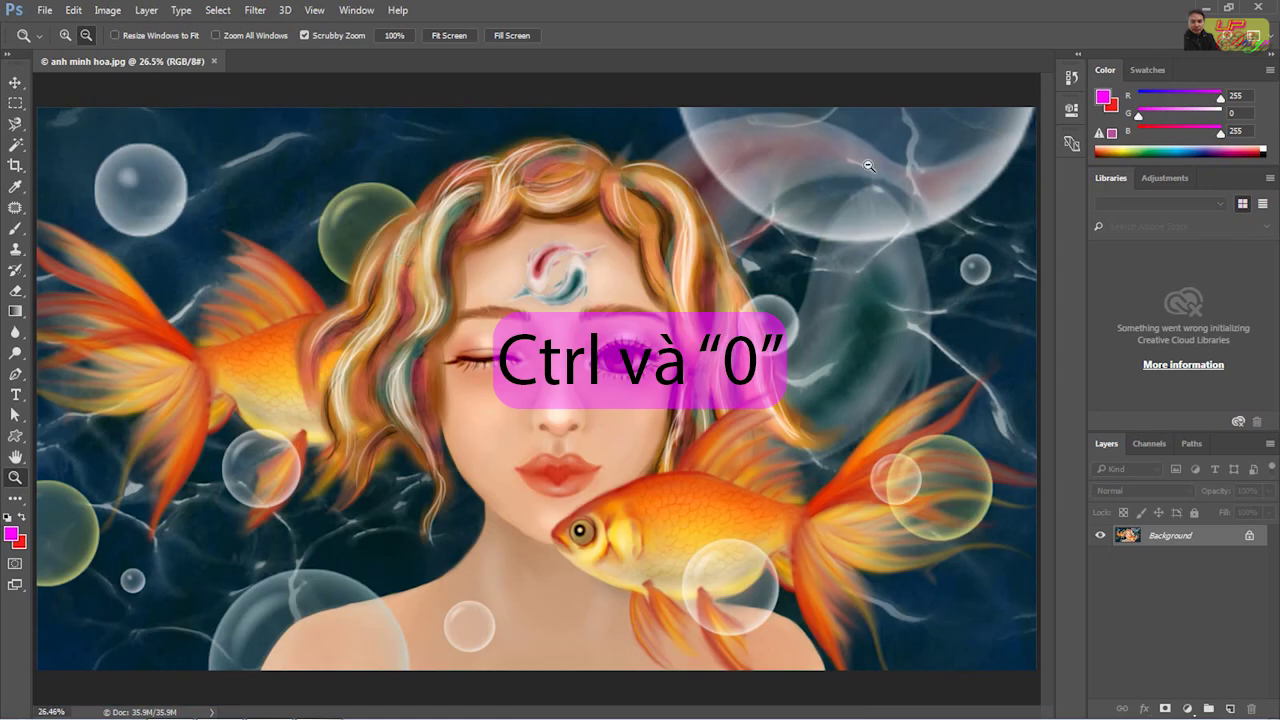
left_click(609, 481, "alt")
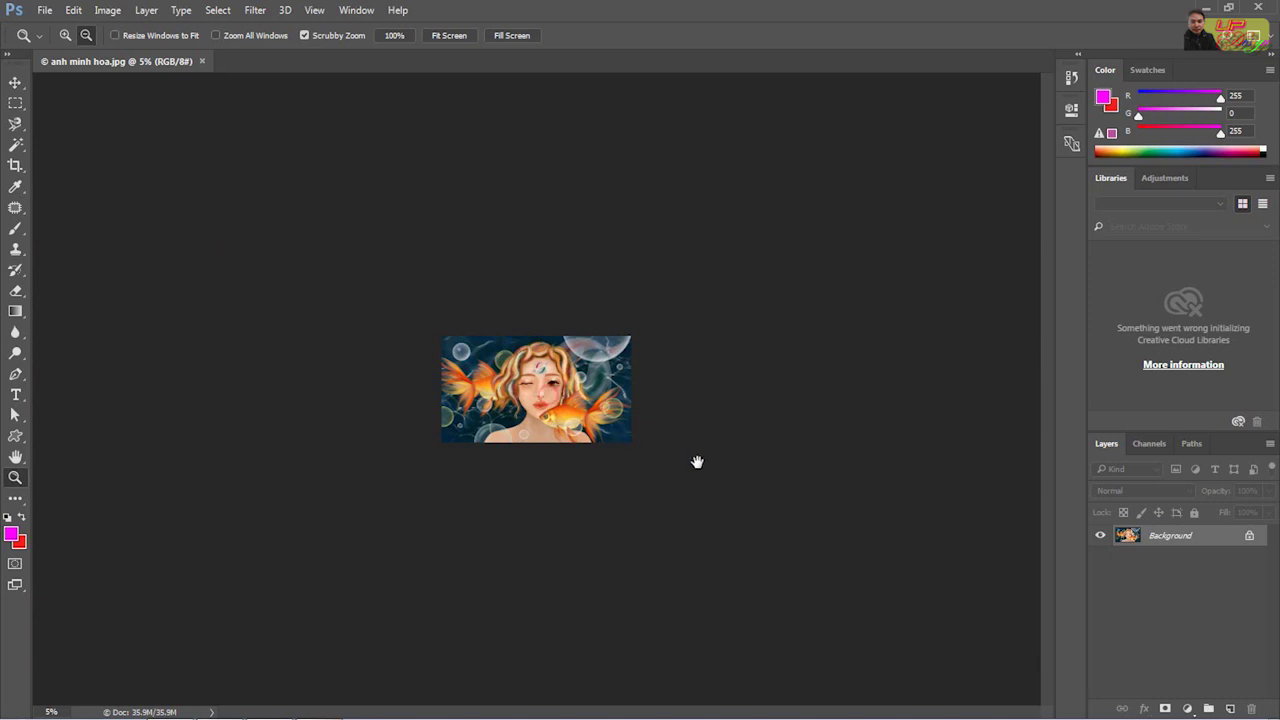
key("ctrl+0")
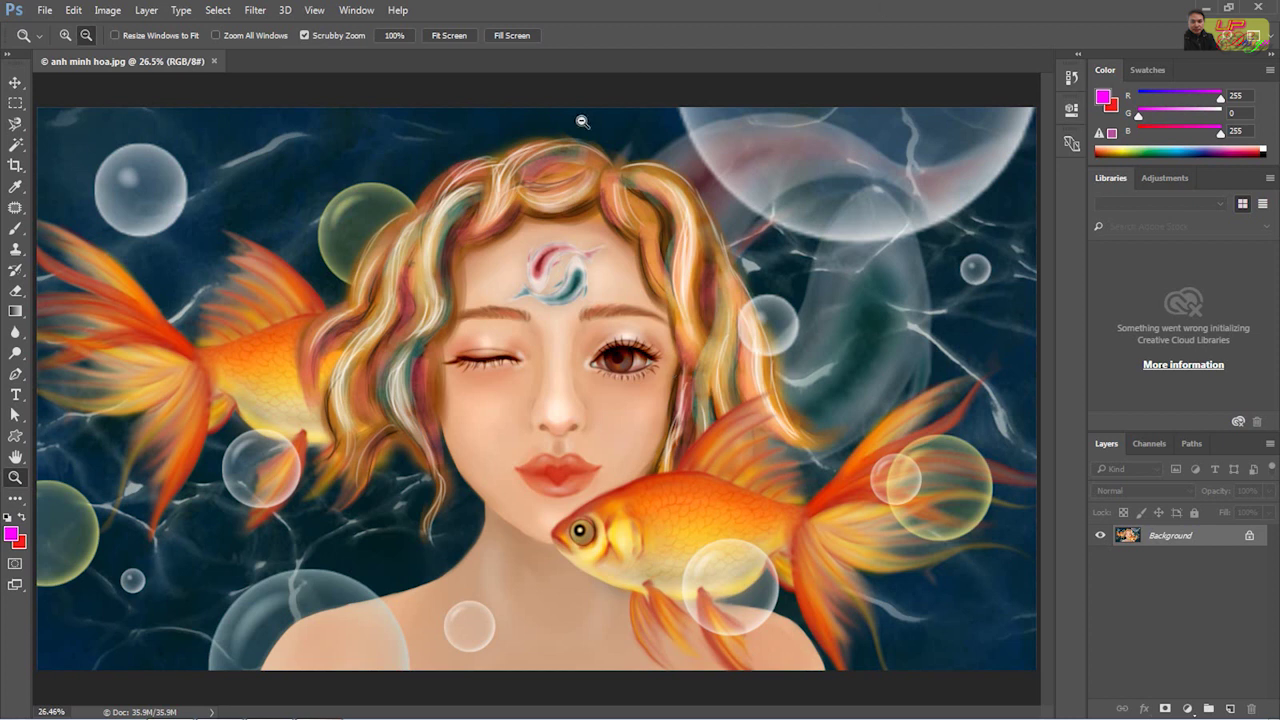
key("space")
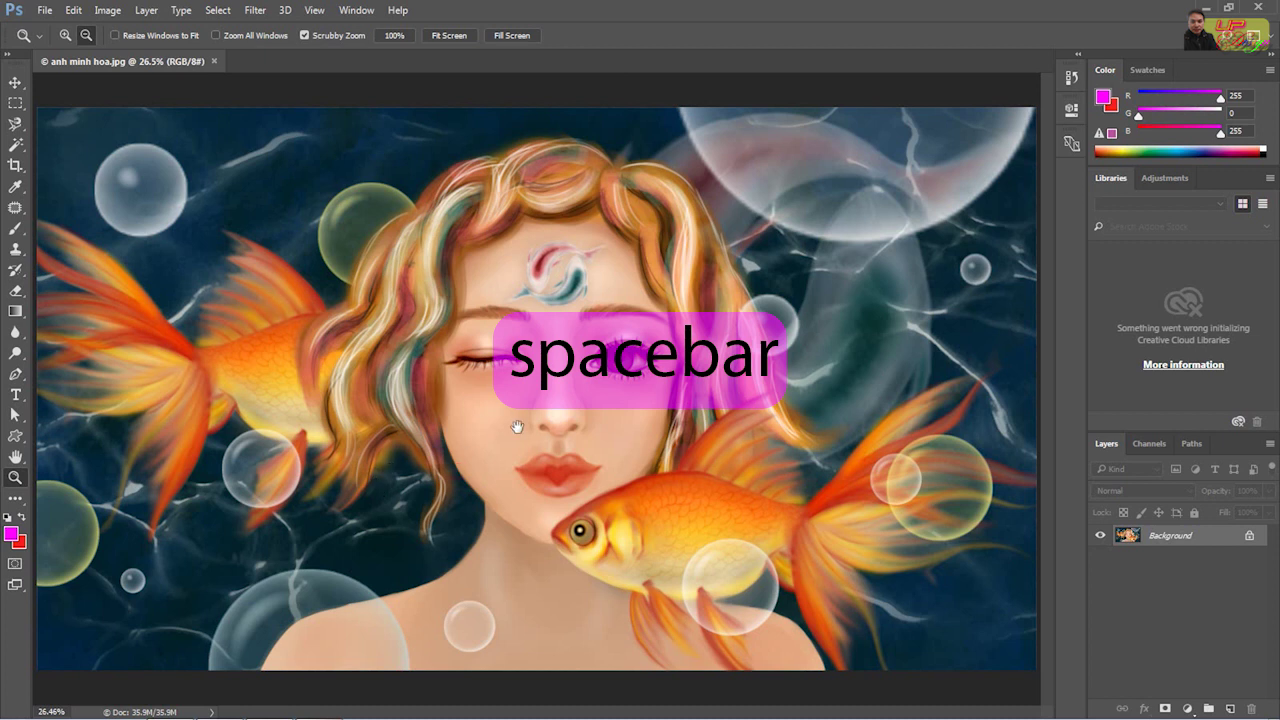
Navigate around the face, then drag the locked Background with the Move tool to trigger the warning
left_click_drag(602, 320, 692, 295)
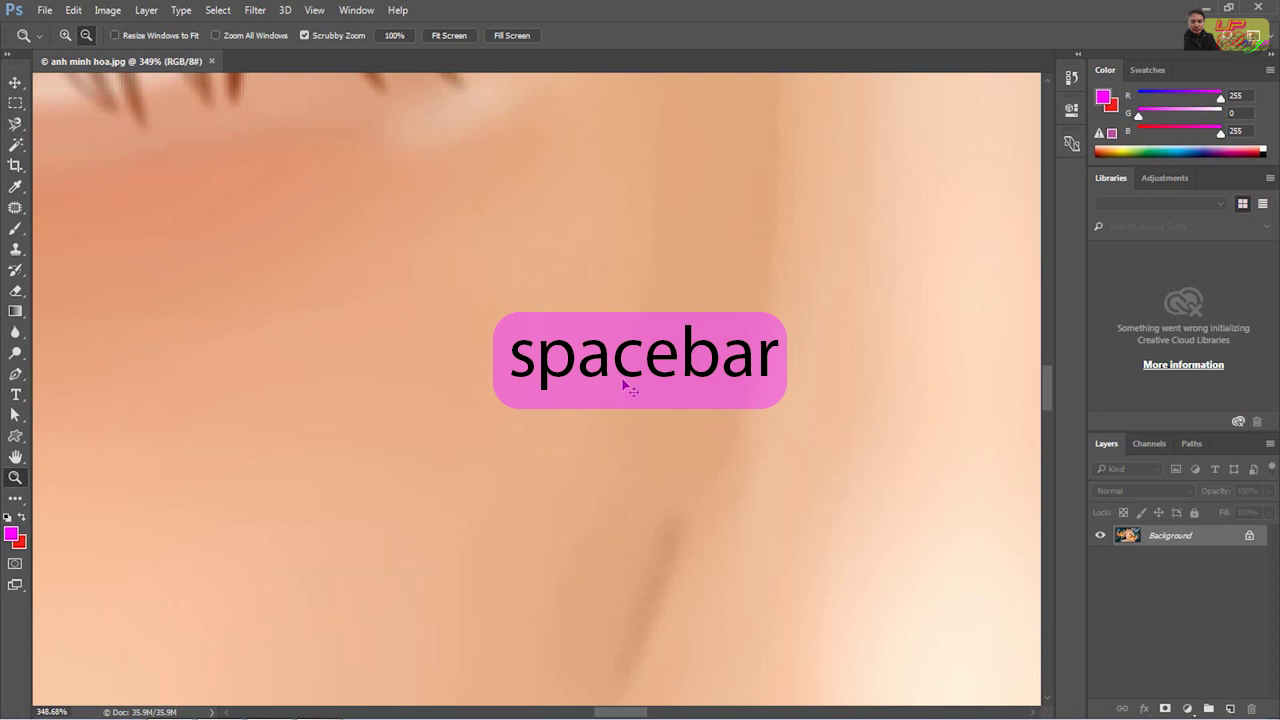
key("ctrl+0")
left_click(15, 82)
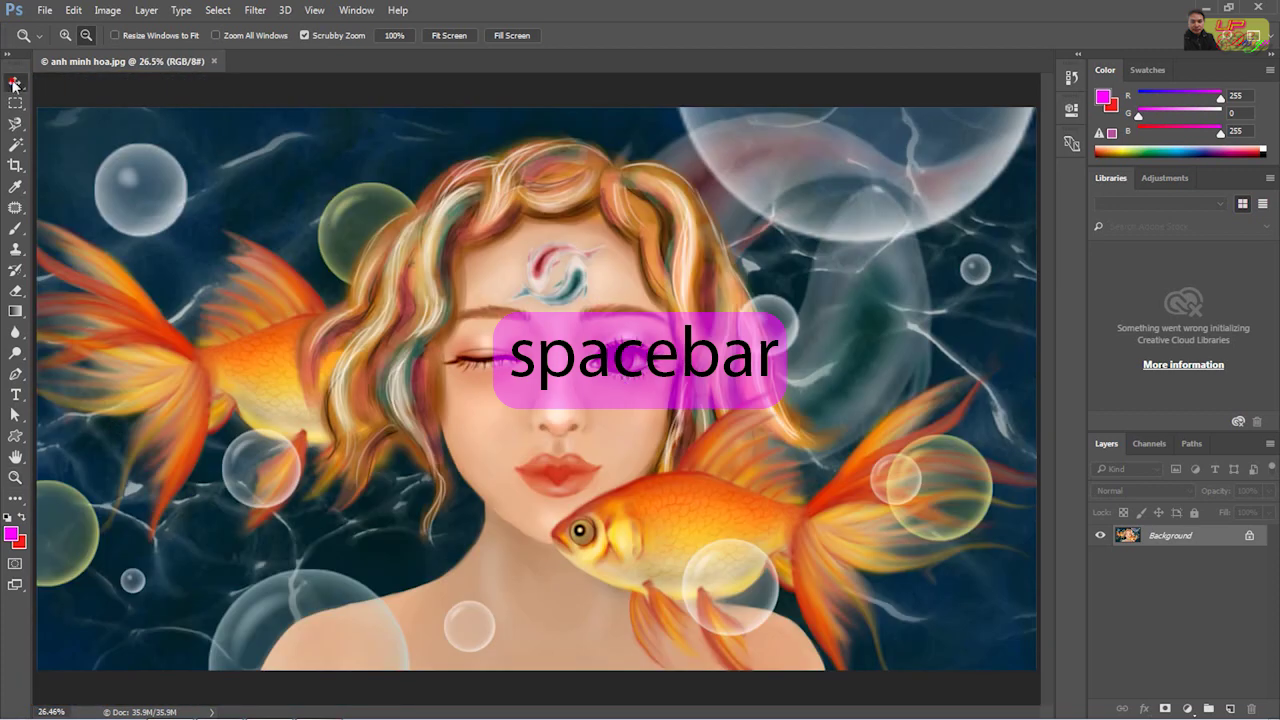
left_click(575, 443, "ctrl")
mouse_move(551, 441)
left_mouse_down()
mouse_move(479, 434)
mouse_move(635, 469)
mouse_move(651, 586)
left_mouse_up()
left_click_drag(655, 419, 655, 491)
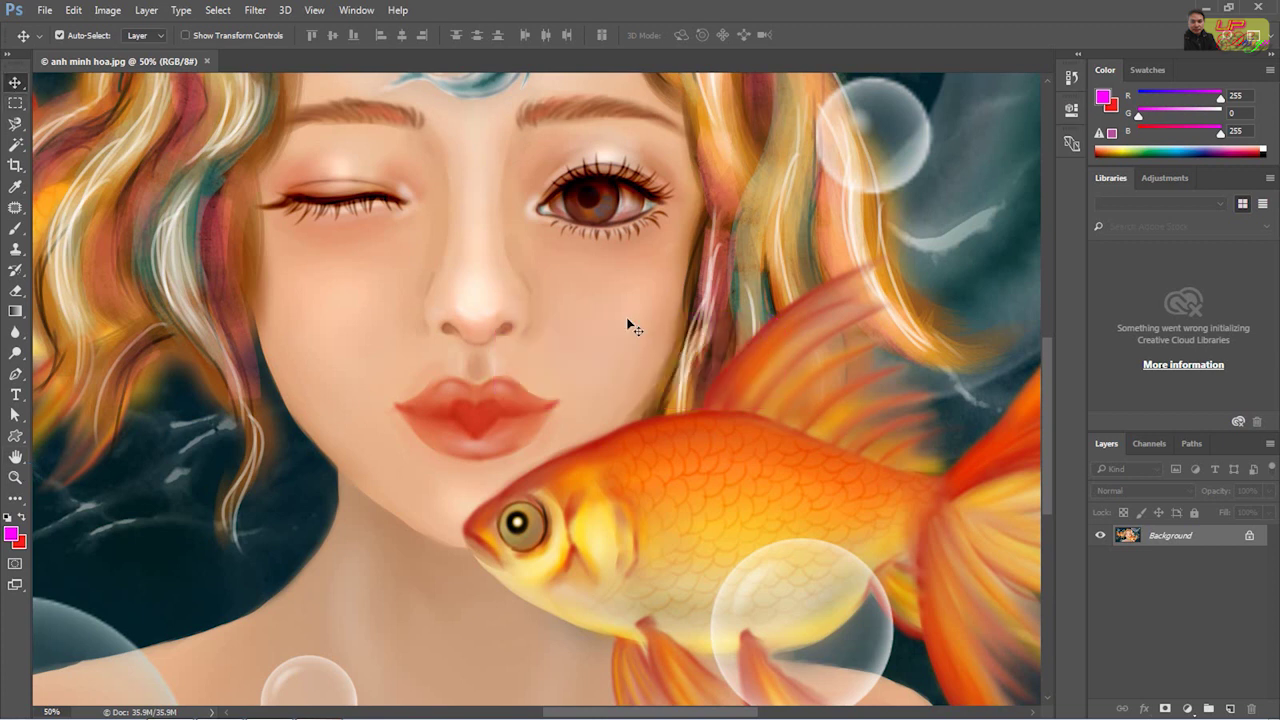
left_click_drag(685, 478, 636, 428)
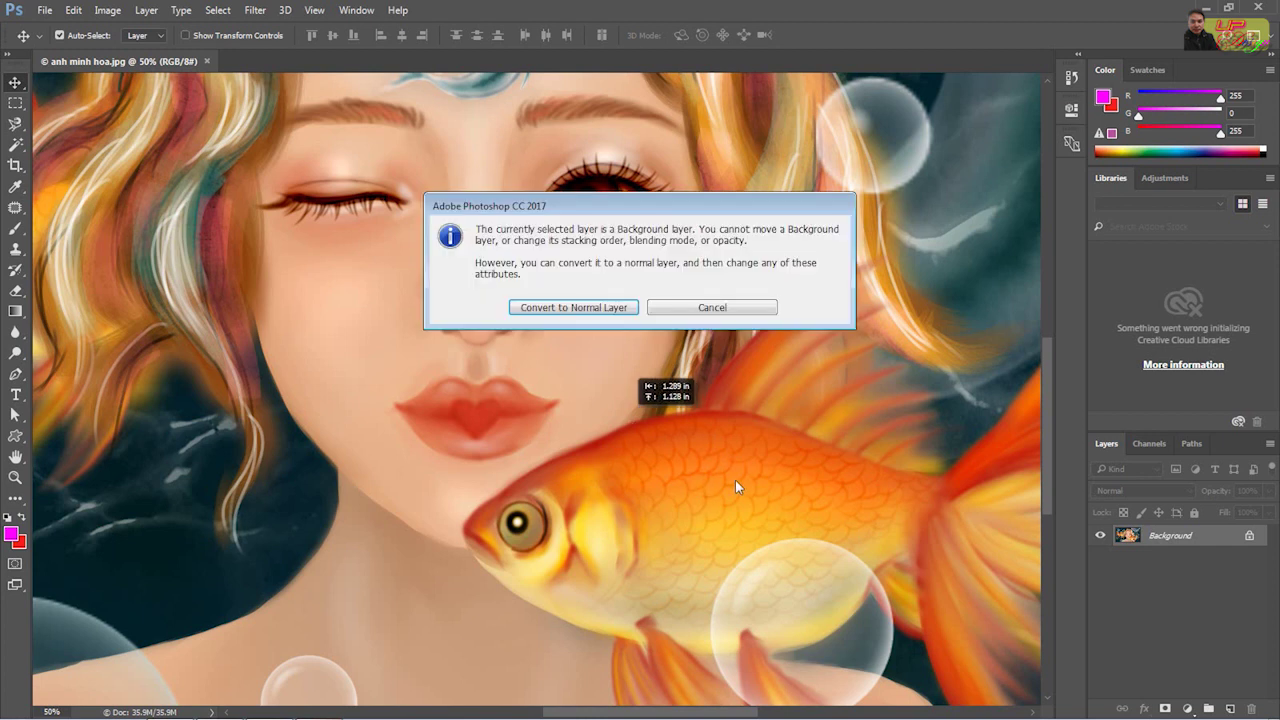
Convert the Background to normal Layer 0, move it around, then drag it back to fill the canvas
left_click(604, 311)
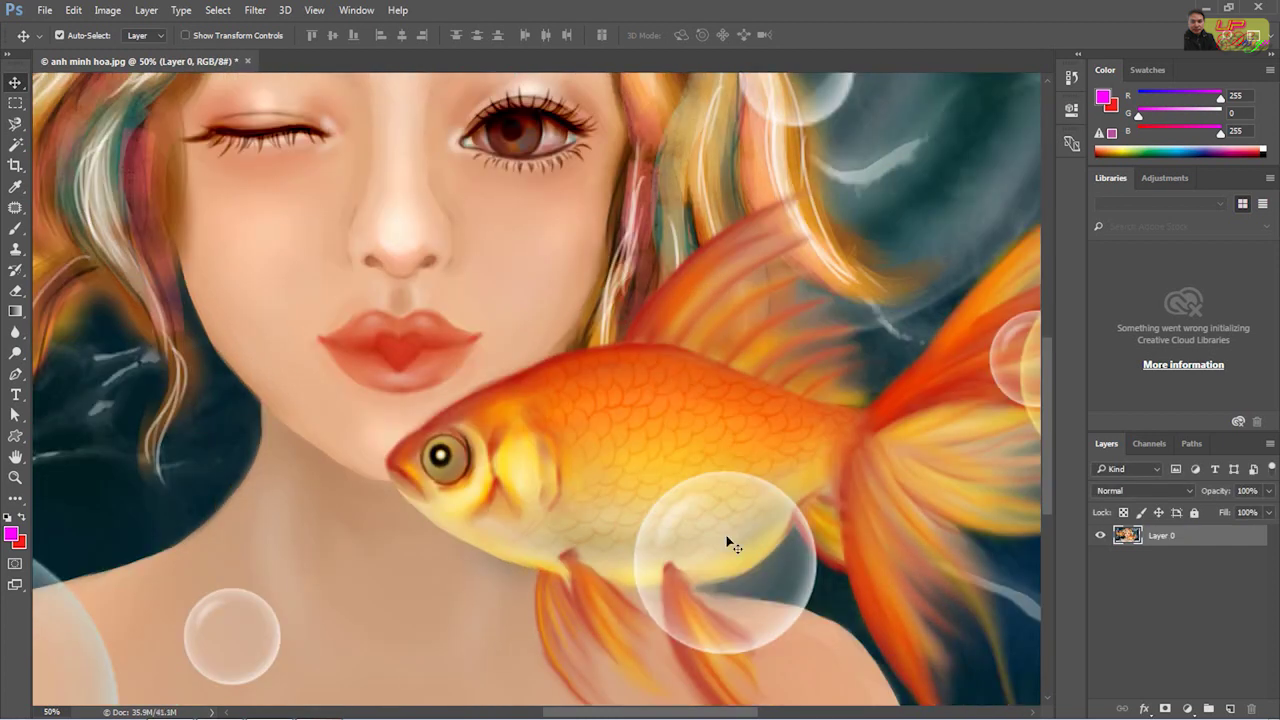
left_click_drag(706, 477, 748, 658)
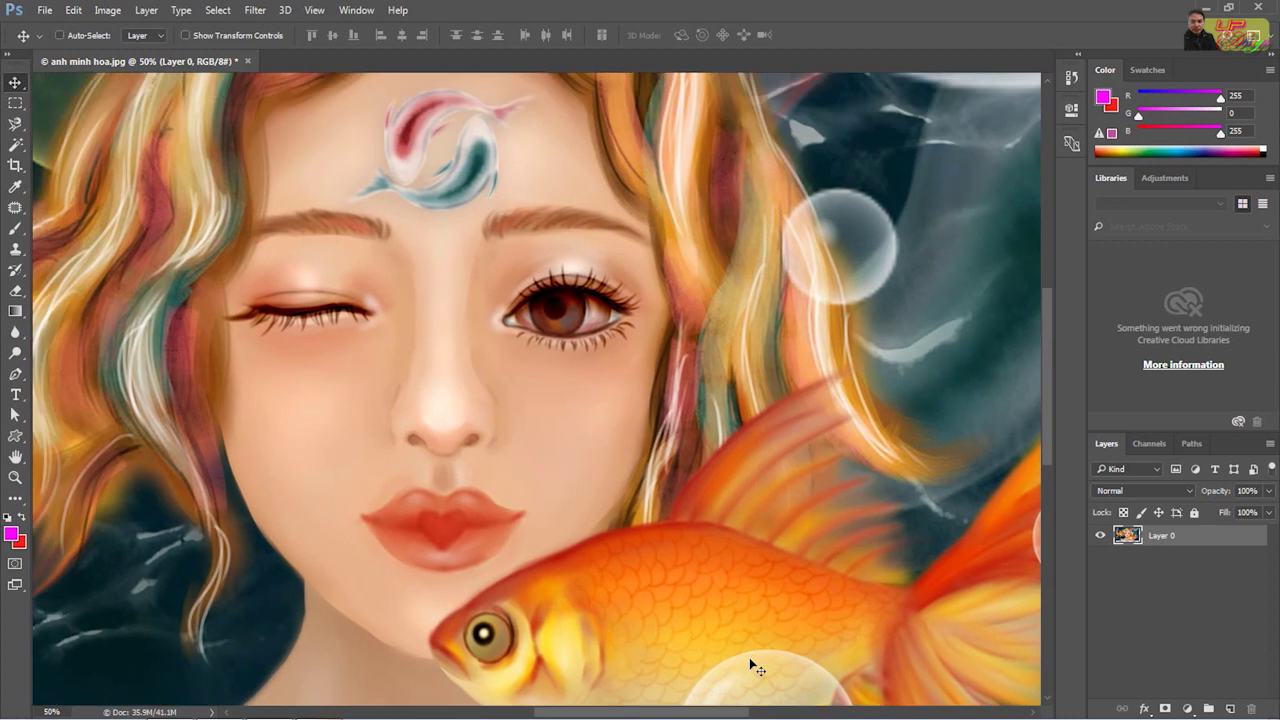
key("ctrl+0")
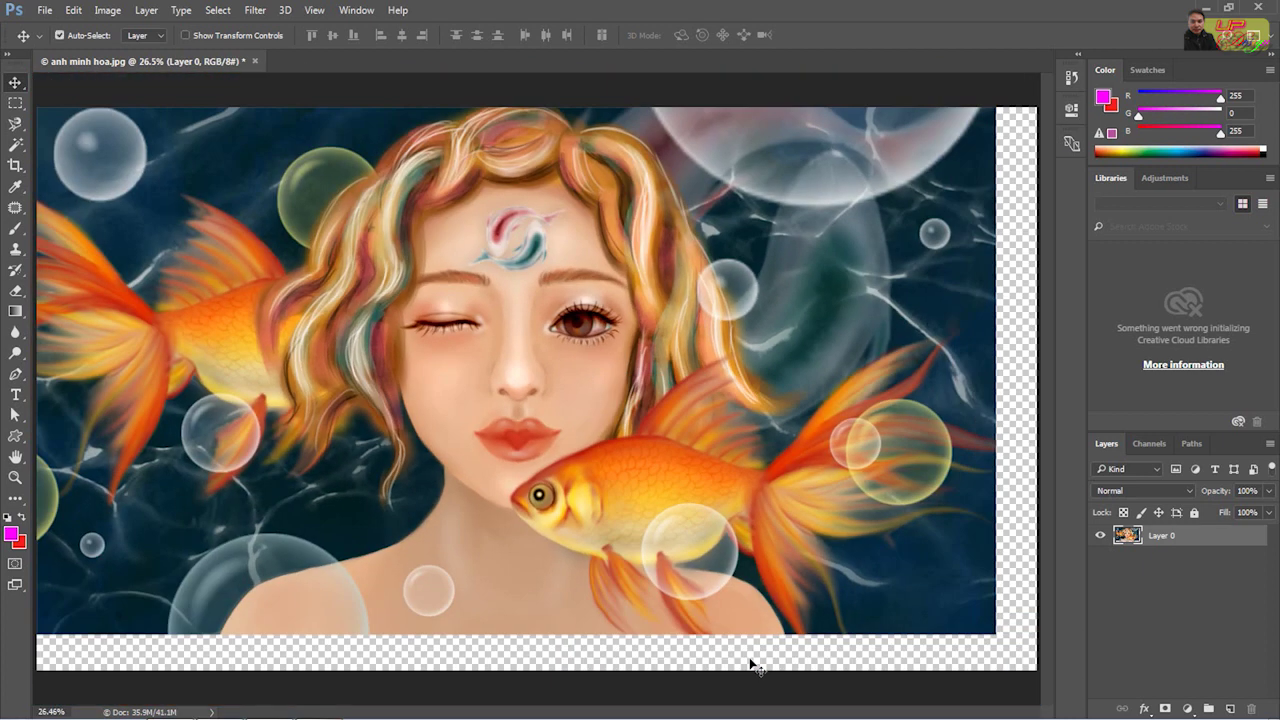
left_click_drag(774, 456, 648, 460)
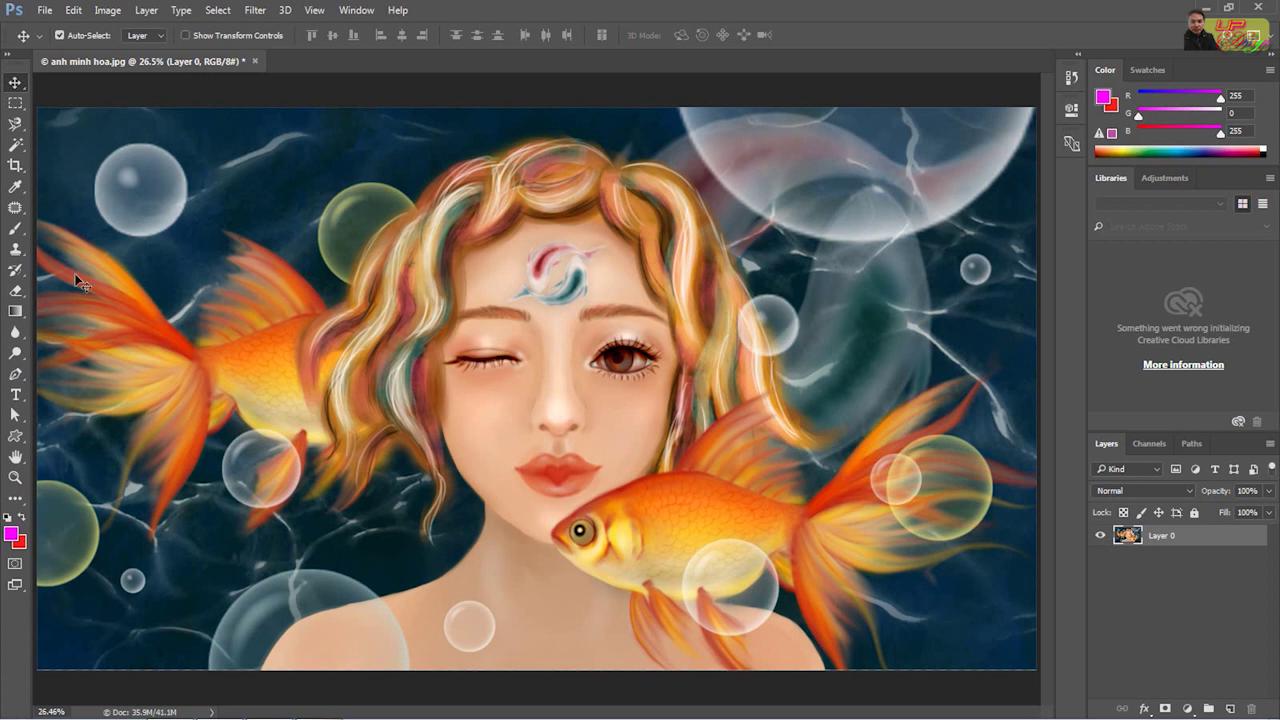
Start a Magnetic Lasso outline at the lower-right goldfish's mouth, restarting it once
left_click(17, 125)
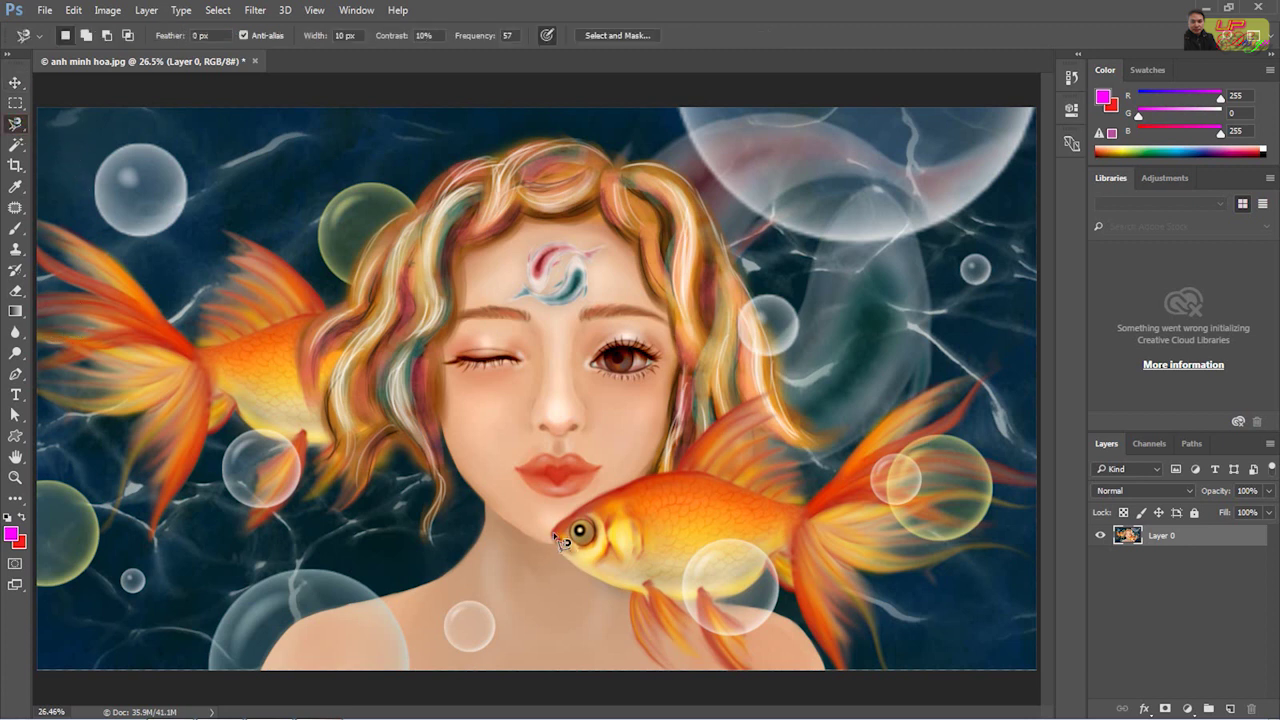
left_click(554, 529)
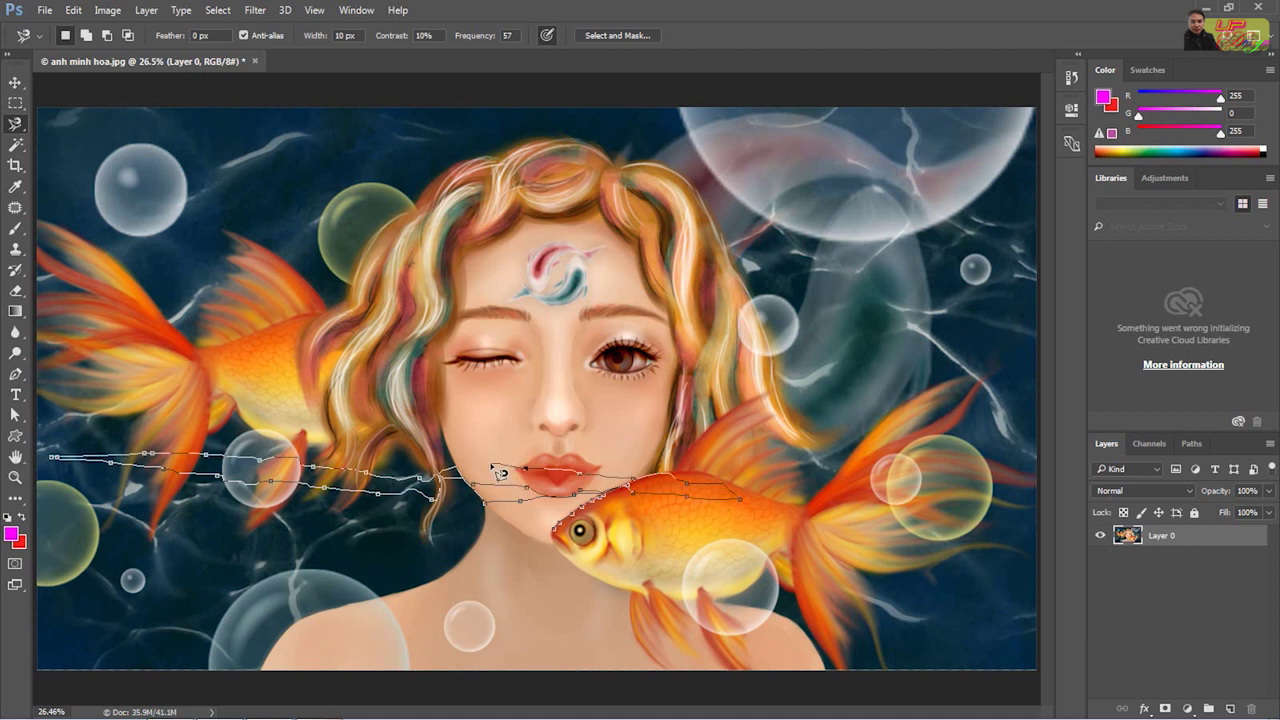
key("Escape")
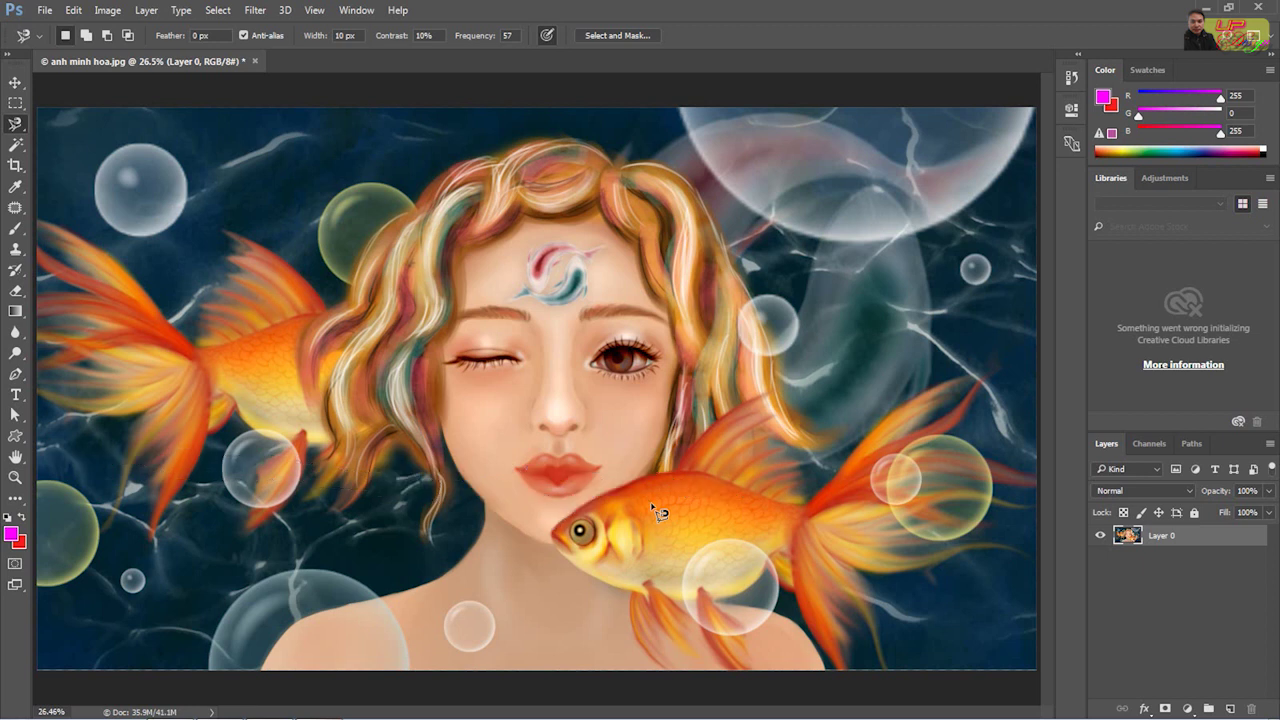
left_click(560, 530)
Trace the outline along the fish's back and upper fin, panning as needed
scroll(670, 484, "up", 1)
scroll(670, 484, "up", 2)
scroll(670, 484, "up", 1)
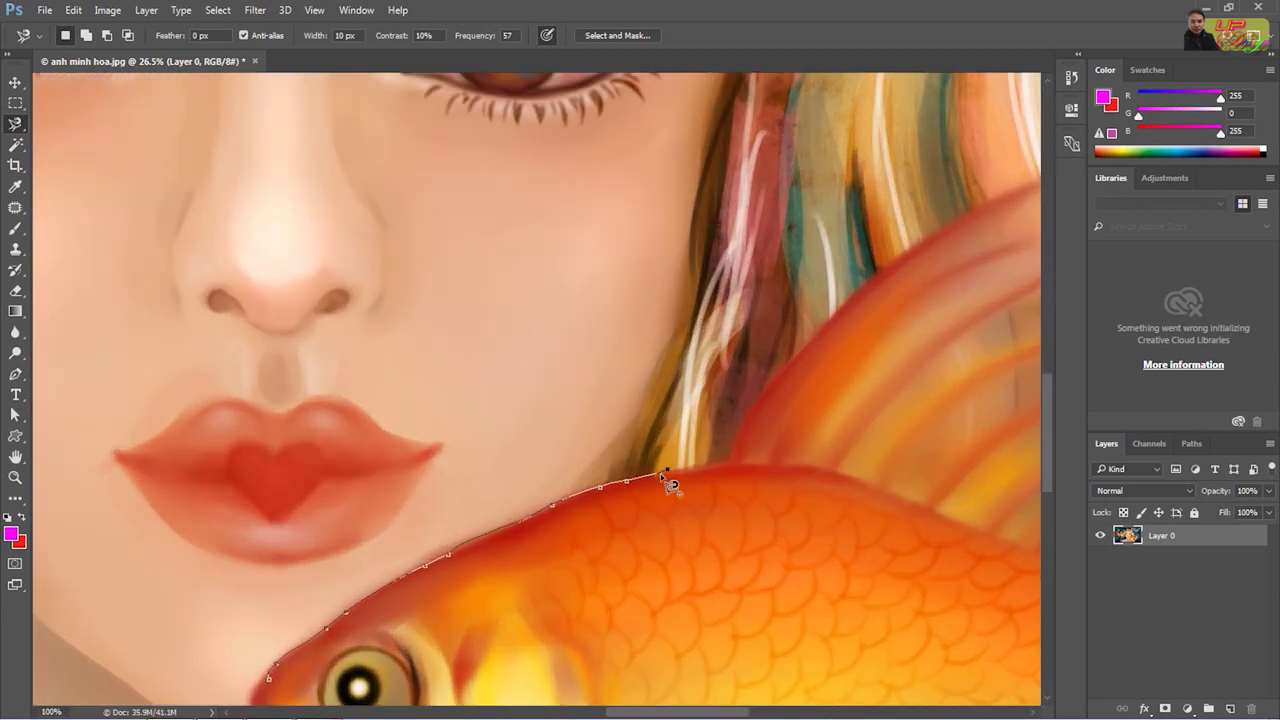
scroll(670, 484, "up", 1)
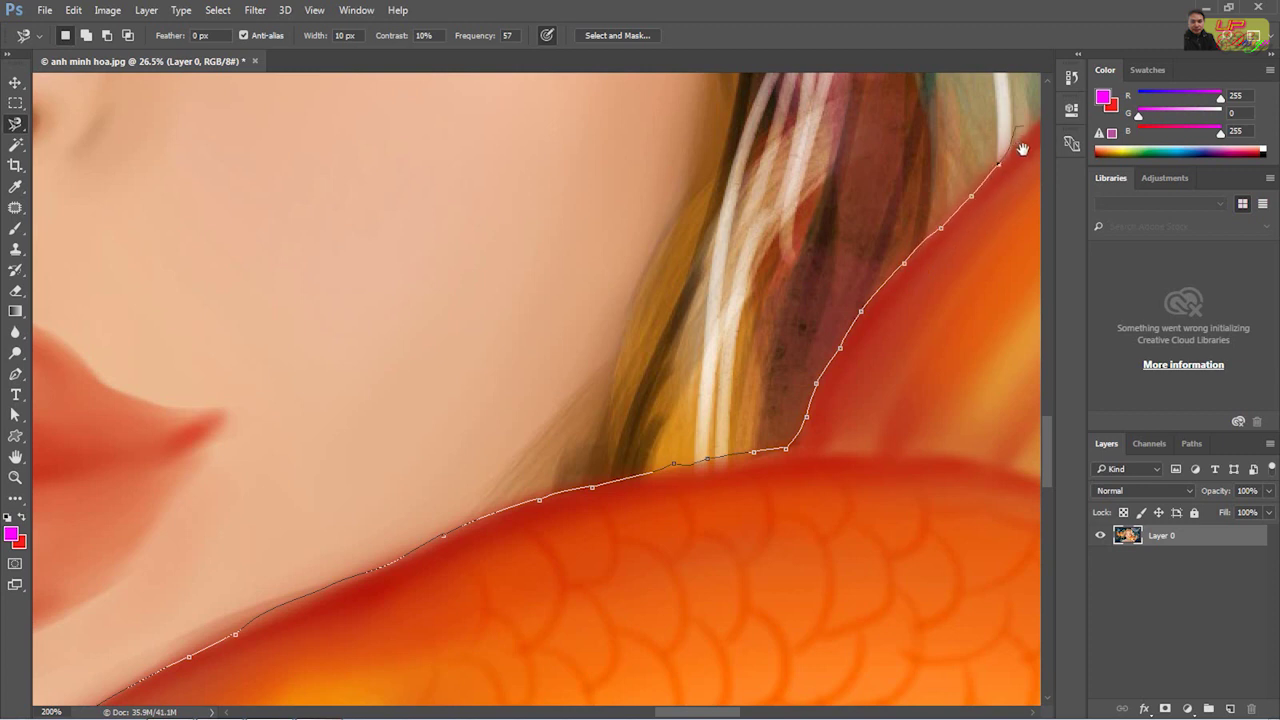
left_click_drag(1021, 185, 598, 478)
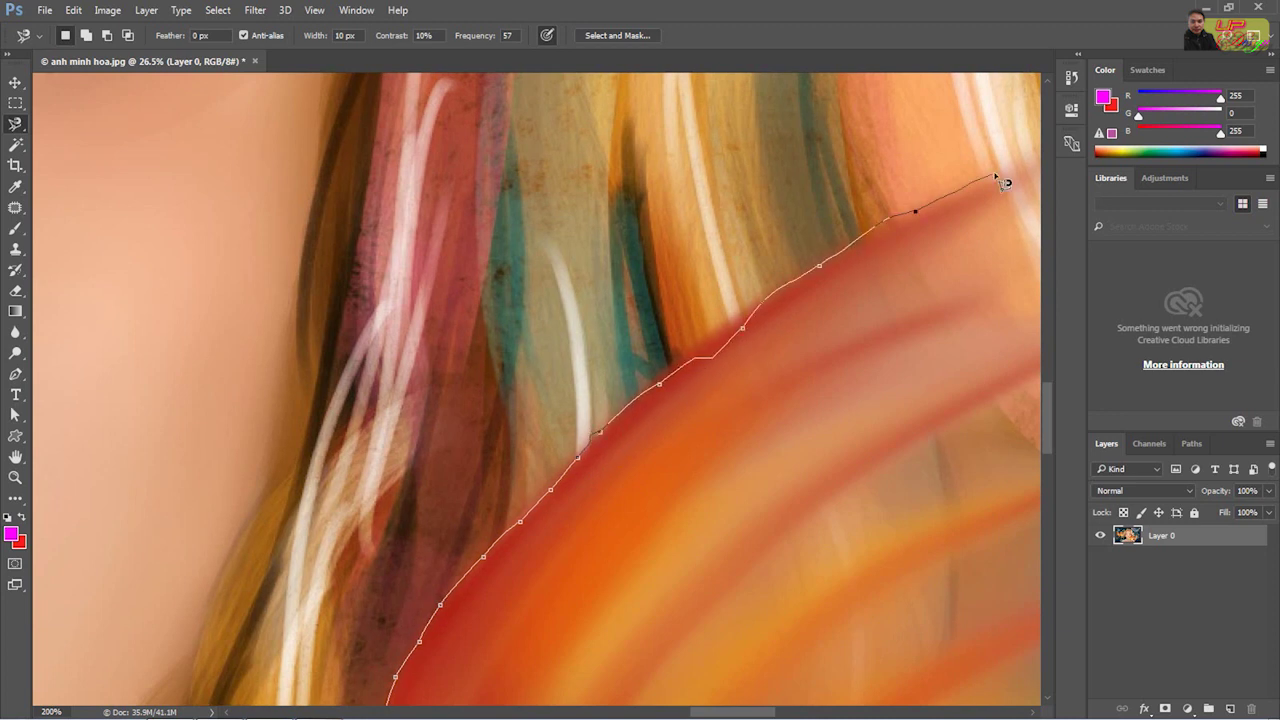
scroll(1013, 194, "down", 1)
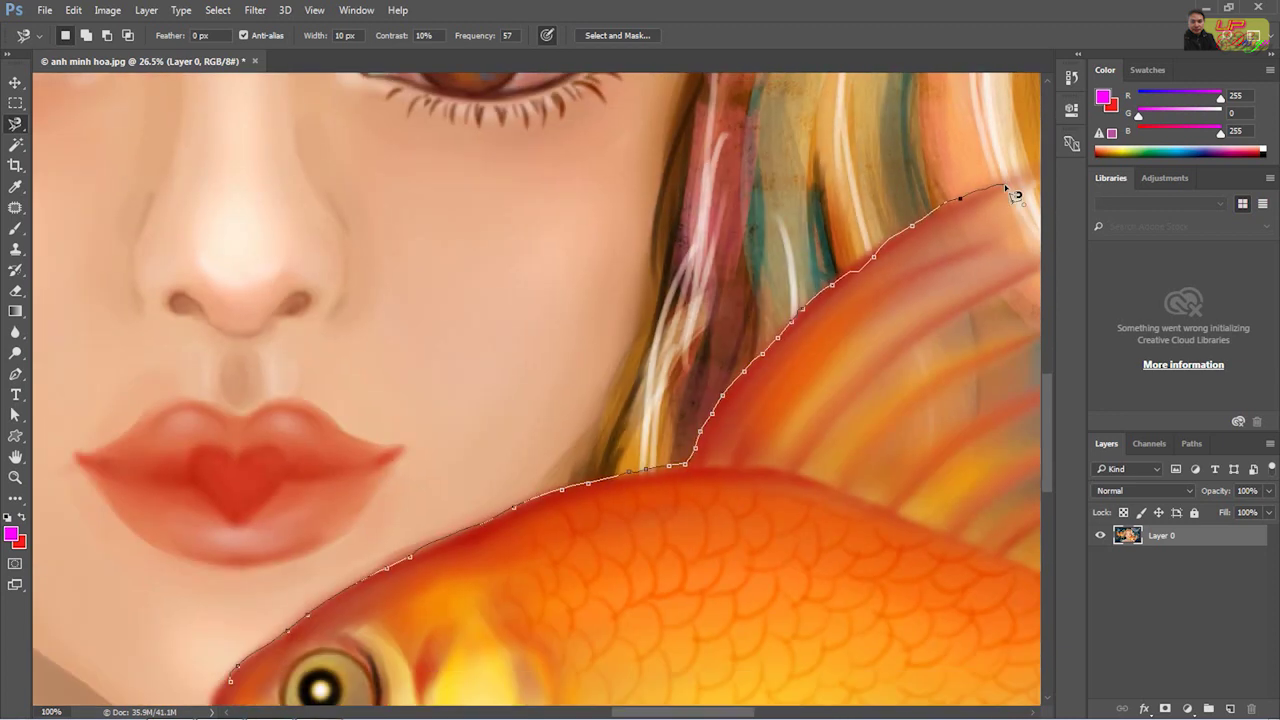
left_click_drag(995, 223, 597, 186)
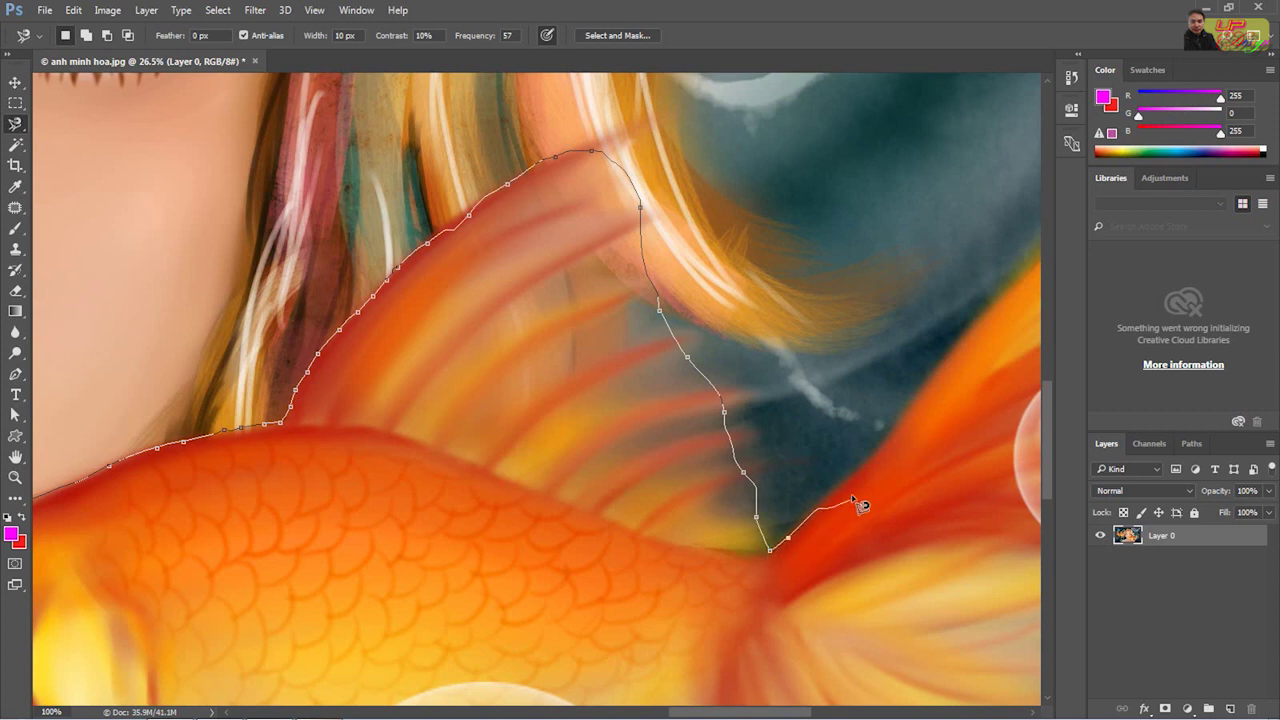
left_click_drag(979, 322, 689, 474)
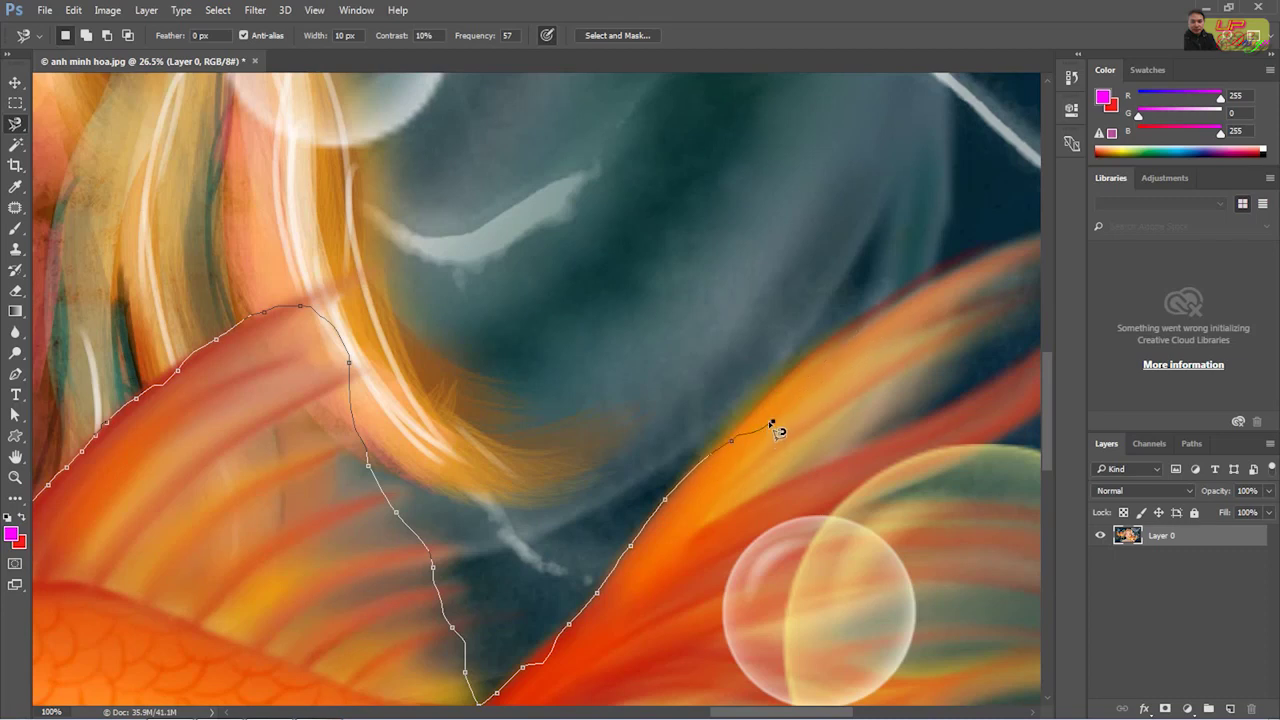
Remove stray points, anchor corners at the fin dip and tip, and trace around the tail strands
key("BackSpace")
key("BackSpace")
key("BackSpace")
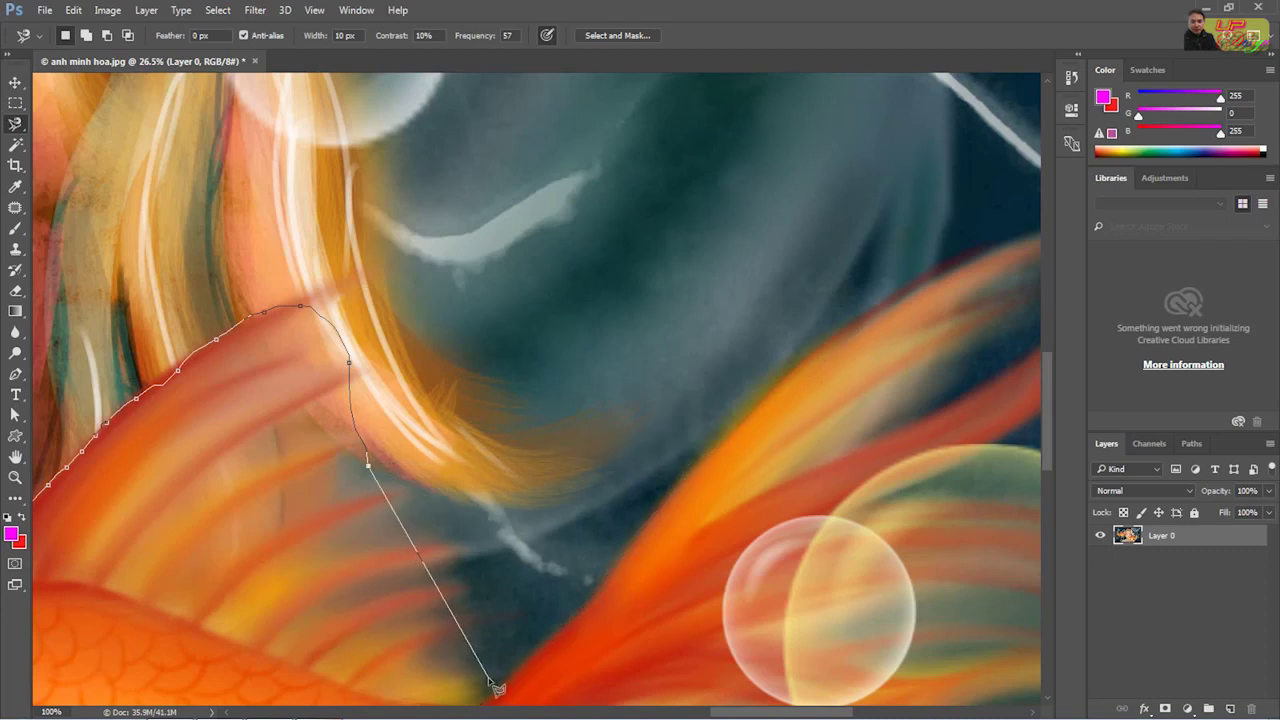
left_click(477, 690)
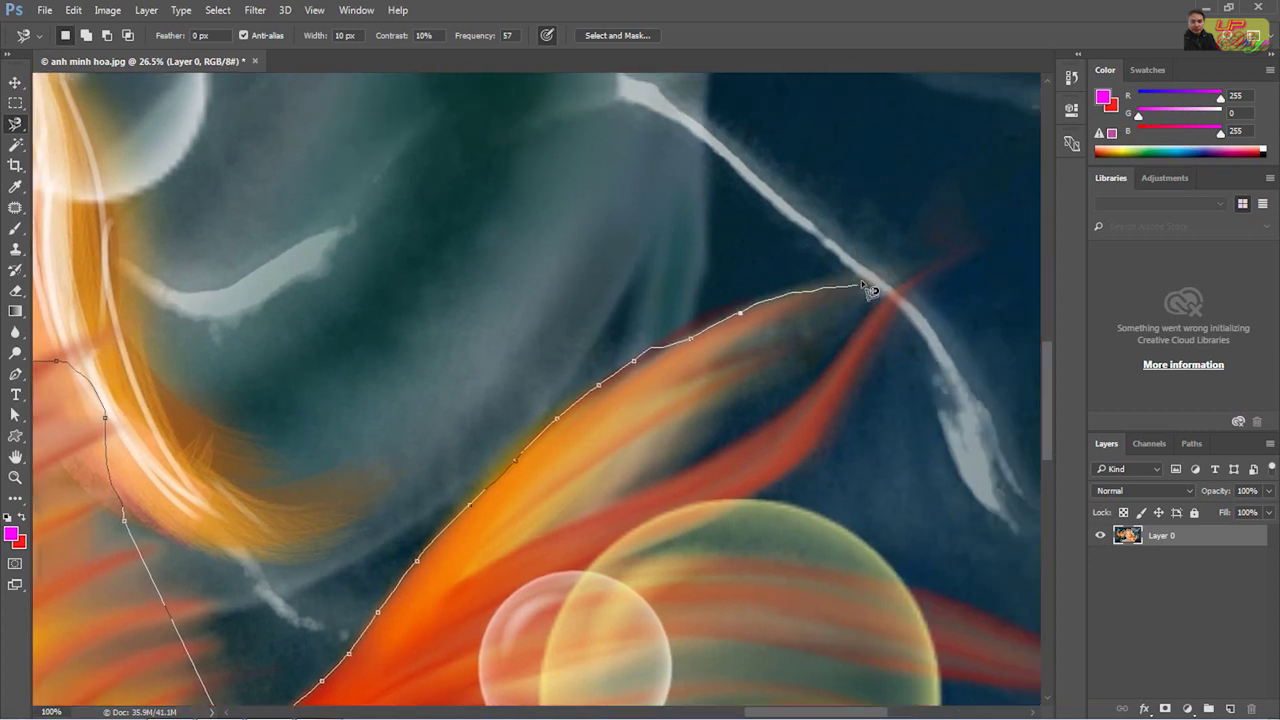
left_click(943, 262)
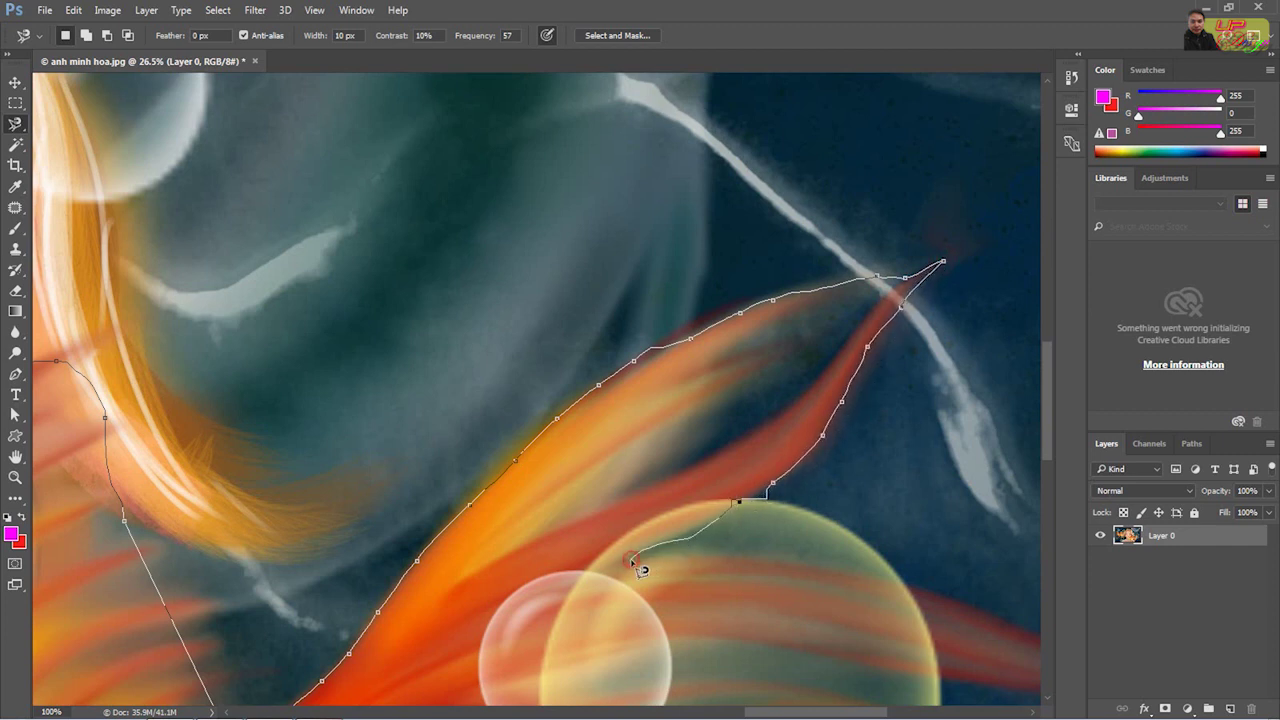
left_click_drag(663, 558, 382, 394)
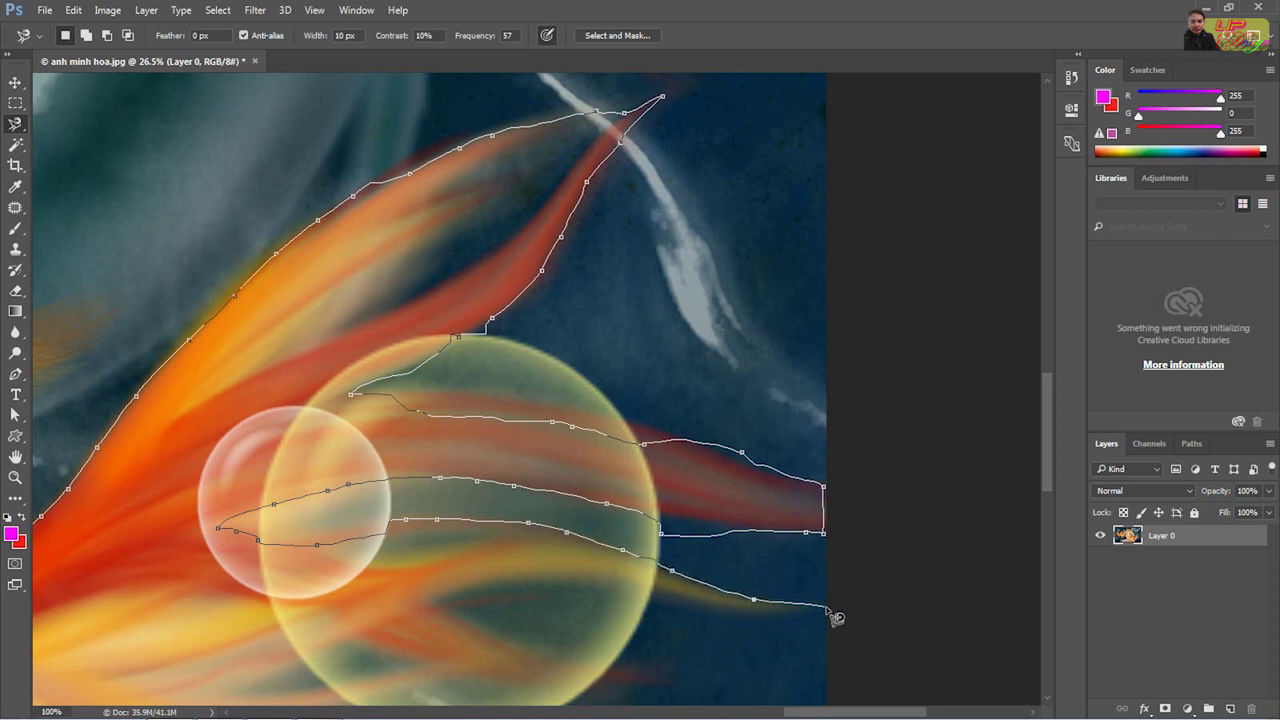
left_click_drag(632, 694, 726, 390)
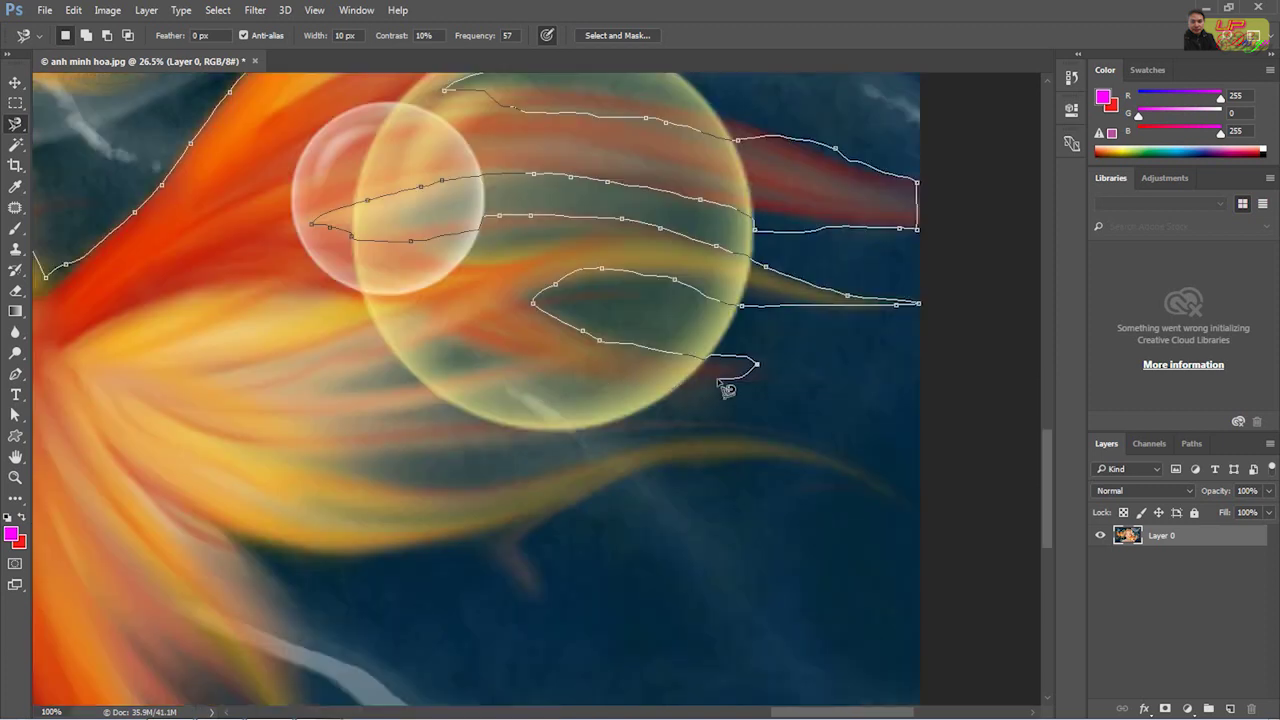
Trace along the lower fins and close the outline into a selection at the mouth
mouse_move(240, 550)
left_mouse_down()
mouse_move(486, 386)
mouse_move(860, 650)
left_mouse_up()
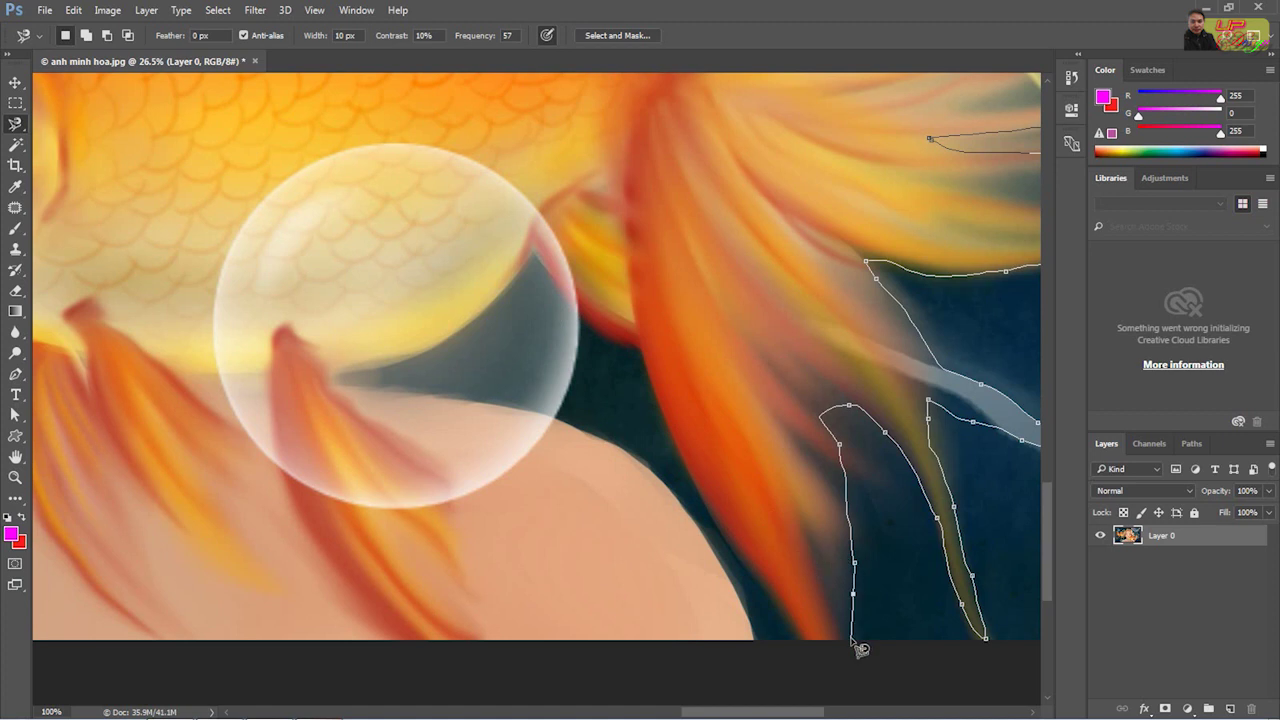
scroll(245, 585, "left", 5)
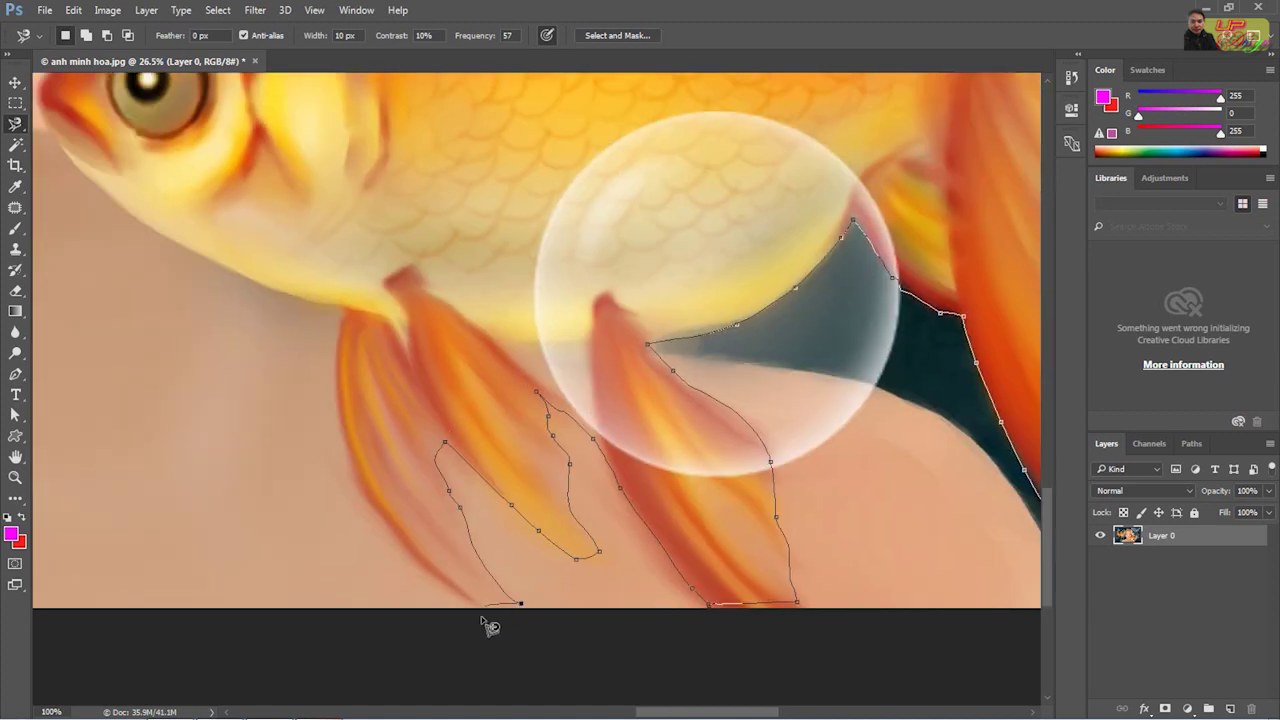
scroll(486, 623, "left", 5)
left_click(433, 252)
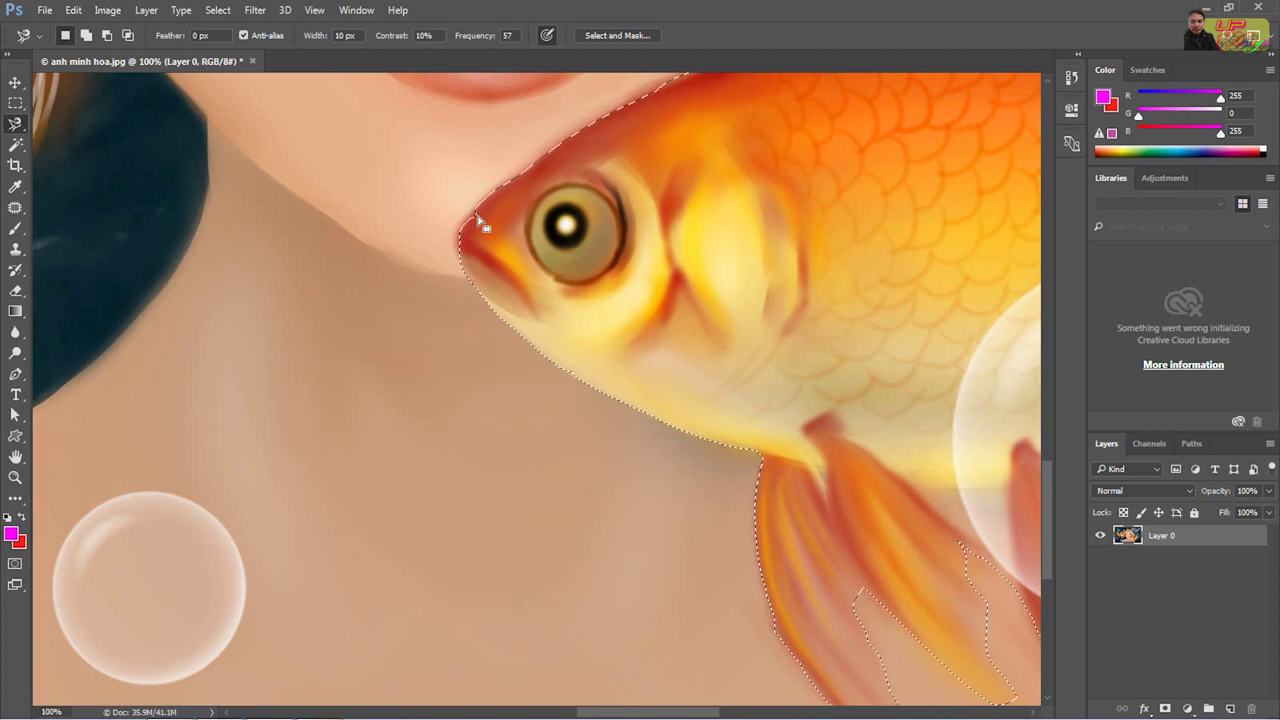
scroll(477, 215, "down", 2)
scroll(477, 215, "down", 3)
Copy the selected goldfish onto Layer 1 and place it above the original
scroll(477, 215, "down", 1)
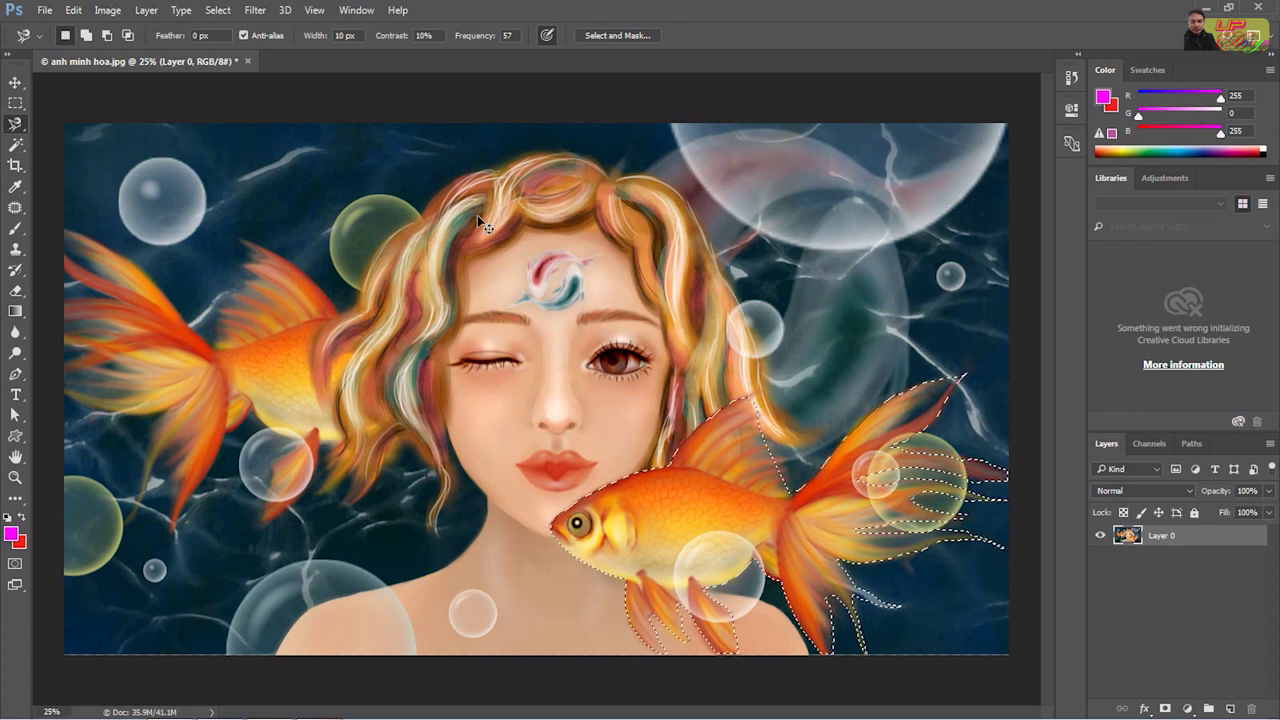
key("ctrl+j")
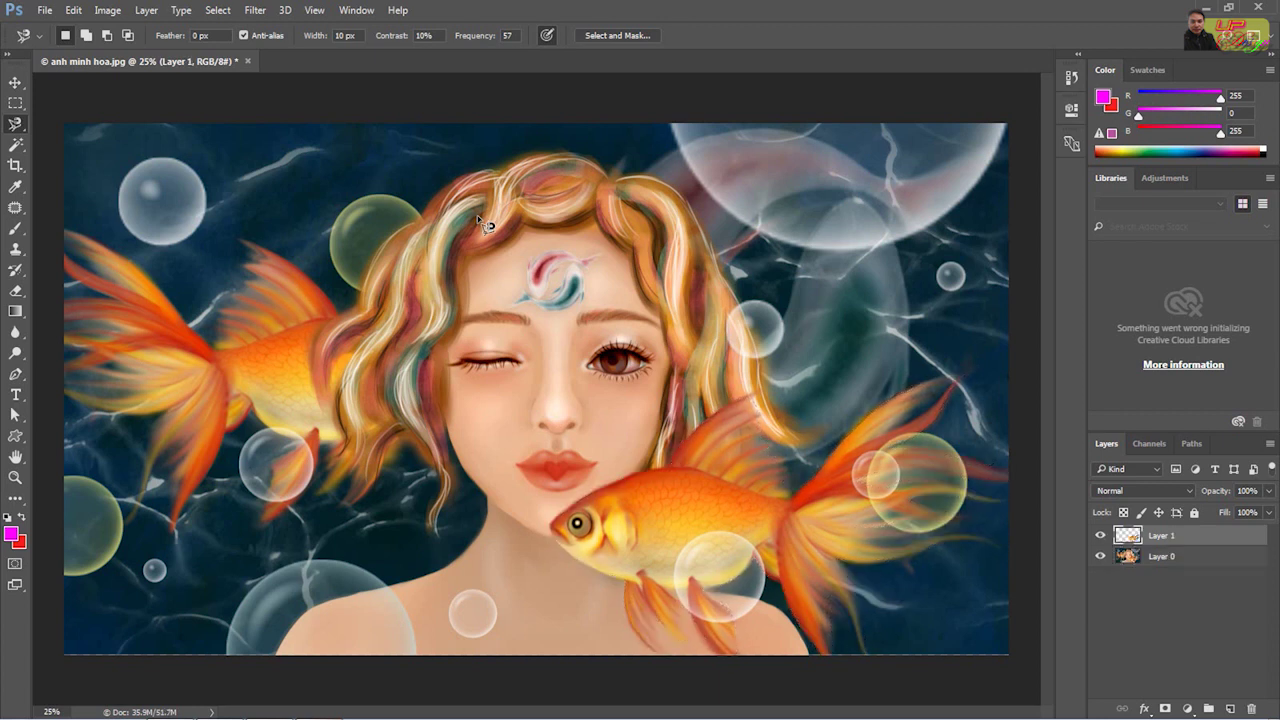
left_click(15, 80)
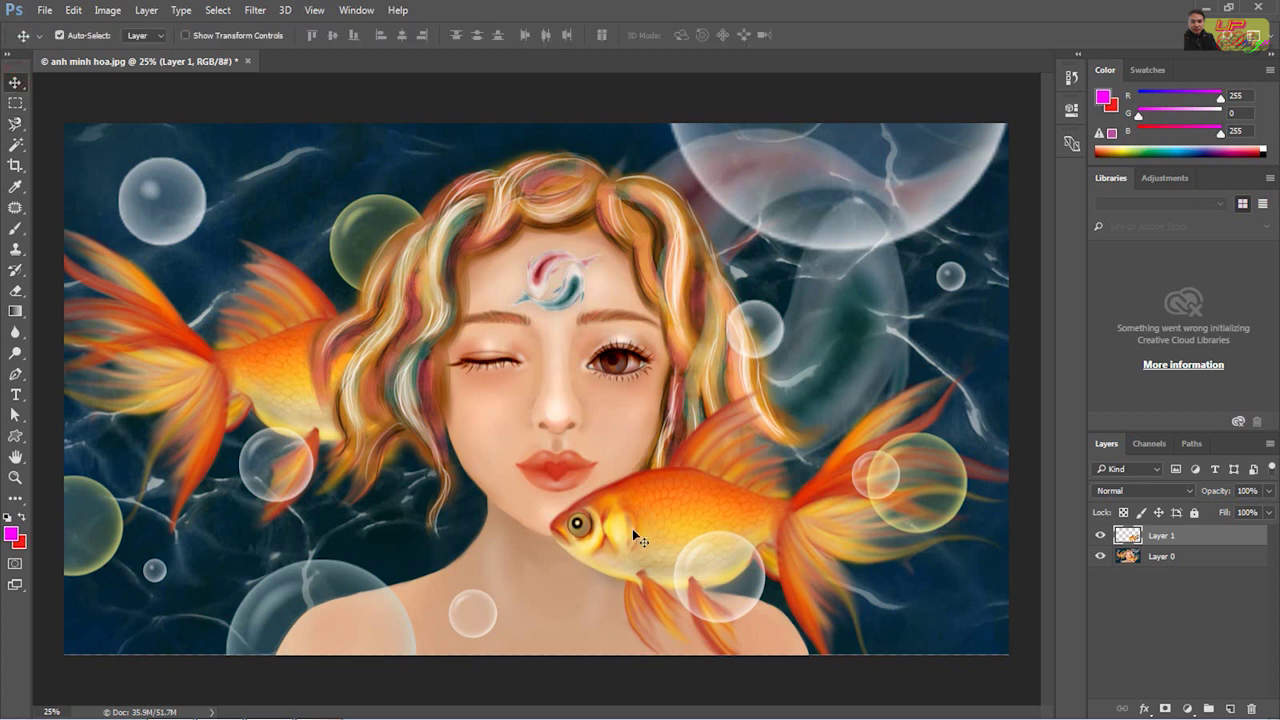
left_click_drag(634, 535, 793, 400)
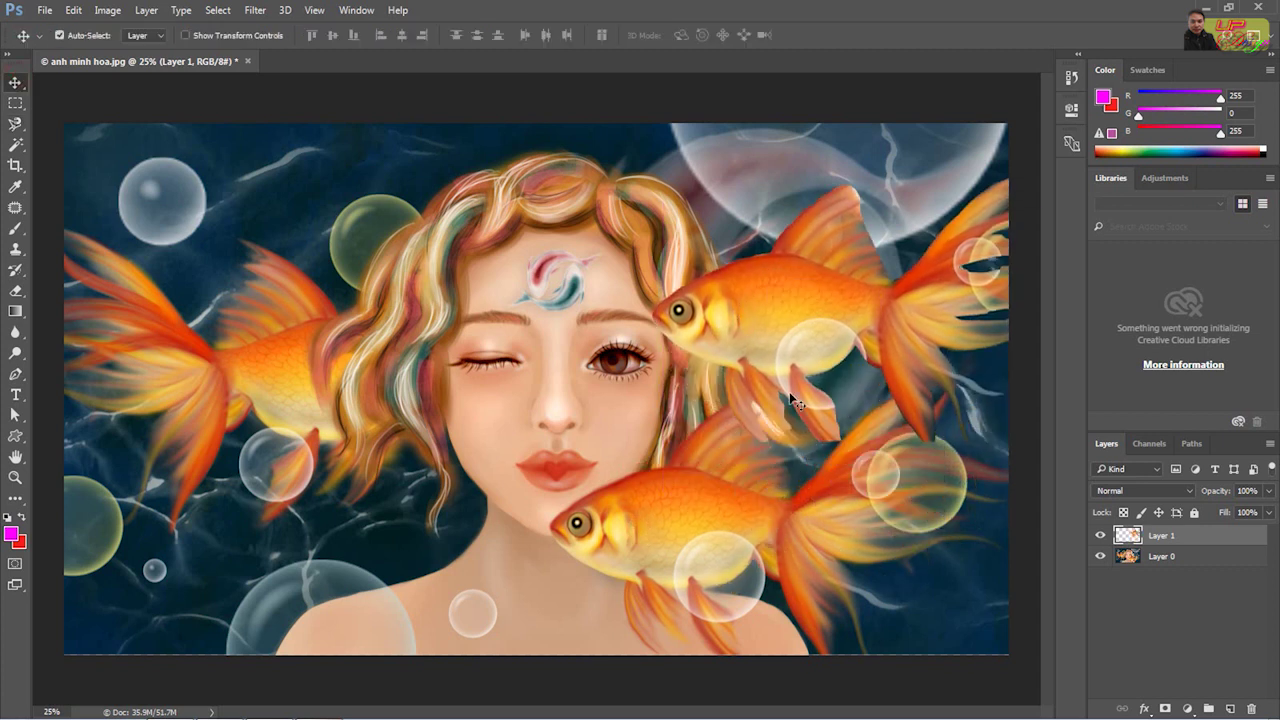
Drag out a second goldfish copy on Layer 2 and position it at the middle-right
mouse_move(845, 515)
left_mouse_down()
mouse_move(240, 558)
mouse_move(110, 370)
mouse_move(228, 631)
mouse_move(248, 569)
mouse_move(742, 624)
mouse_move(880, 160)
left_mouse_up()
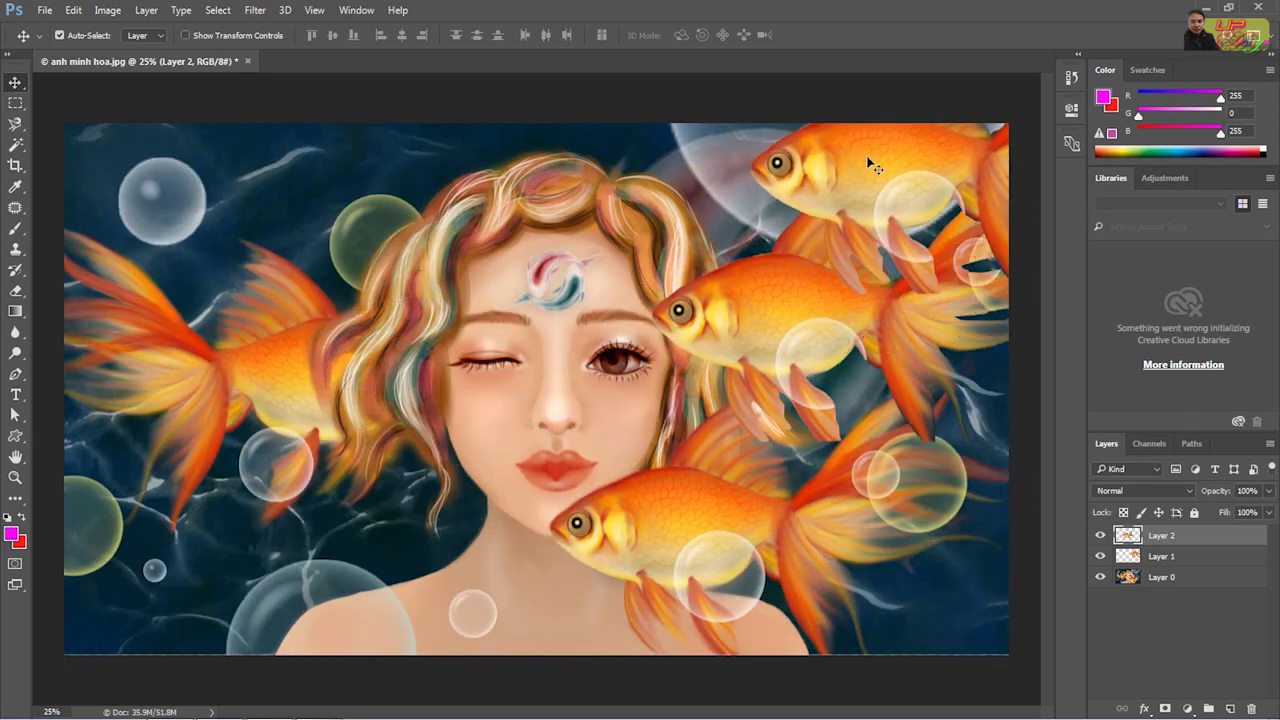
left_click_drag(808, 330, 874, 502)
left_click_drag(831, 235, 792, 375)
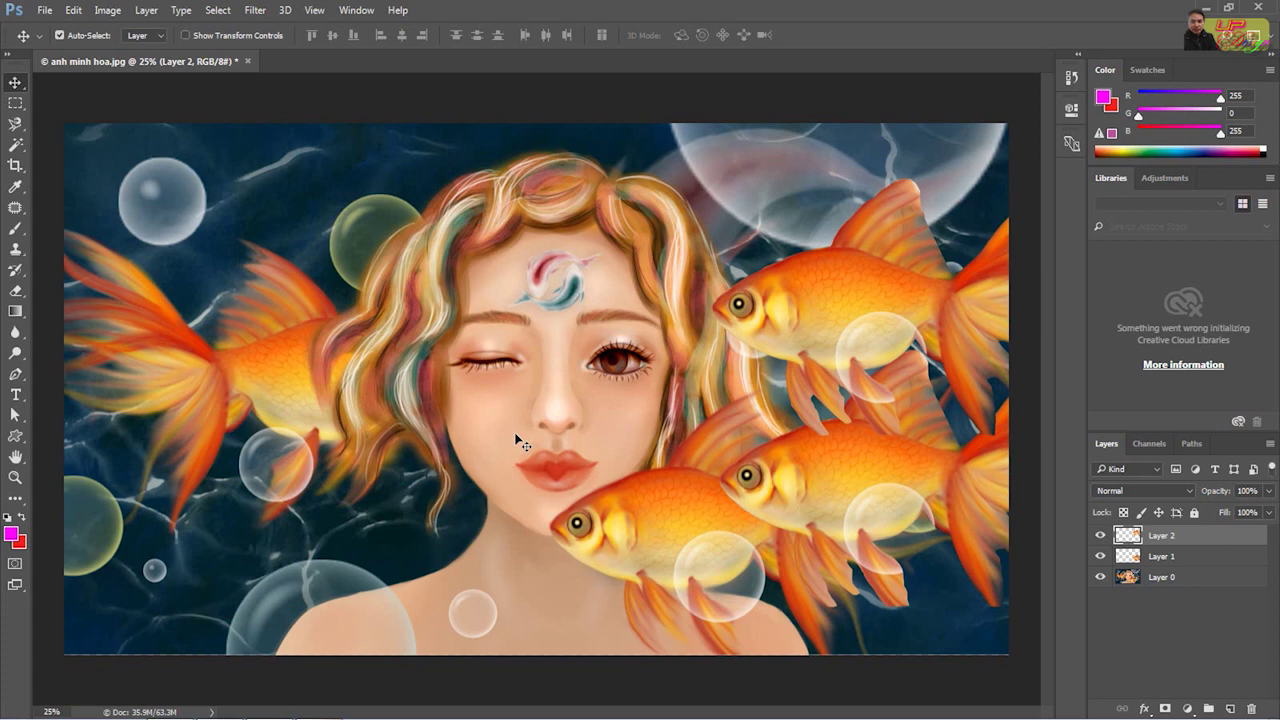
key("space")
key("ctrl+plus")
key("ctrl+plus")
key("ctrl+plus")
mouse_move(834, 595)
left_mouse_down()
mouse_move(566, 294)
mouse_move(723, 509)
mouse_move(749, 366)
mouse_move(949, 629)
mouse_move(940, 640)
left_mouse_up()
key("ctrl+minus")
key("ctrl+minus")
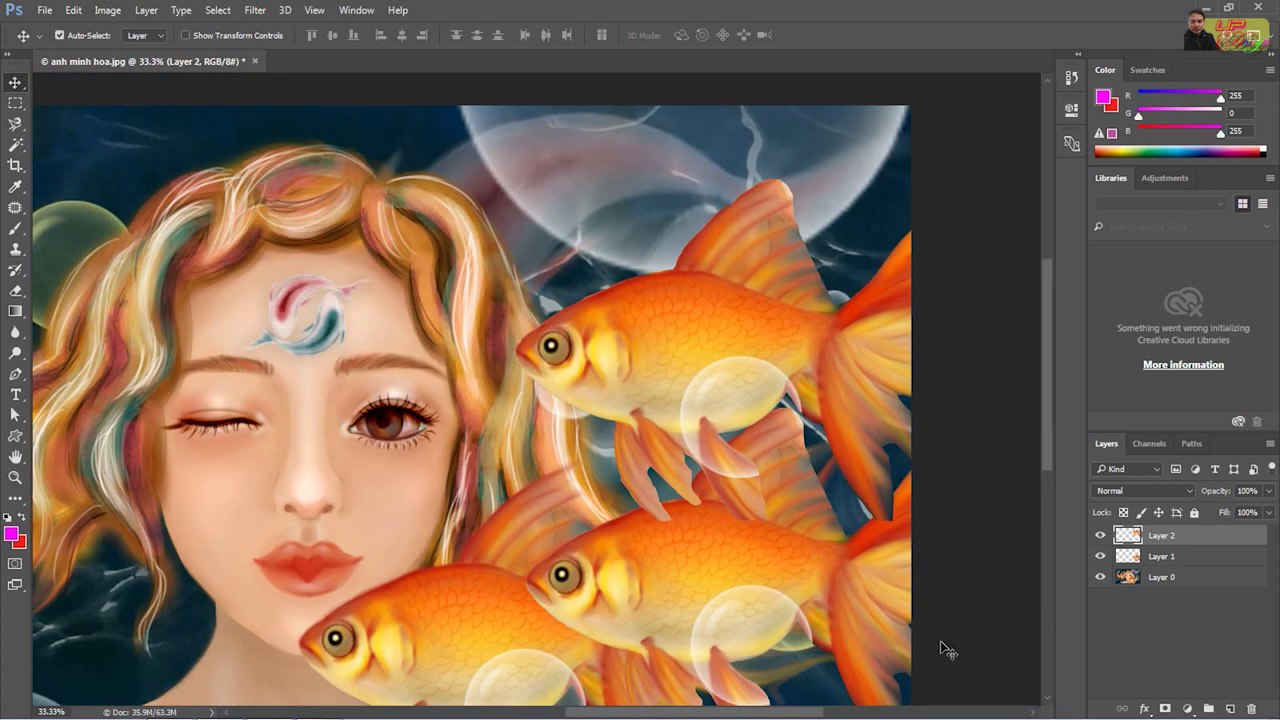
key("ctrl+0")
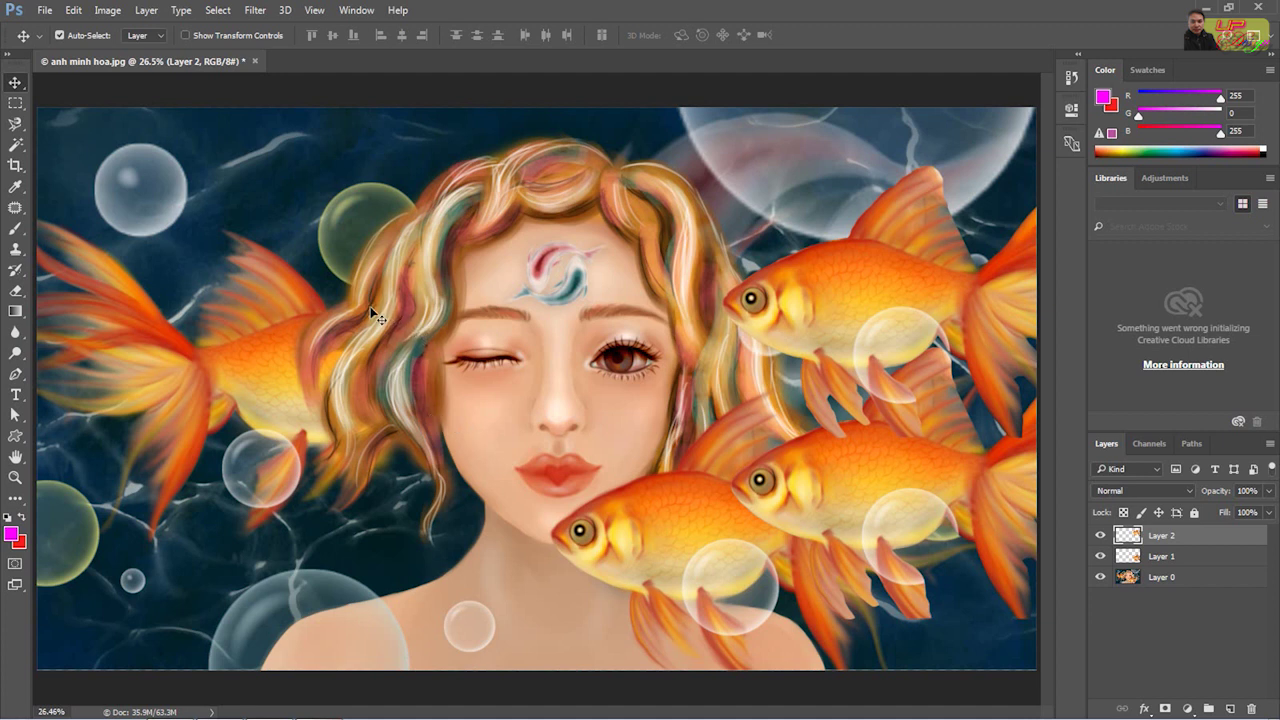
Set the screen mode to Full Screen Mode With Menu Bar, hiding the document tab
left_click(29, 597)
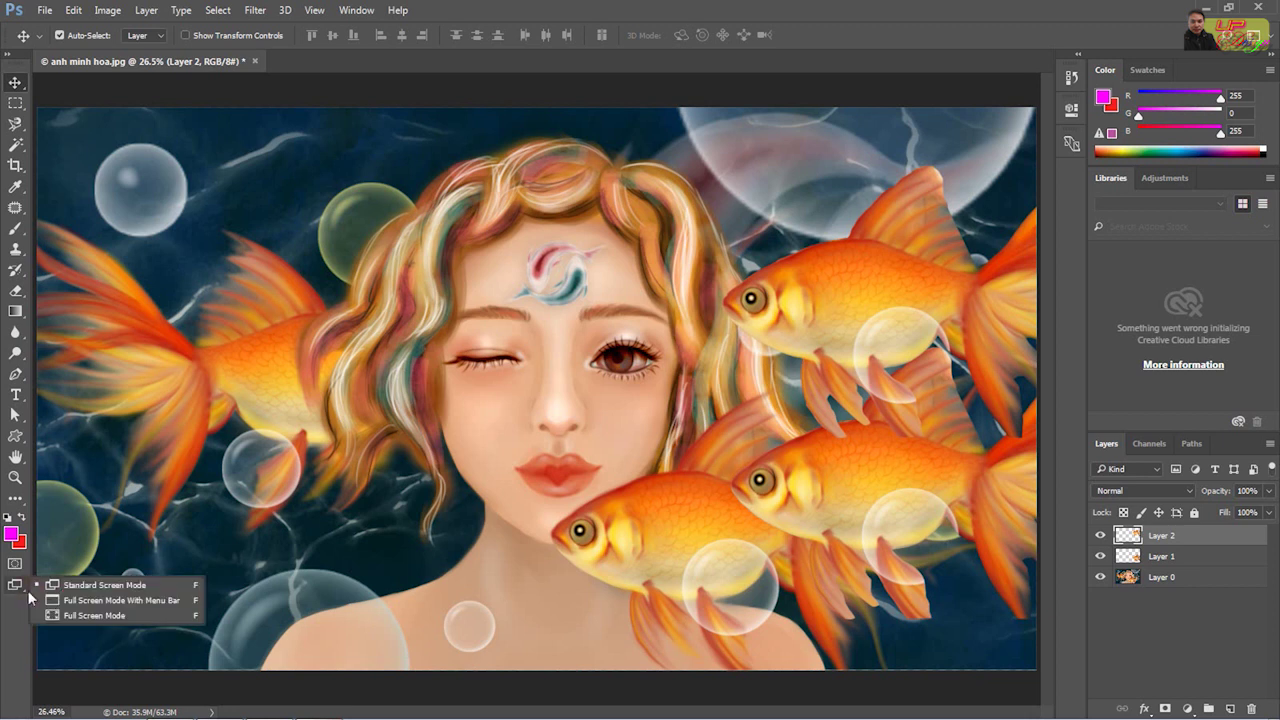
left_click(113, 584)
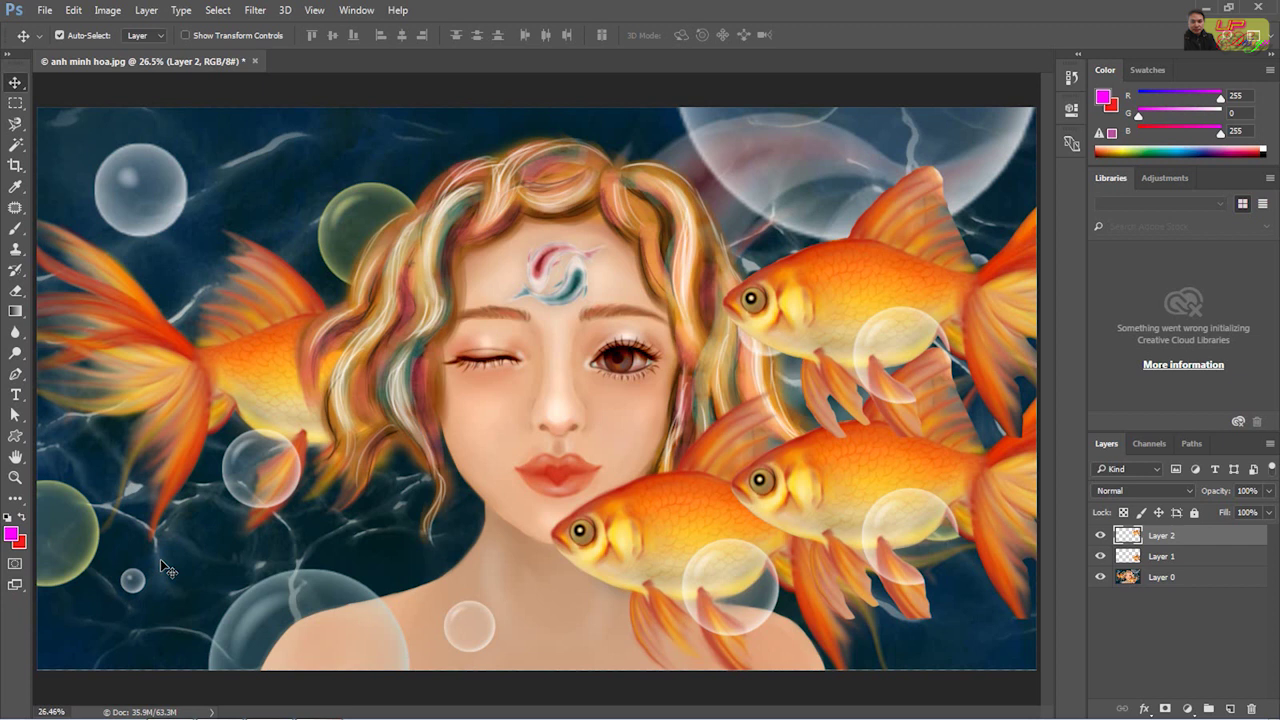
left_click(22, 596)
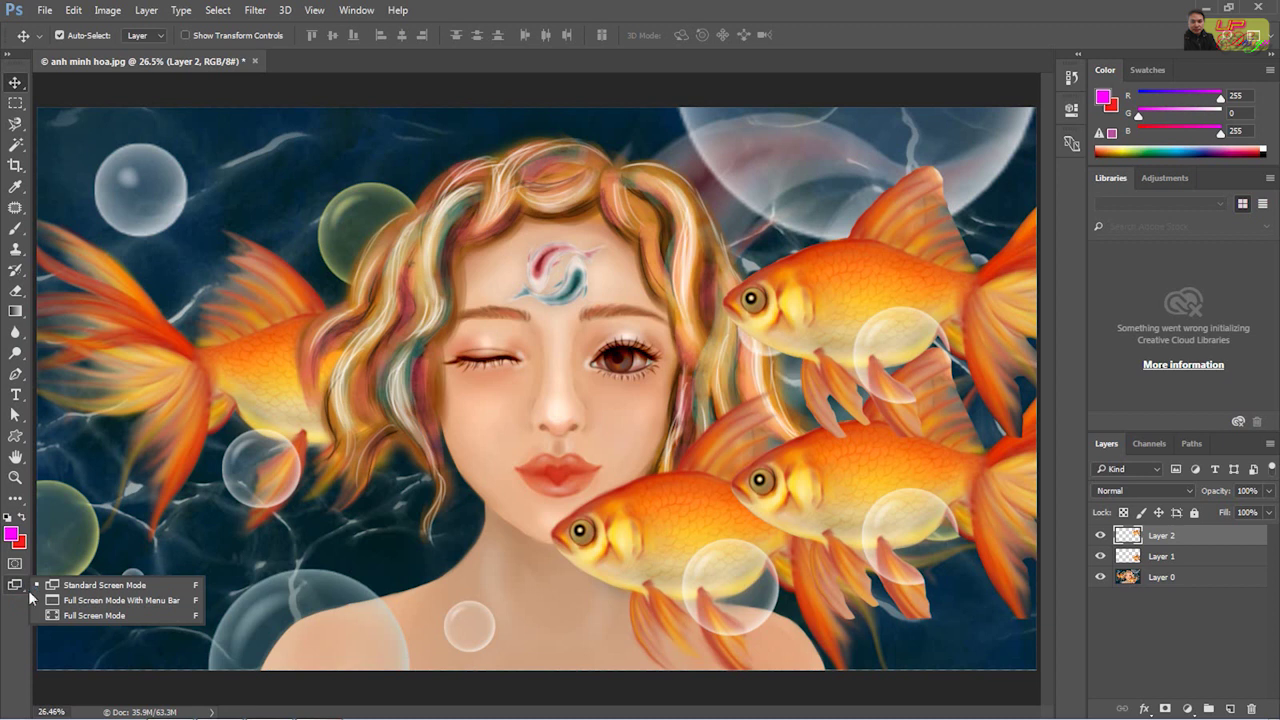
left_click(101, 604)
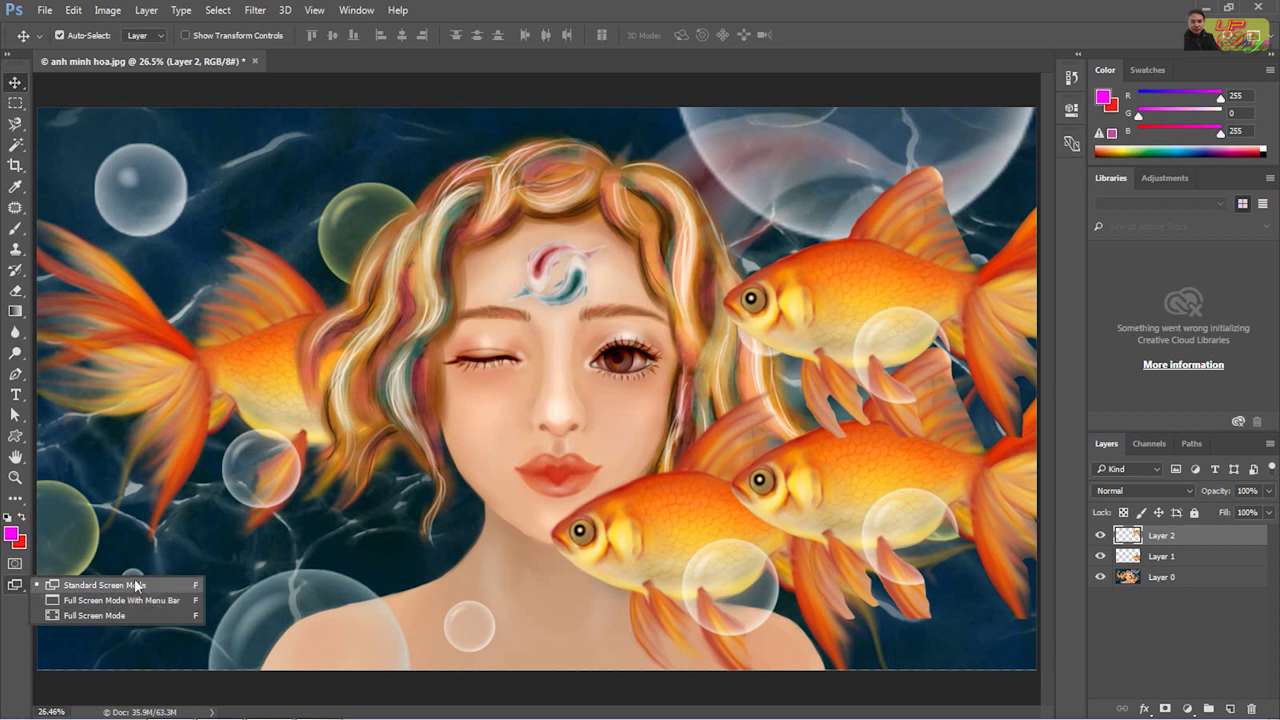
left_click(139, 600)
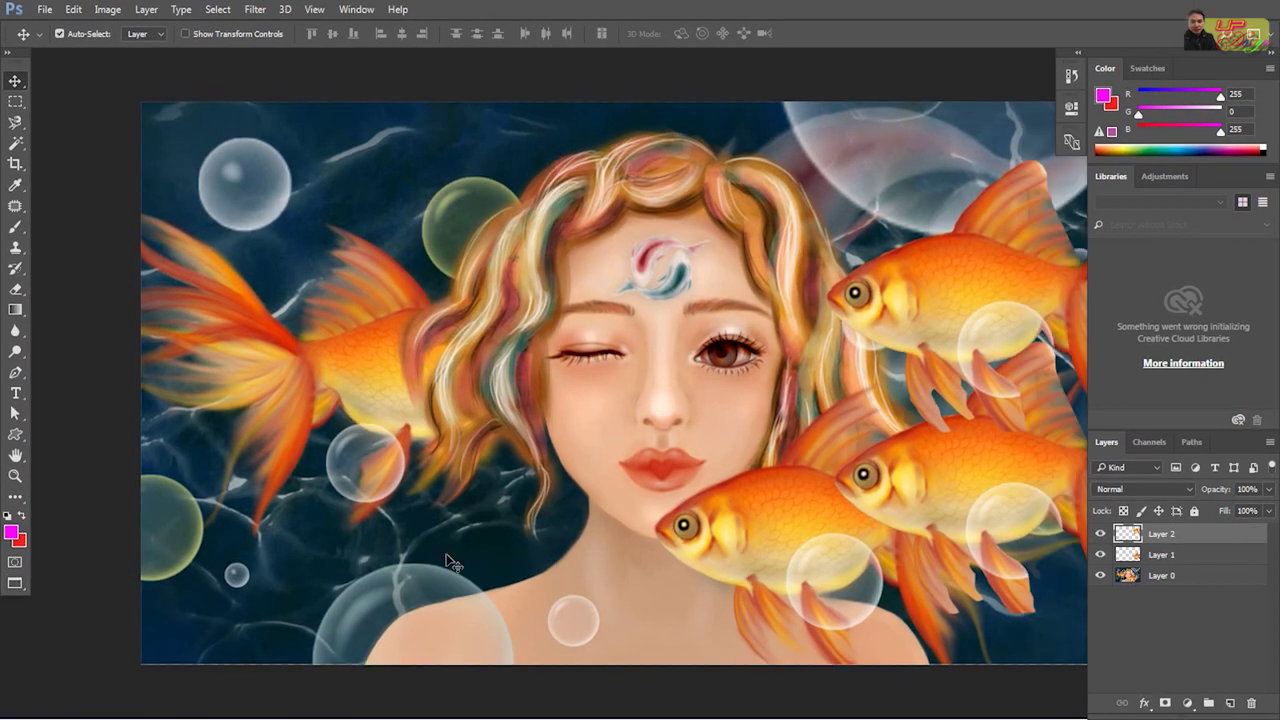
In full-screen view, raise the middle-right goldfish about 125 px, keeping the upper-right fish in place
key("f")
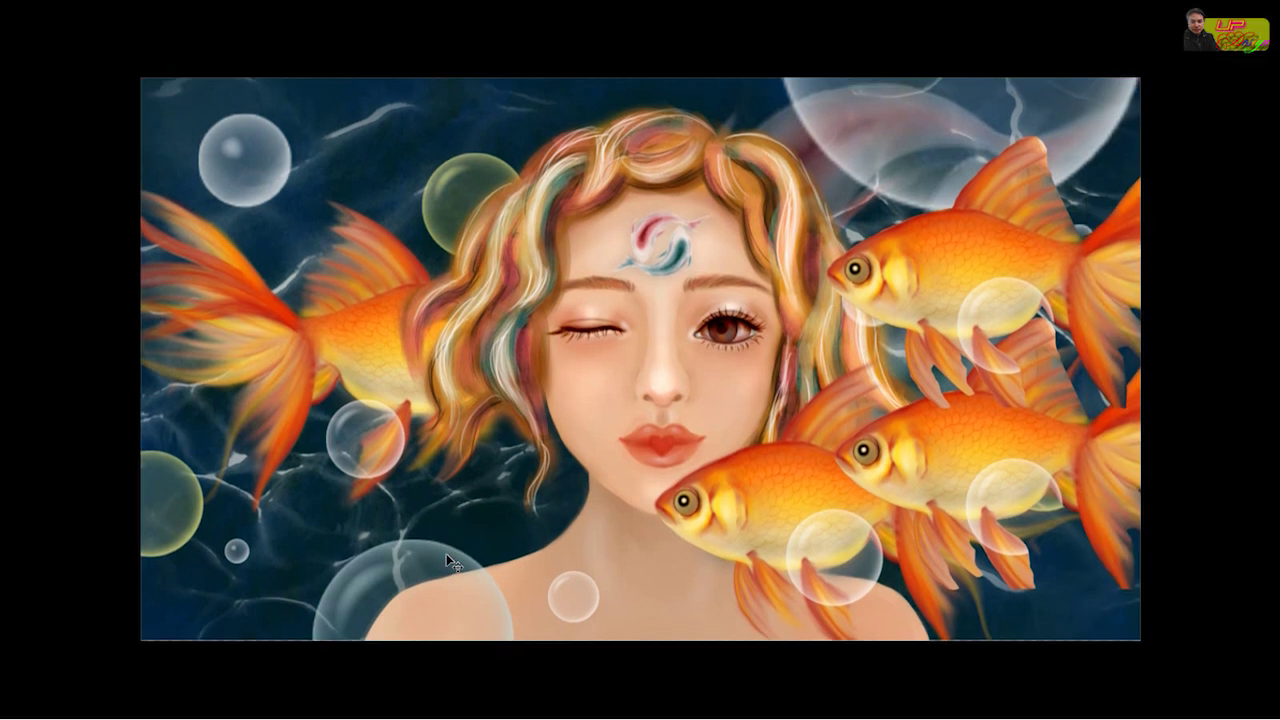
key("ctrl+0")
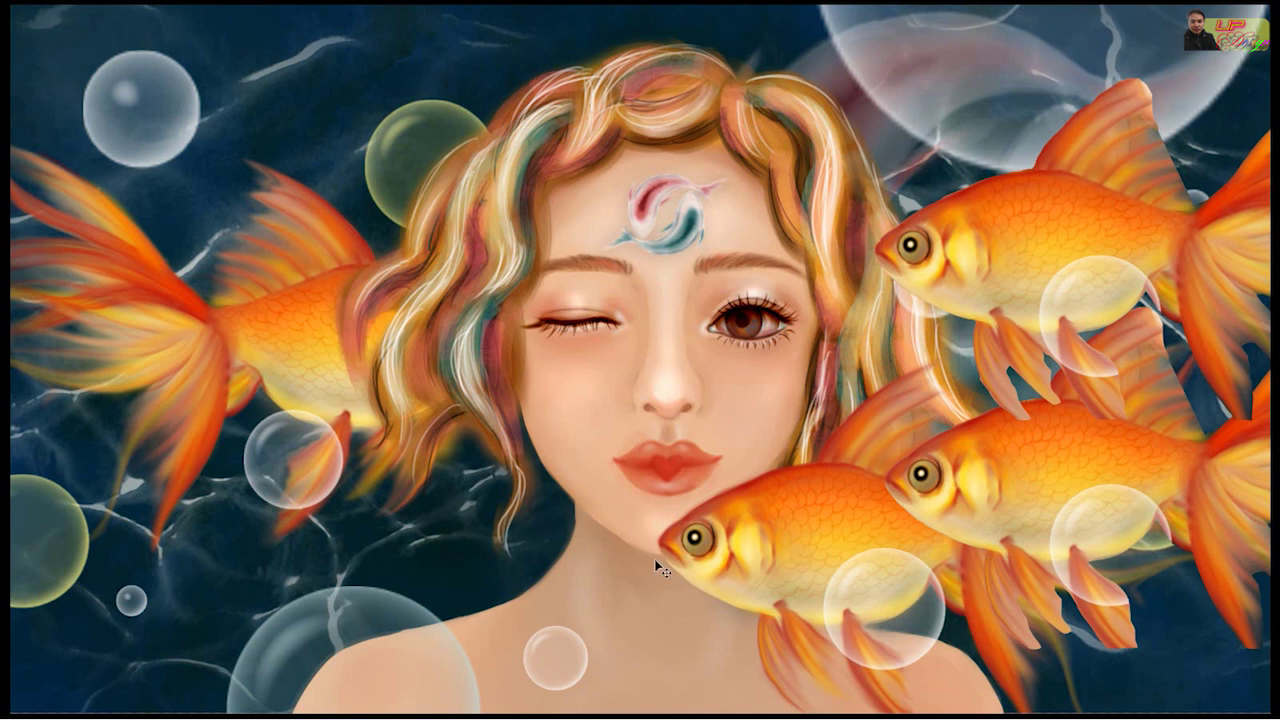
left_click_drag(1022, 279, 372, 553)
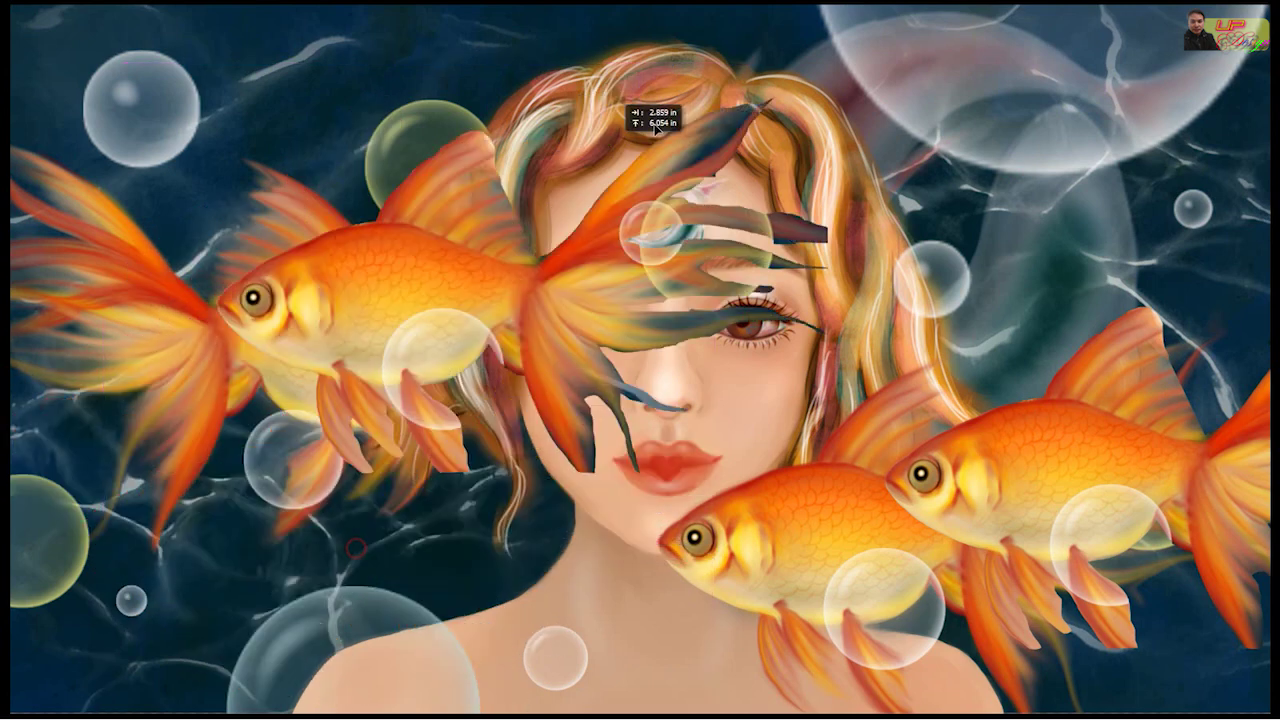
left_click_drag(372, 553, 1034, 111)
left_click_drag(1020, 367, 997, 242)
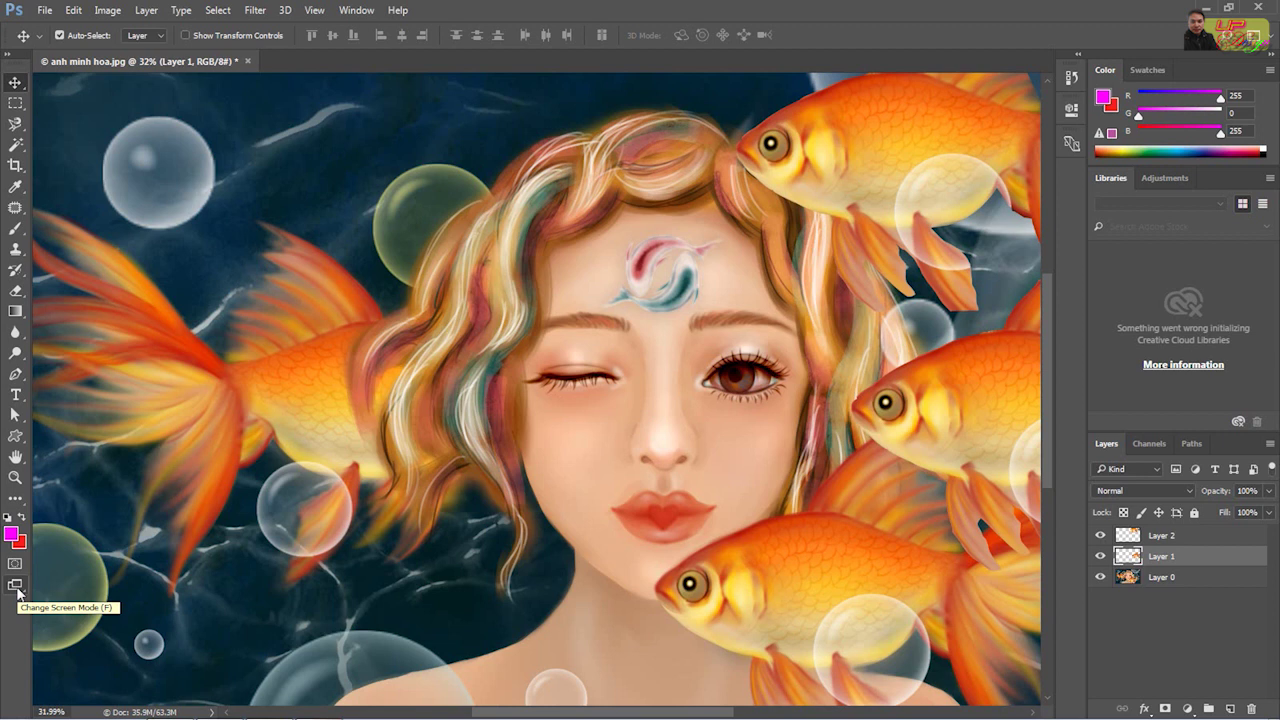
Cycle the screen modes back to Standard Screen Mode with all panels showing
left_click(17, 591)
key("f")
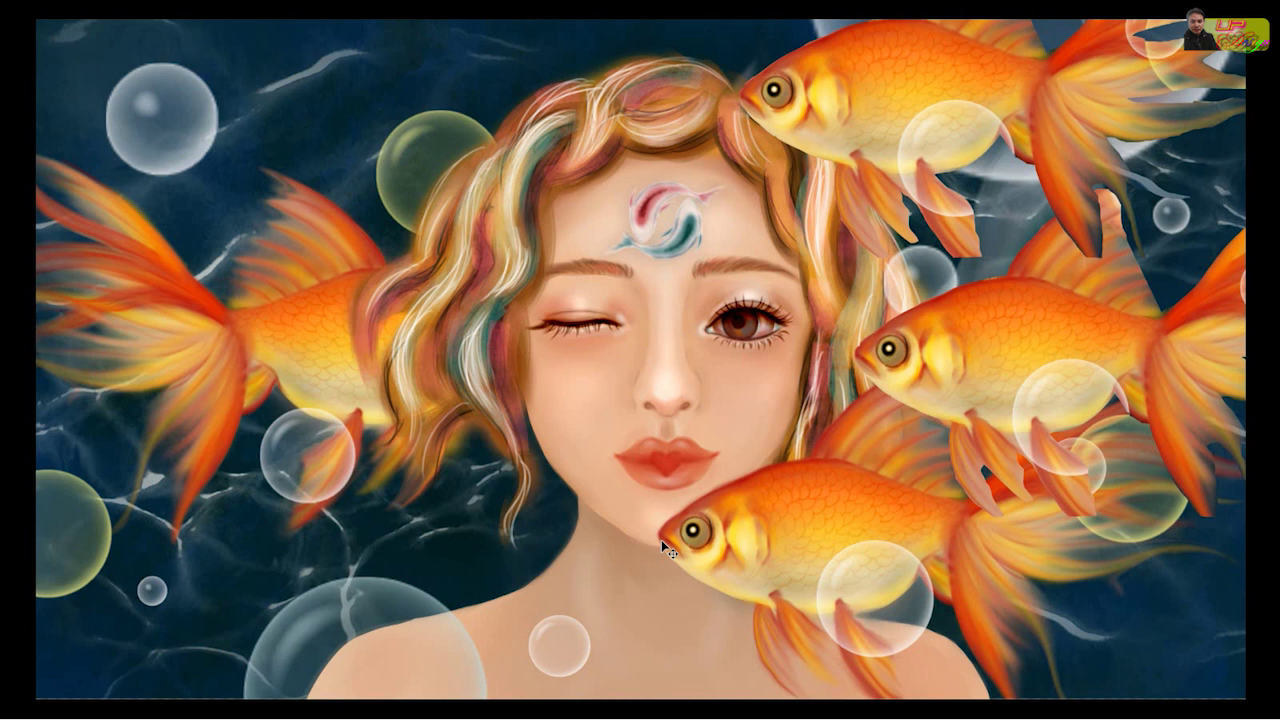
key("f")
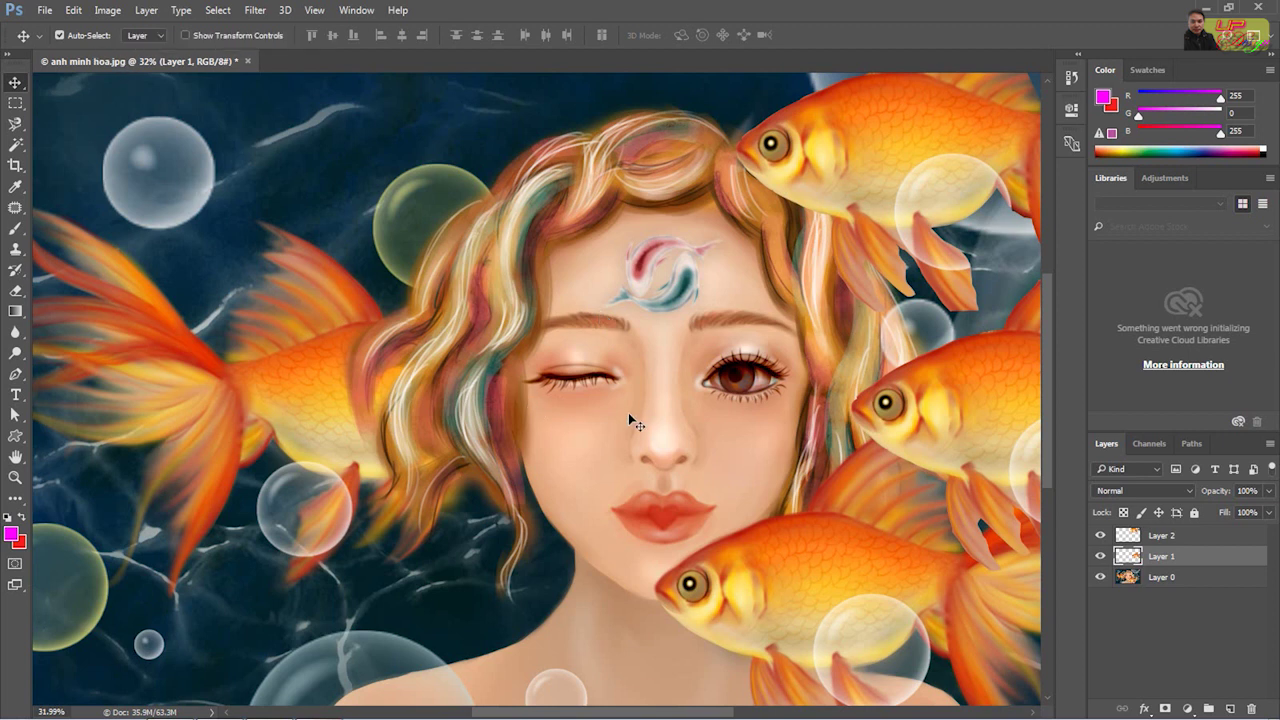
key("Tab")
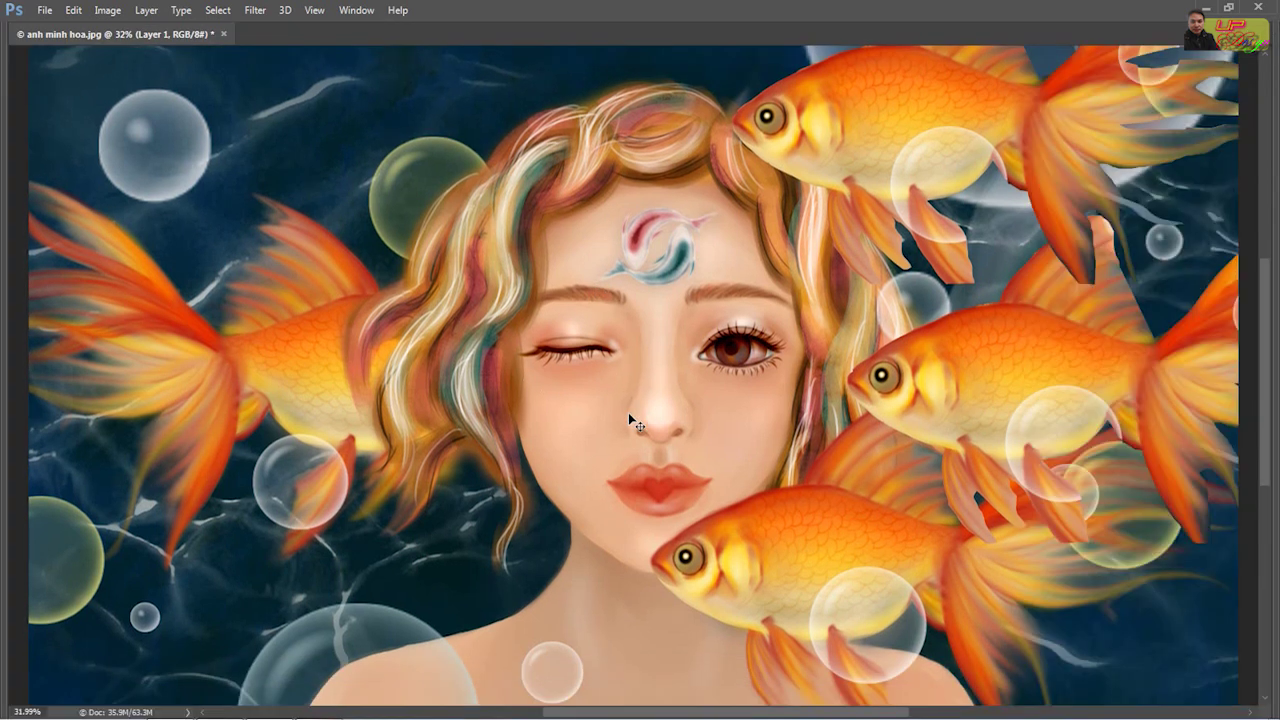
key("Tab")
key("Tab")
key("Tab")
key("Tab")
key("Tab")
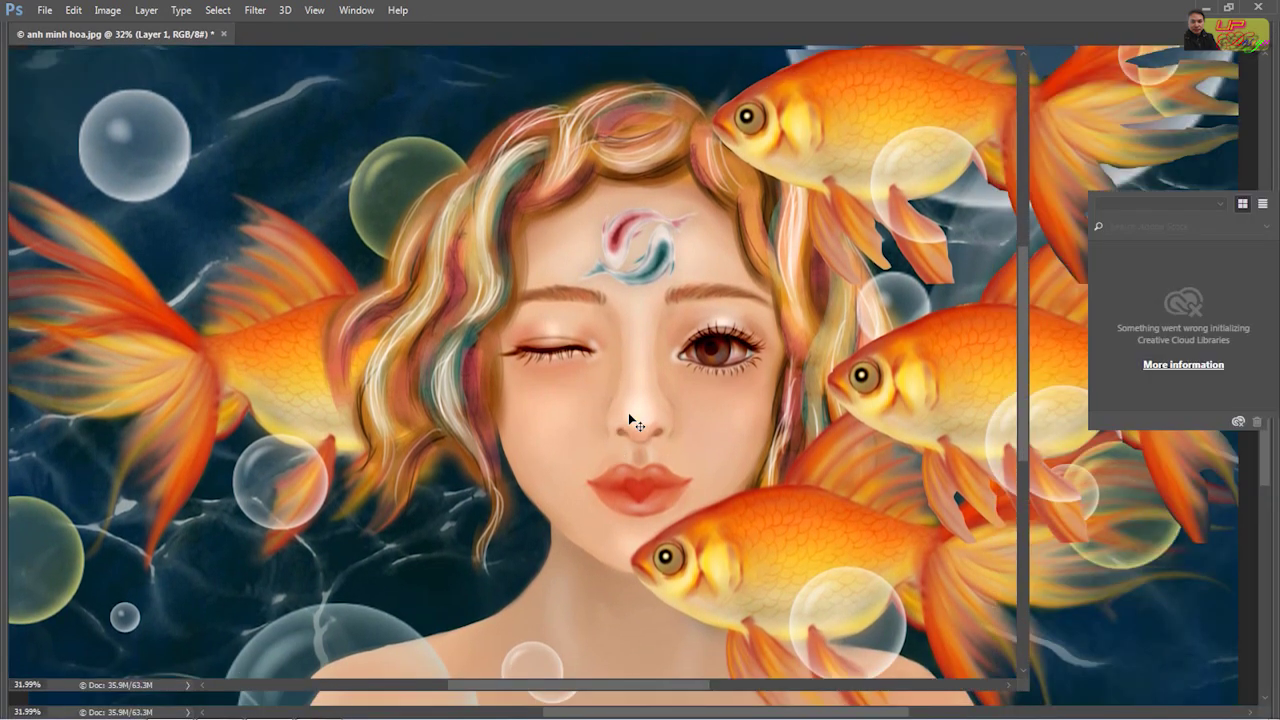
key("Tab")
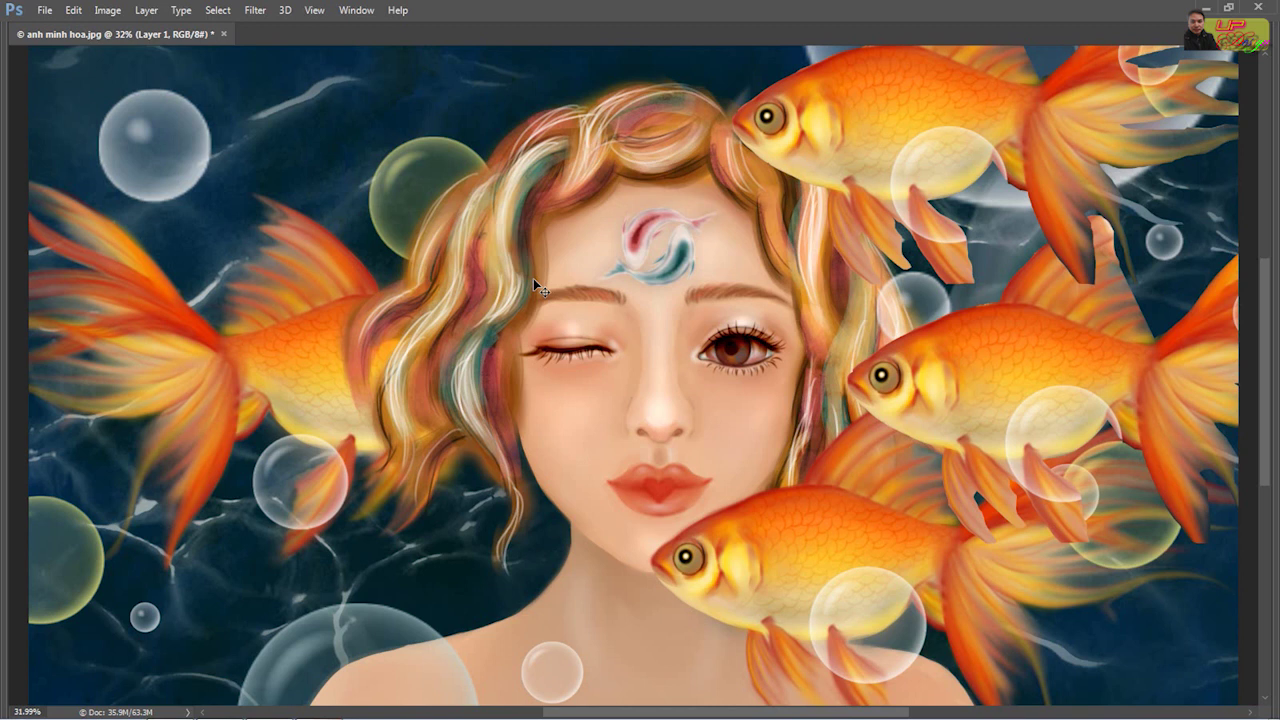
key("Tab")
key("Tab")
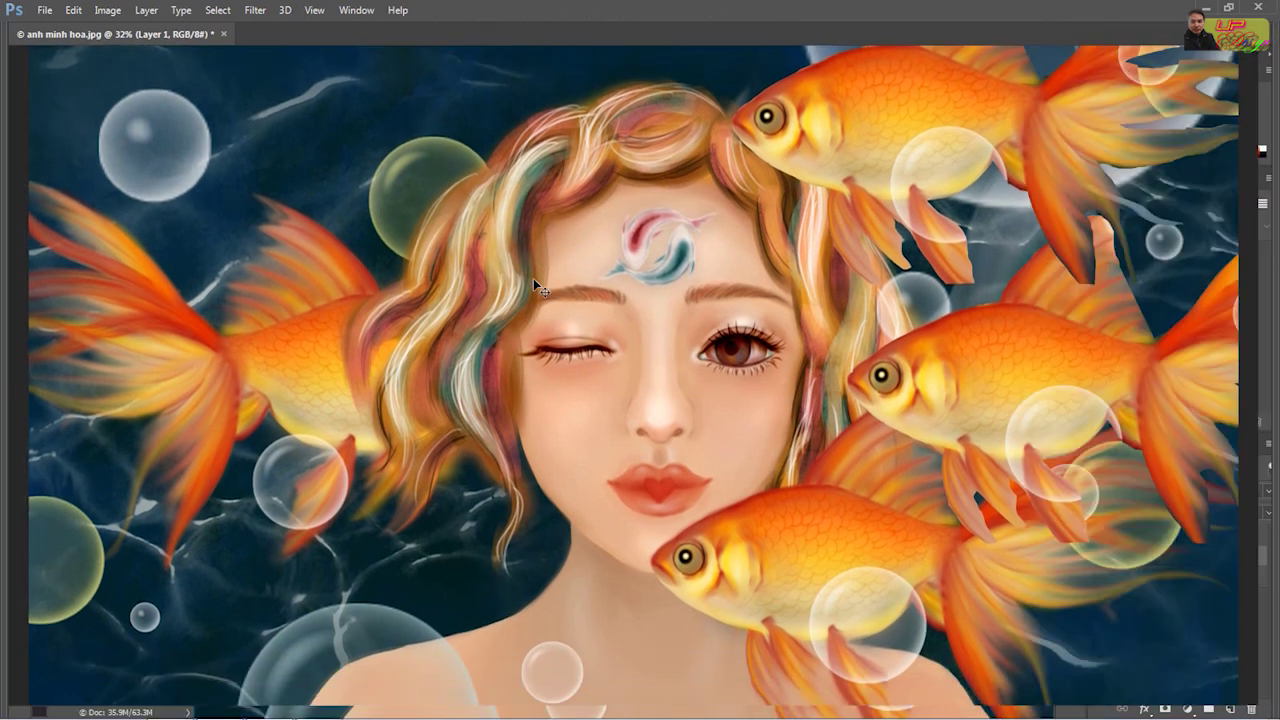
key("Tab")
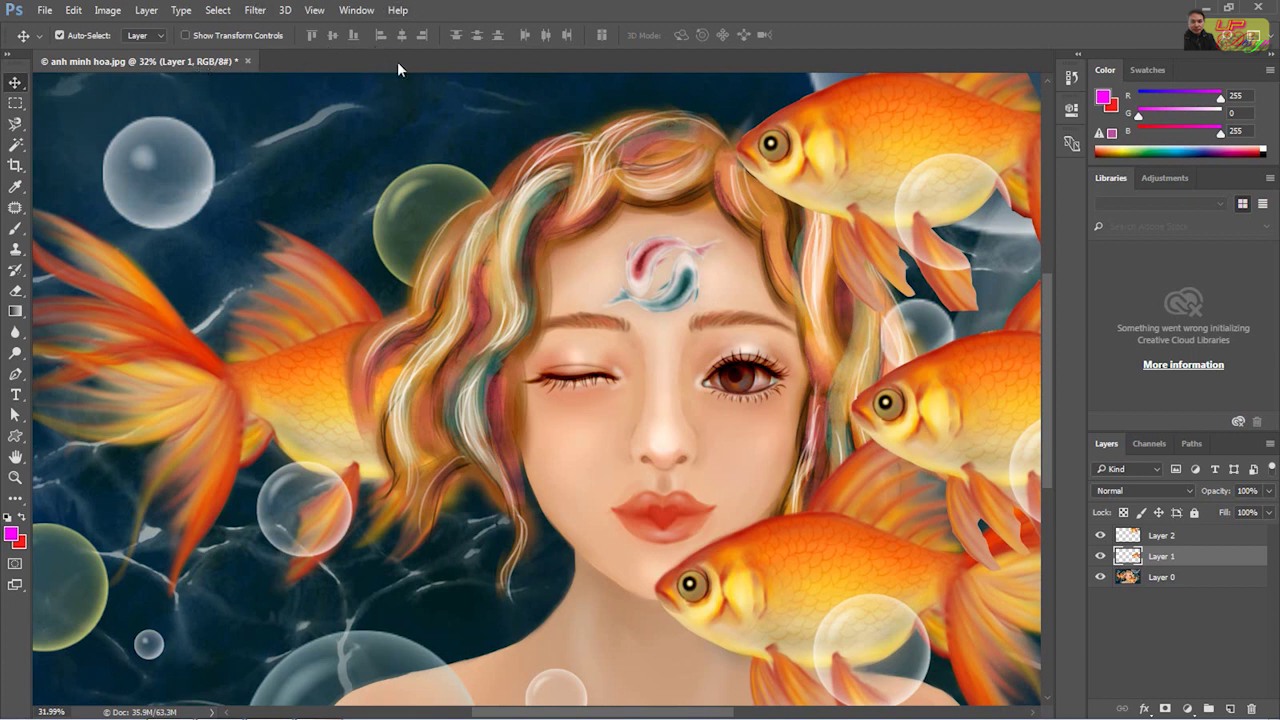
Create a blank white Untitled-1 document from a size preset, then return to anh minh hoa.jpg
left_click(44, 10)
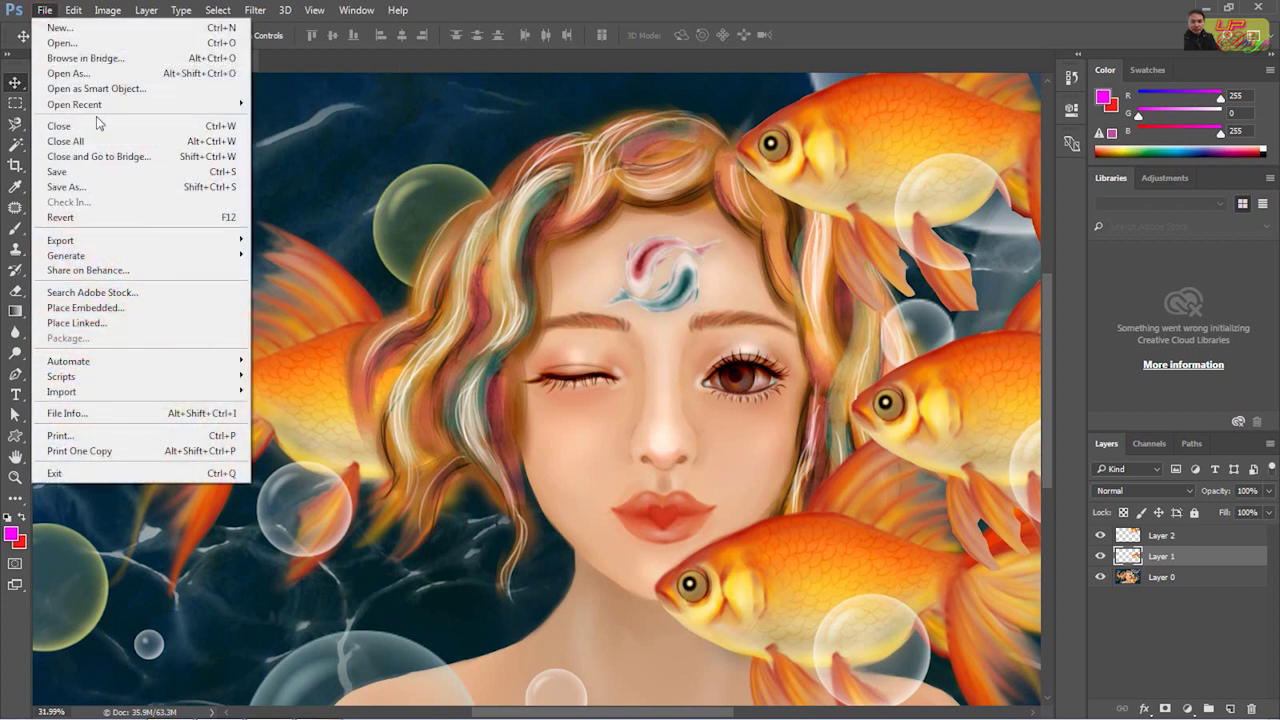
left_click(90, 27)
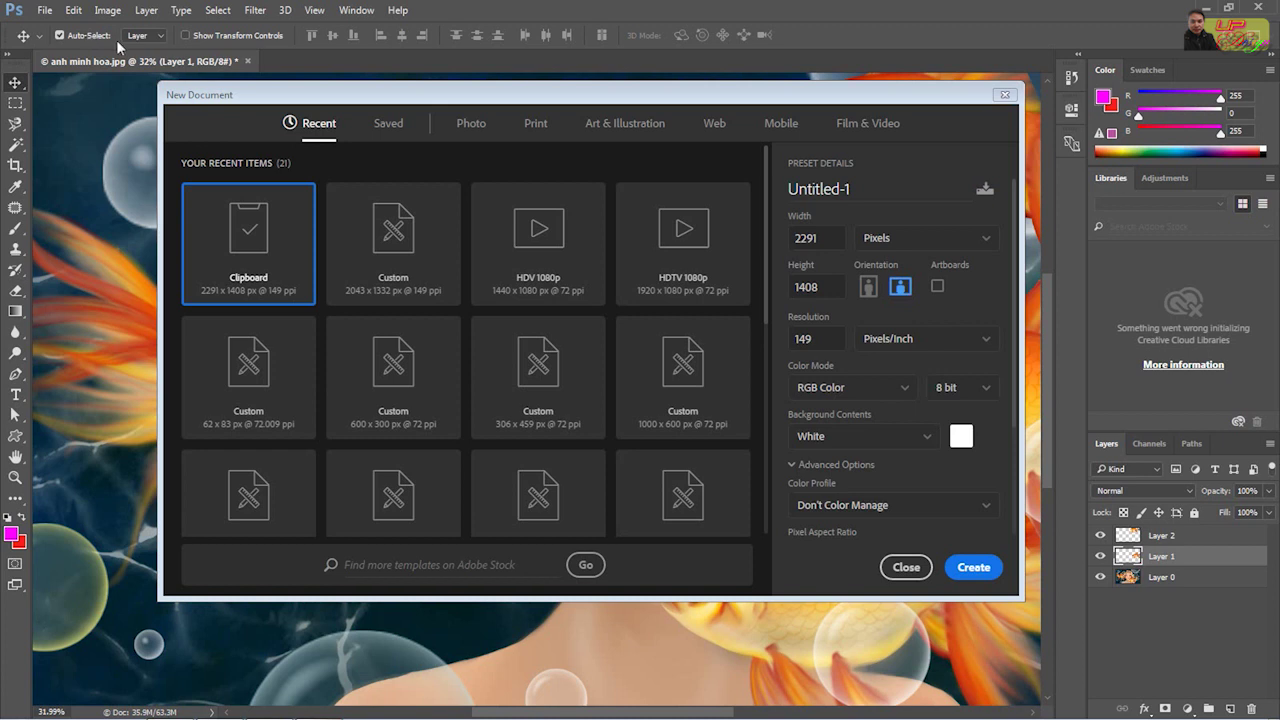
left_click(418, 254)
left_click(975, 568)
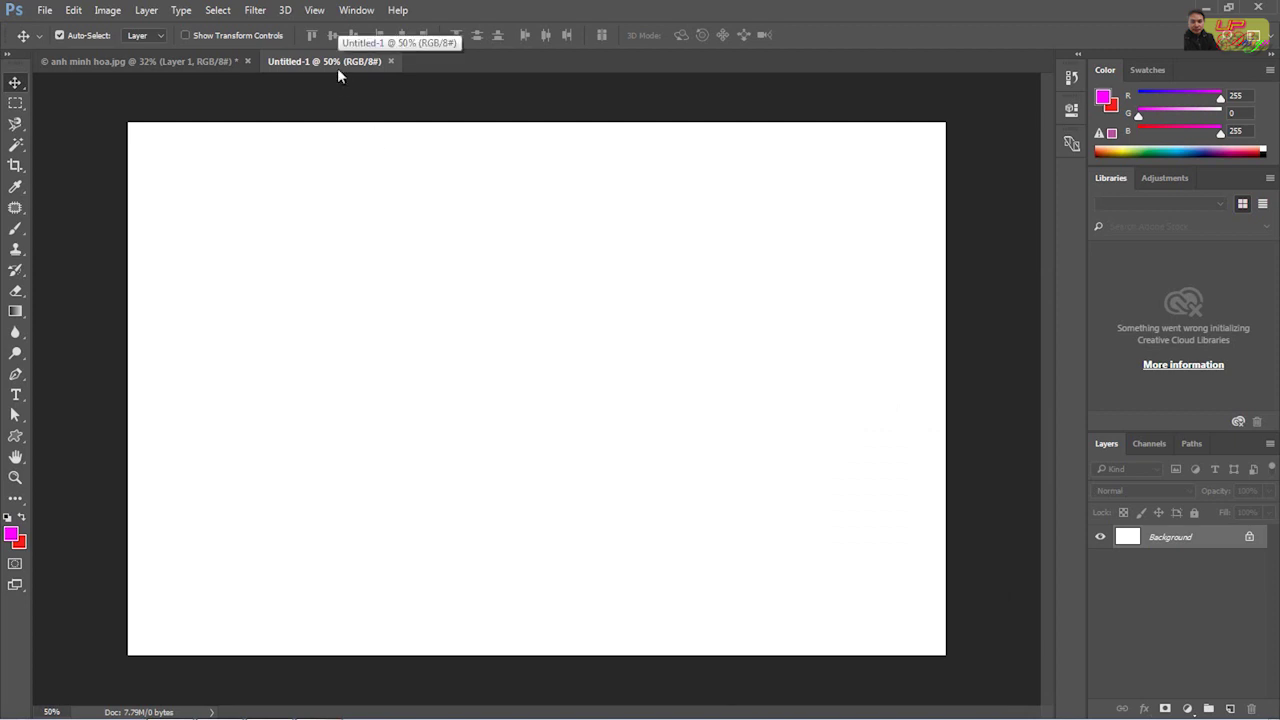
left_click(210, 62)
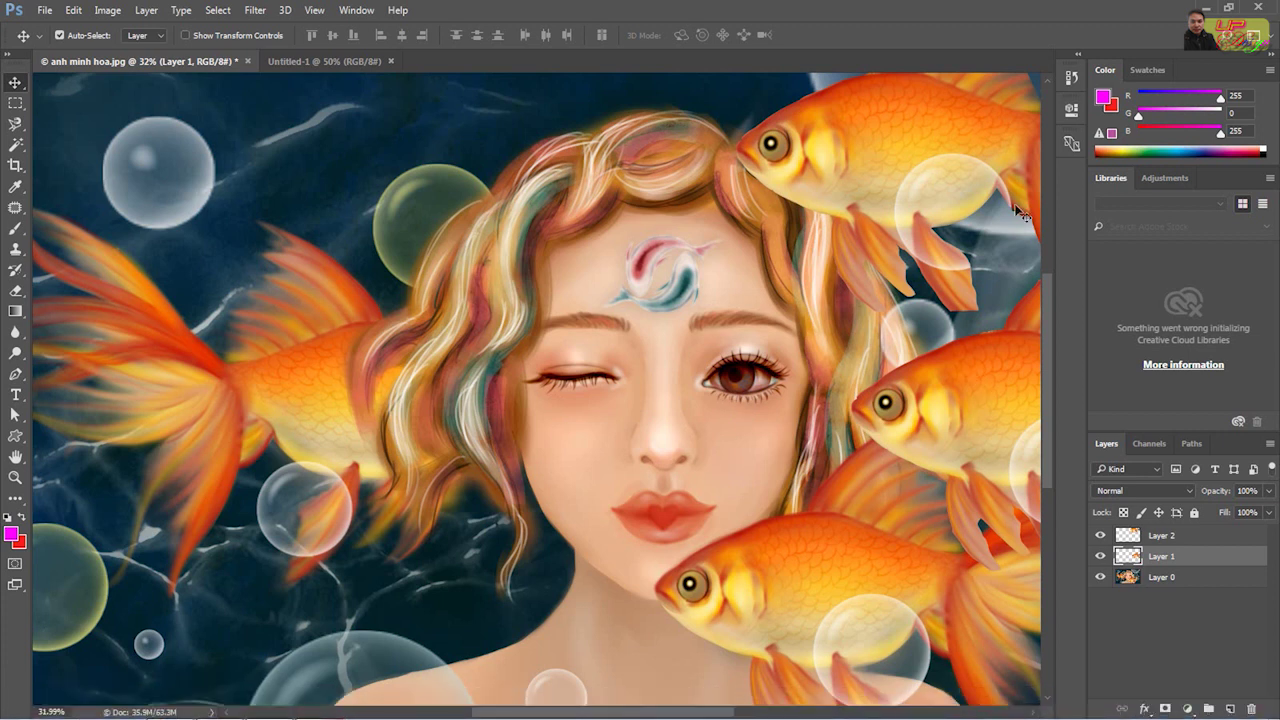
Copy the upper-right goldfish layer into Untitled-1, then try a scale and rotation and cancel it
left_click_drag(833, 179, 329, 65)
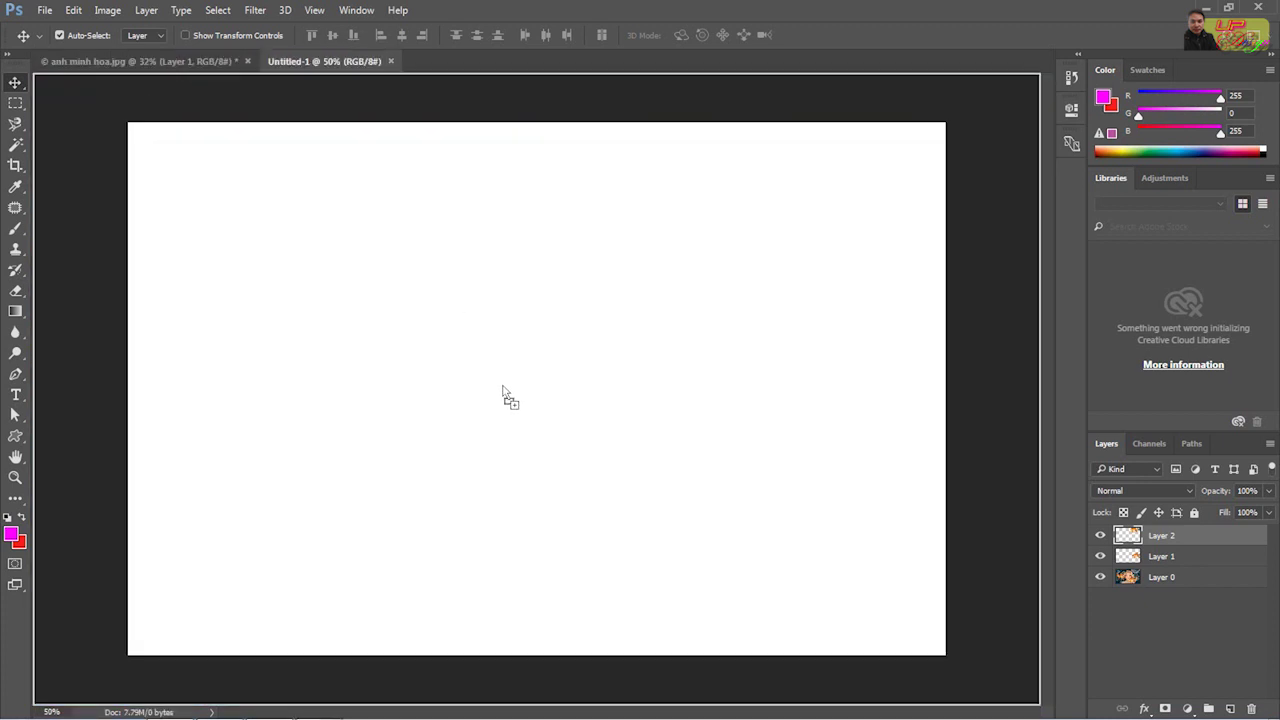
mouse_move(329, 65)
left_mouse_down()
mouse_move(522, 396)
mouse_move(454, 428)
left_mouse_up()
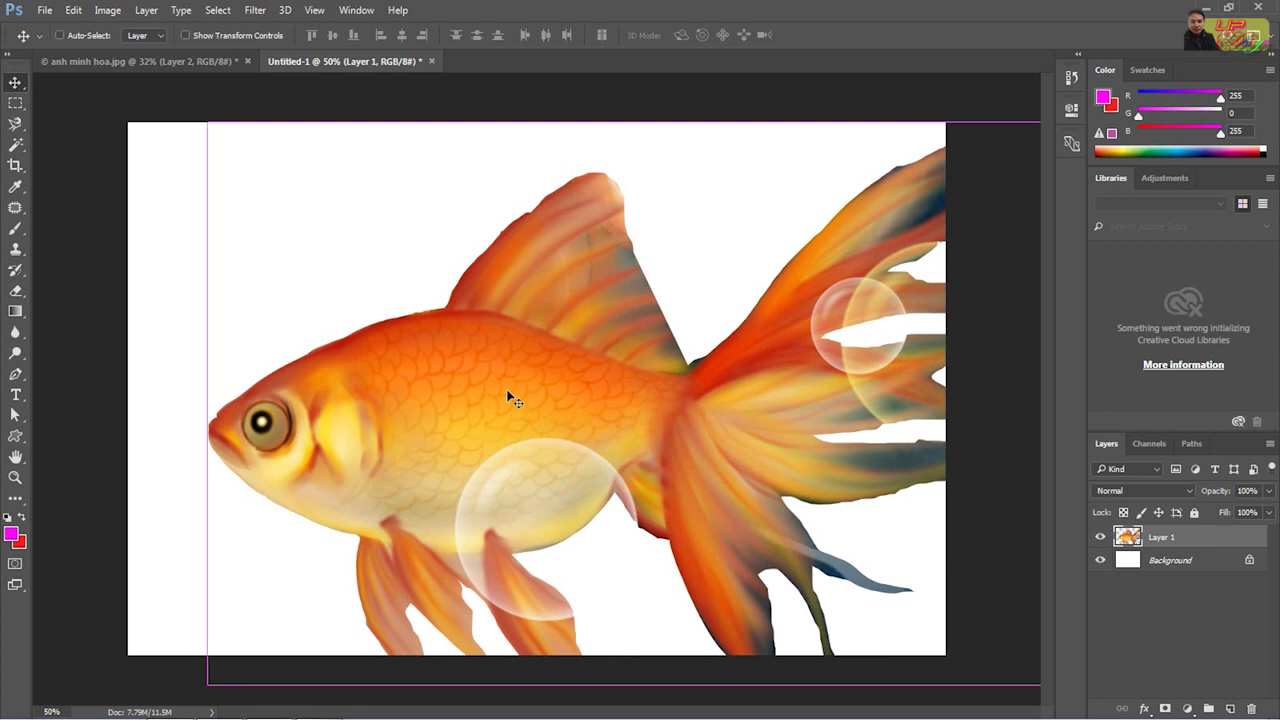
key("ctrl+t")
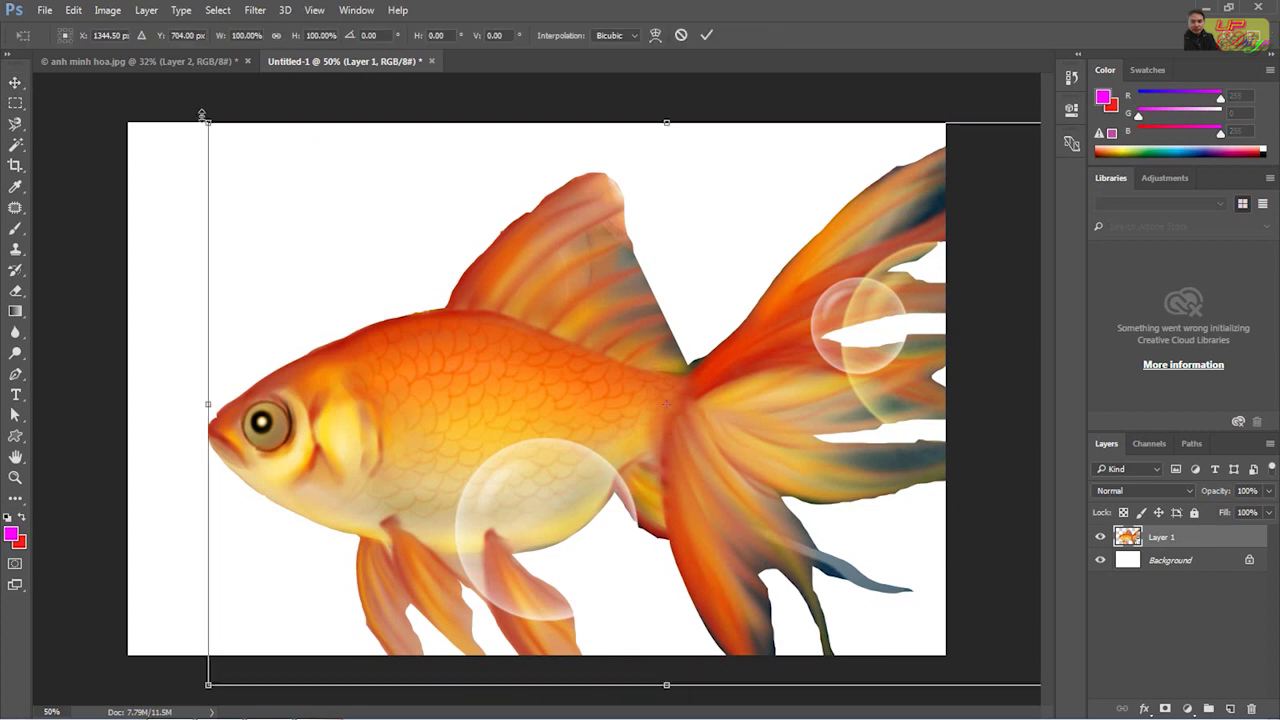
left_click_drag(208, 122, 589, 326)
mouse_move(753, 523)
left_mouse_down()
mouse_move(731, 430)
mouse_move(811, 393)
left_mouse_up()
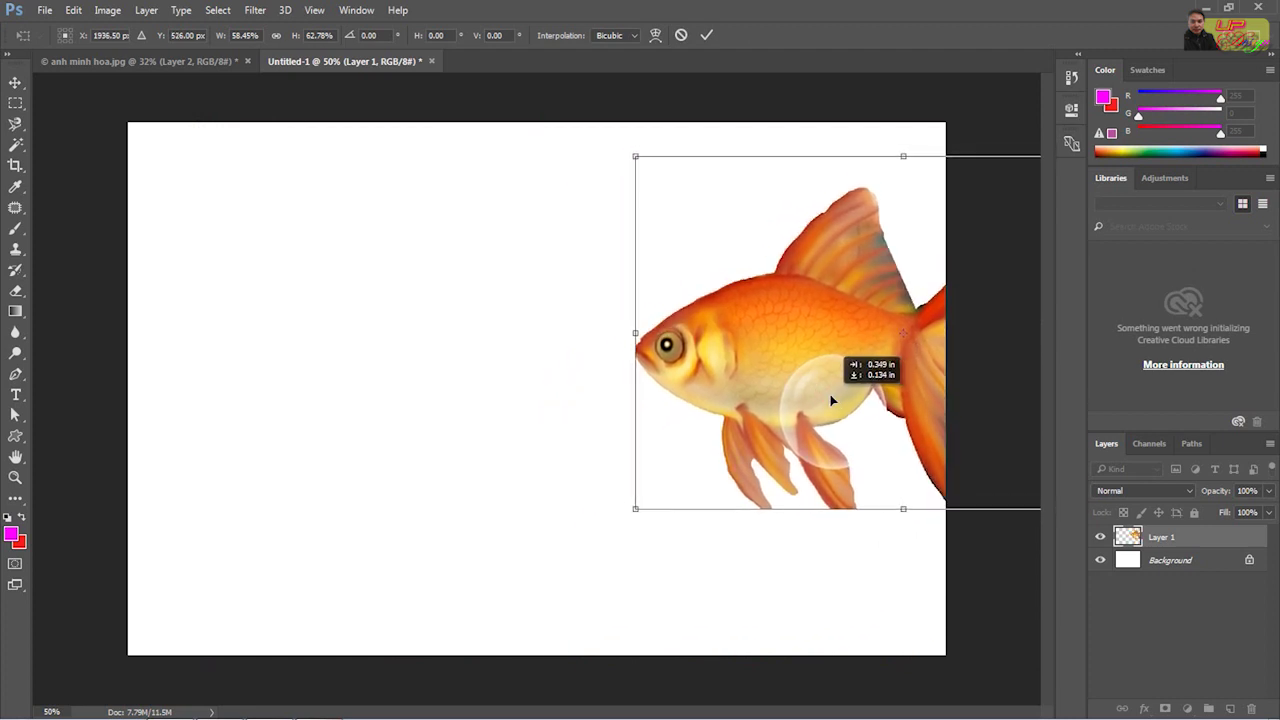
left_click_drag(811, 393, 643, 497)
left_click_drag(564, 207, 709, 217)
left_click_drag(591, 394, 588, 298)
left_click_drag(856, 181, 877, 187)
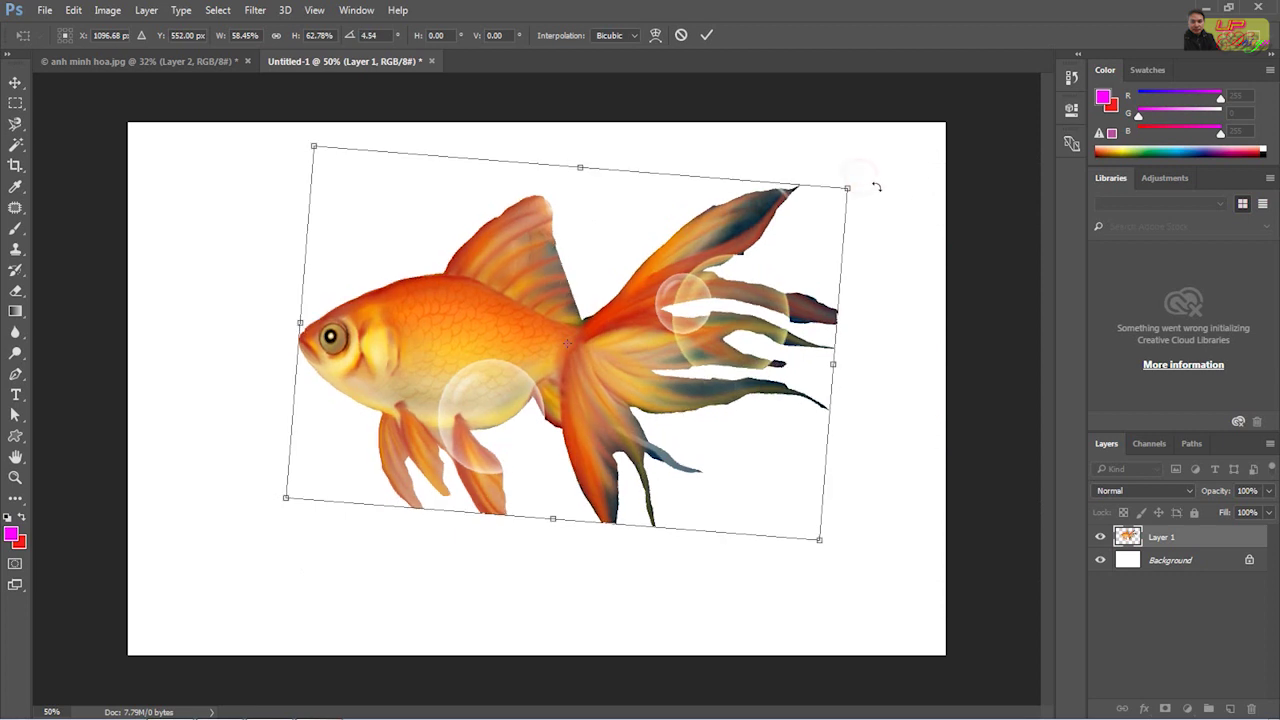
key("Escape")
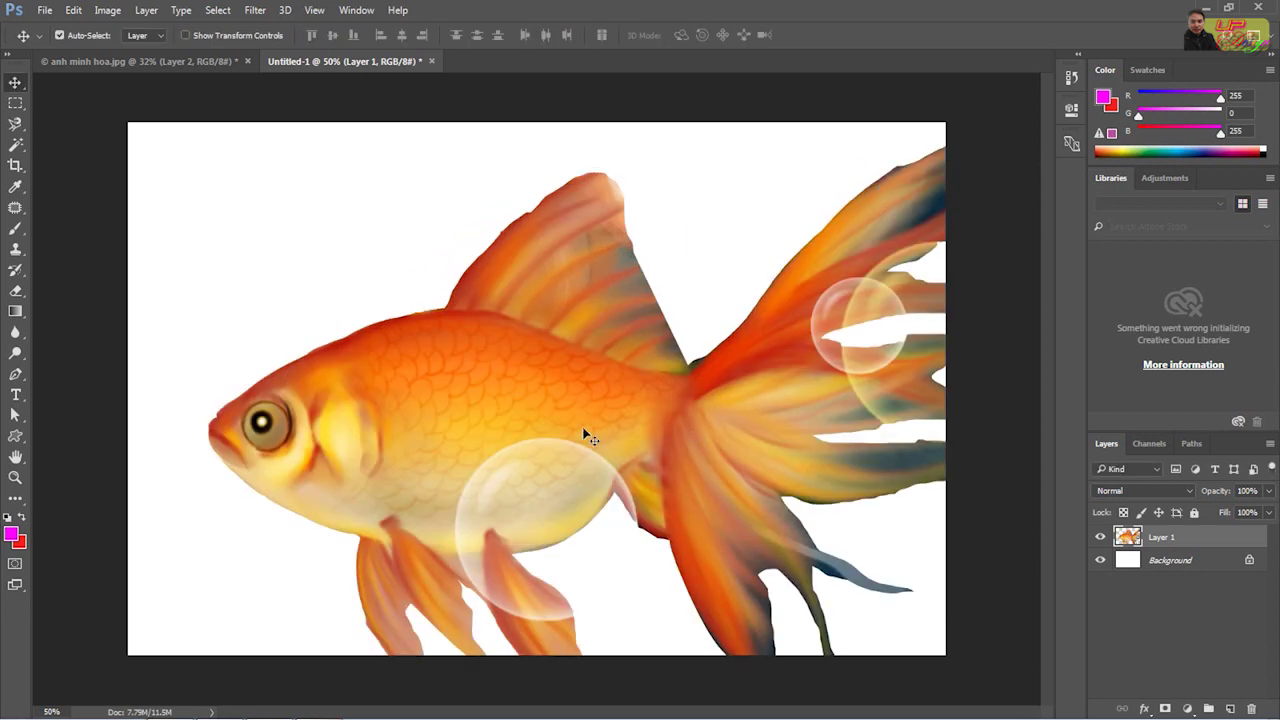
Scale the fish to about 66% × 55% inside the canvas and rotate it 12° clockwise
left_click_drag(583, 434, 543, 383)
key("ctrl")
key("ctrl+t")
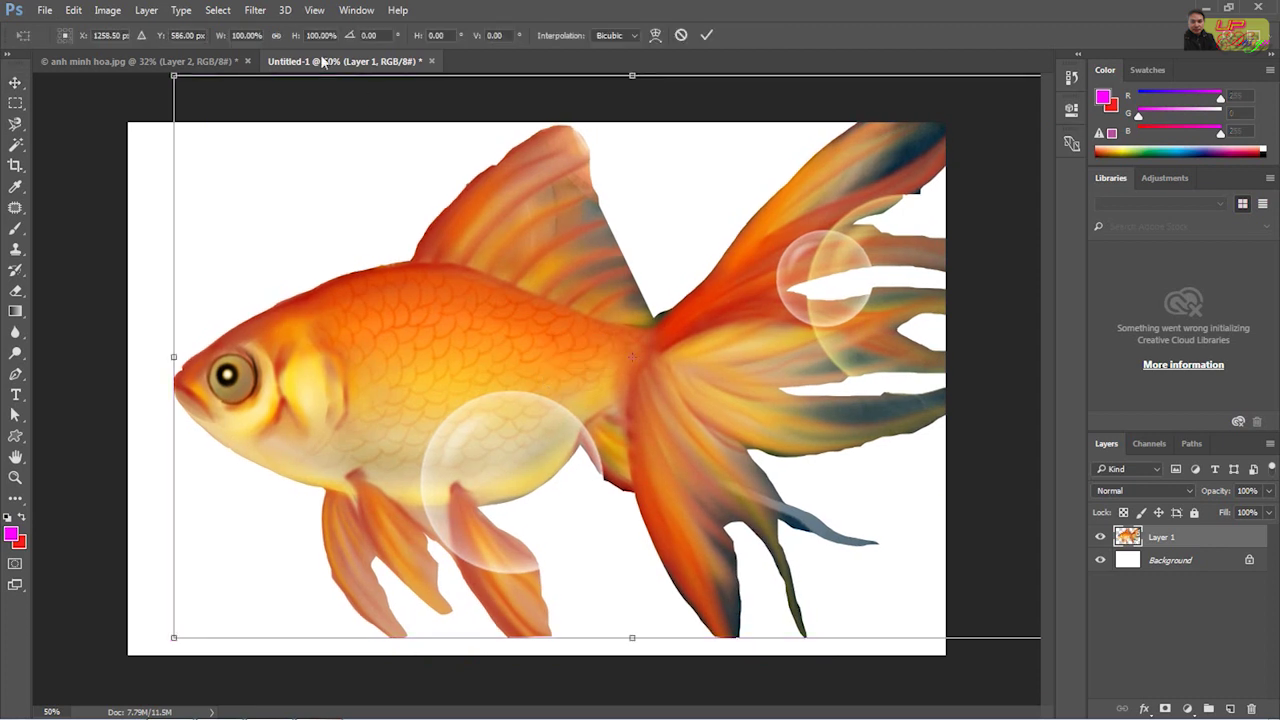
left_click_drag(173, 76, 486, 323)
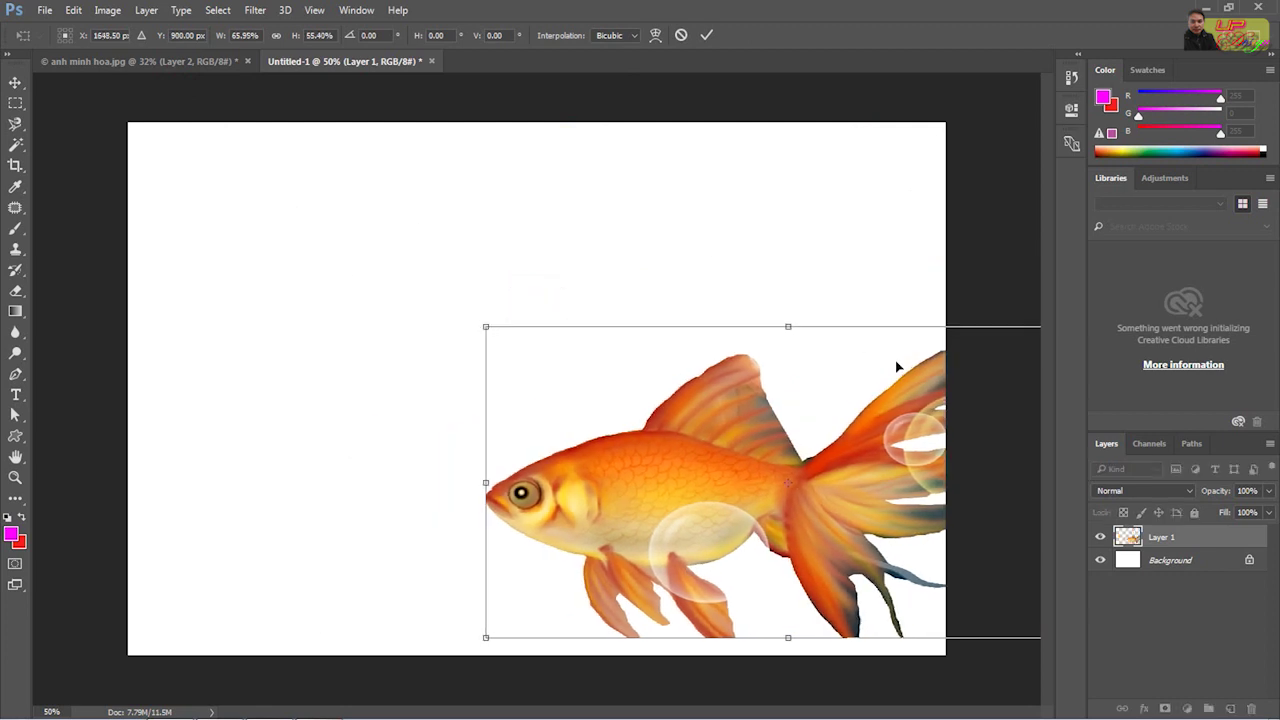
left_click_drag(896, 363, 587, 254)
left_click_drag(788, 205, 808, 263)
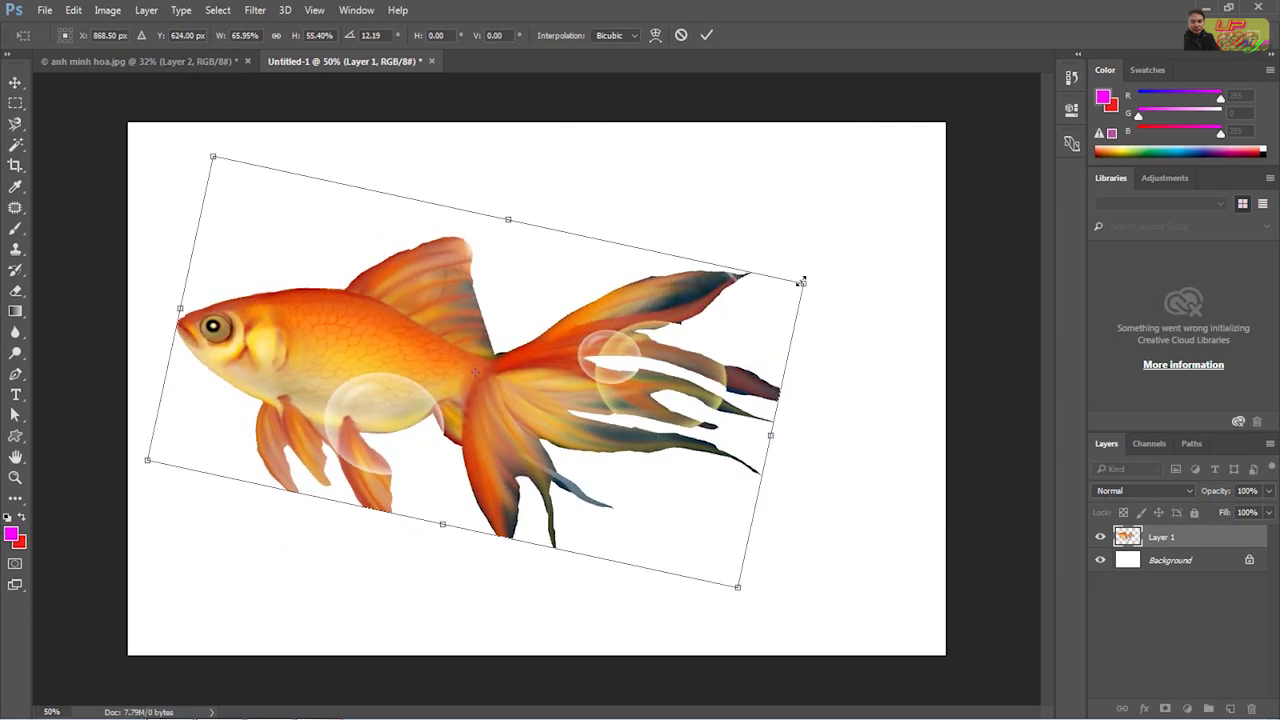
key("Return")
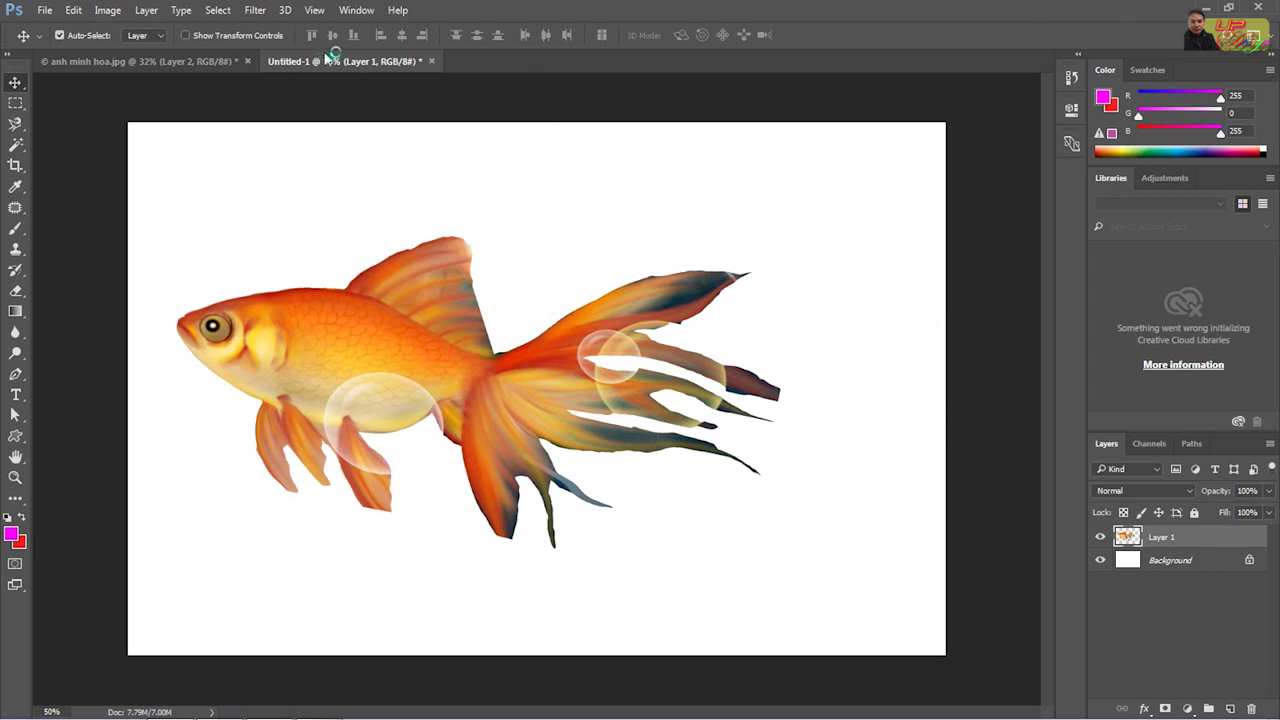
Switch back to the anh minh hoa.jpg goldfish illustration tab
left_click(190, 62)
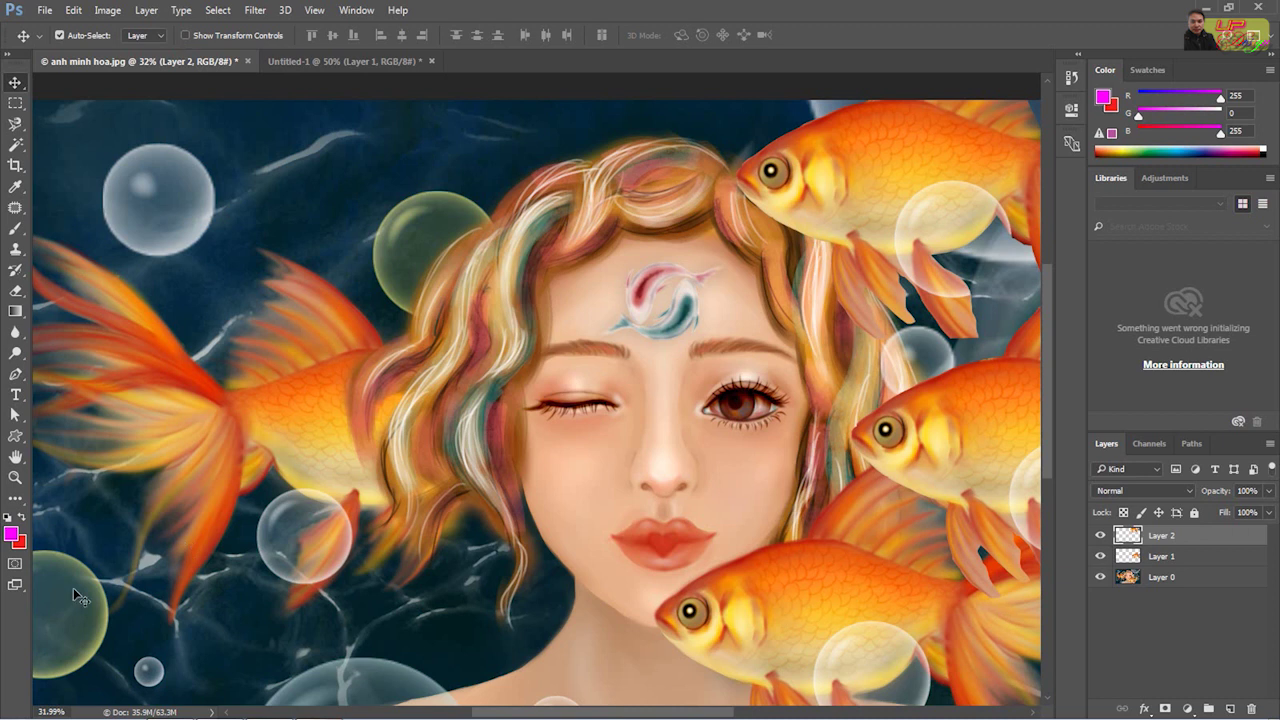